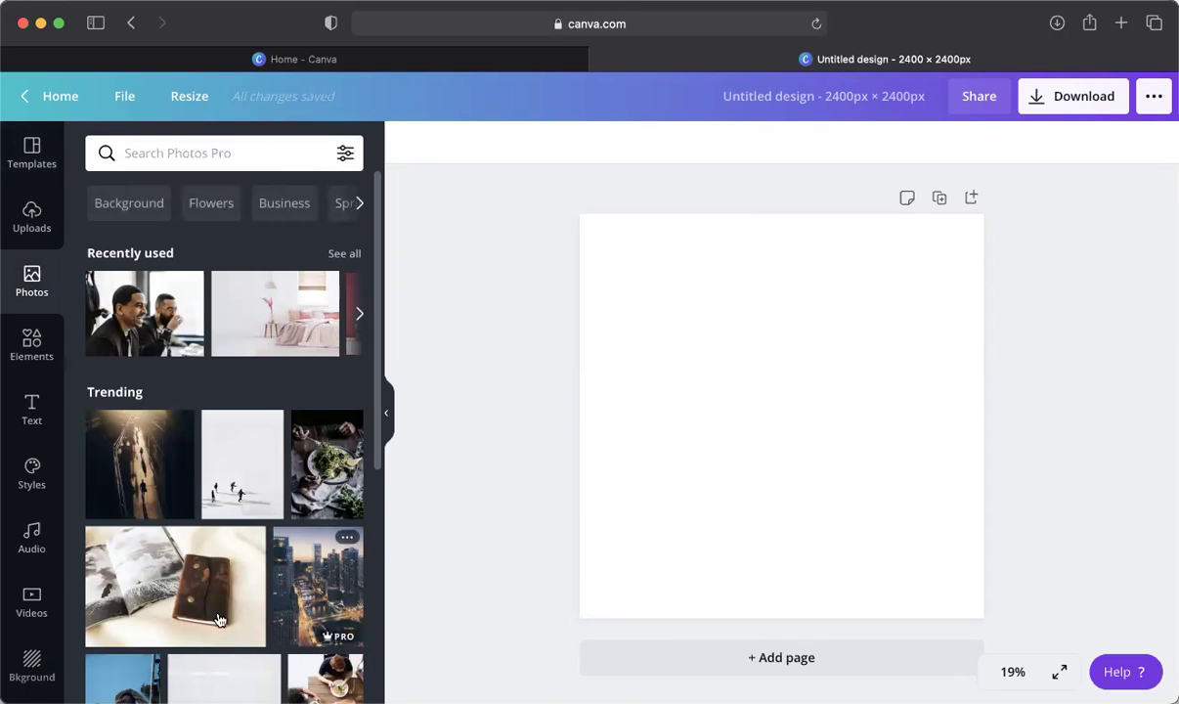
- Search the photo library for "store"
scroll(369, 602, down, 5)
click(122, 149)
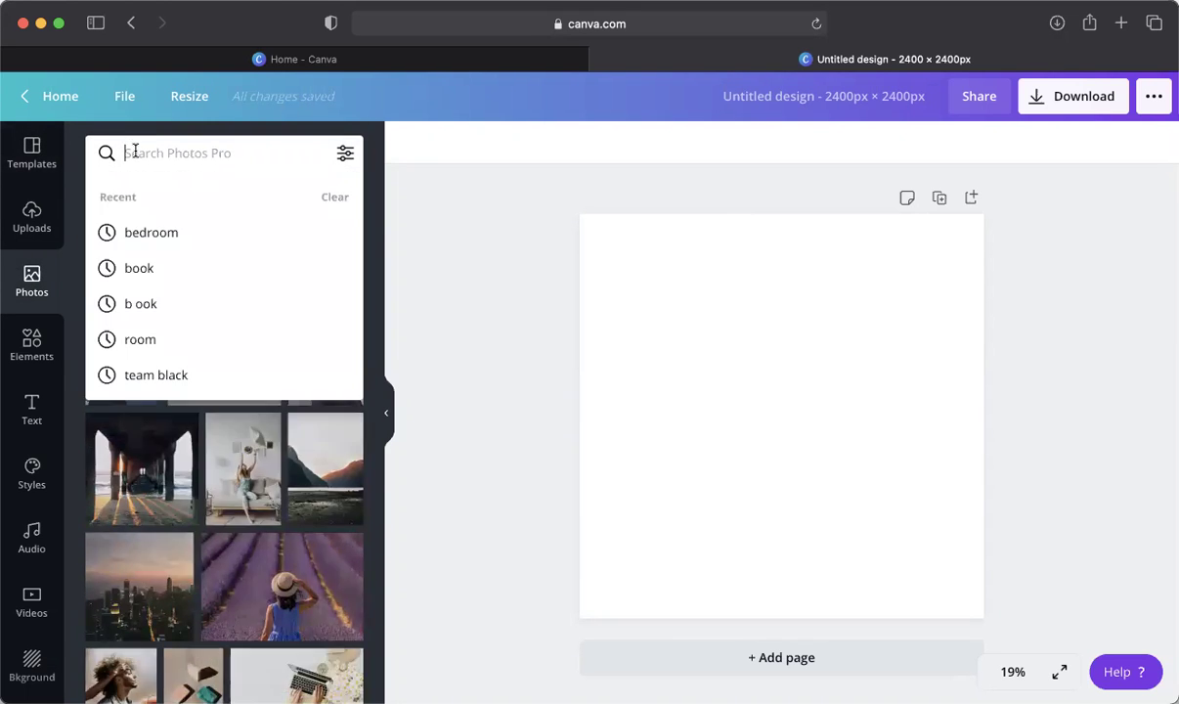
text(sti)
key(BackSpace)
text(ore)
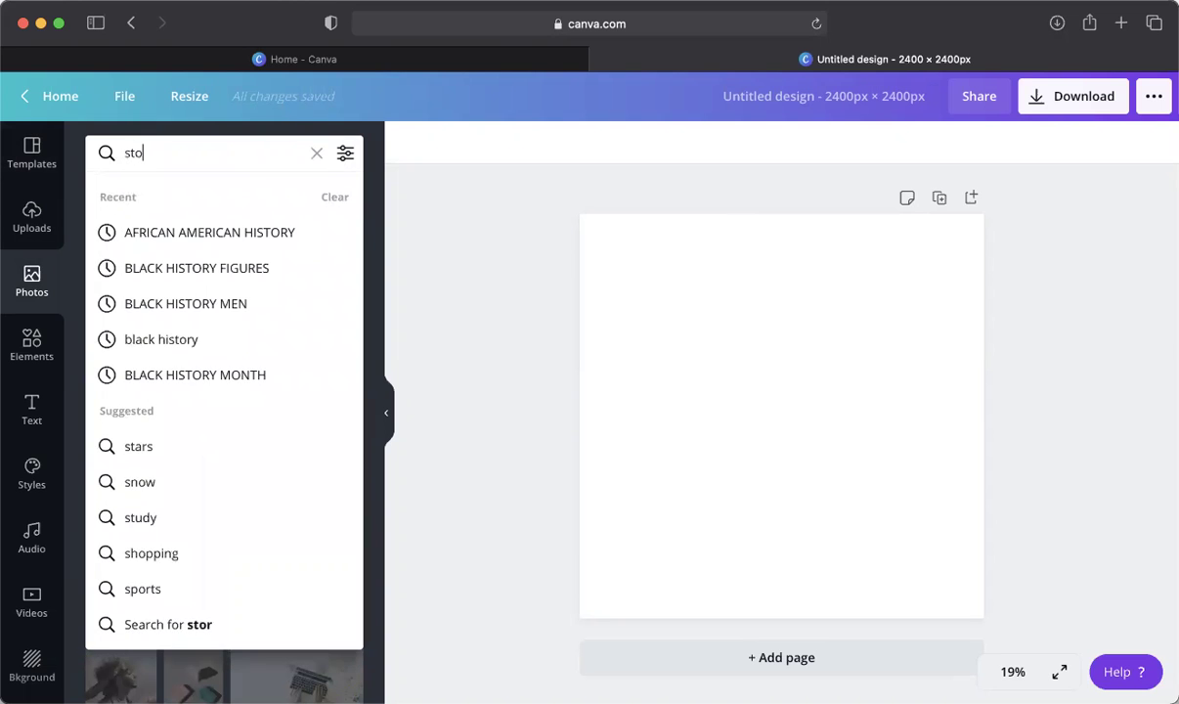
key(Return)
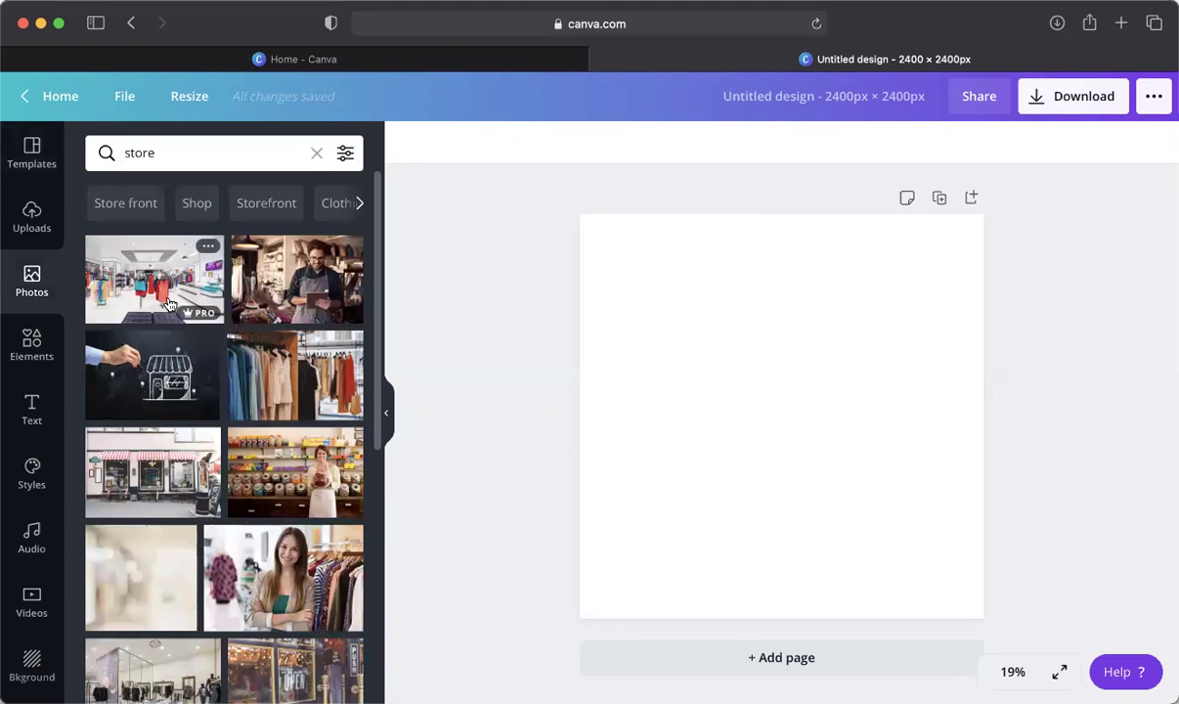
click(168, 305)
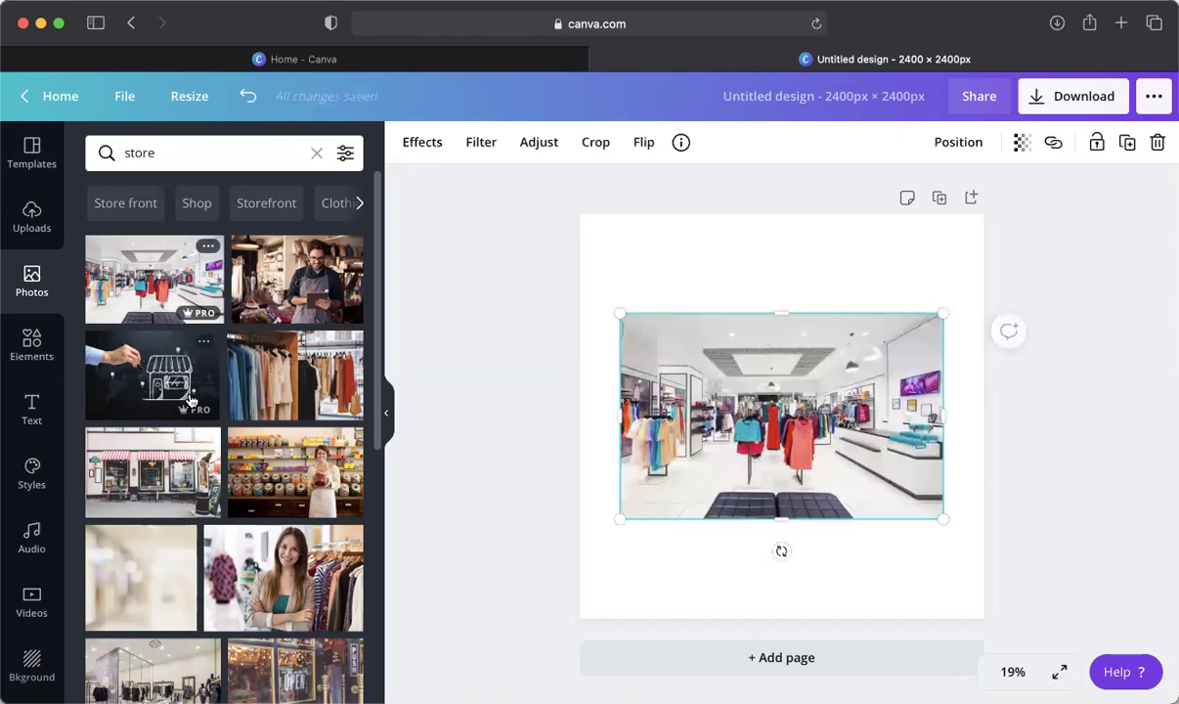
drag(176, 386, 404, 145)
click(661, 376)
key(Delete)
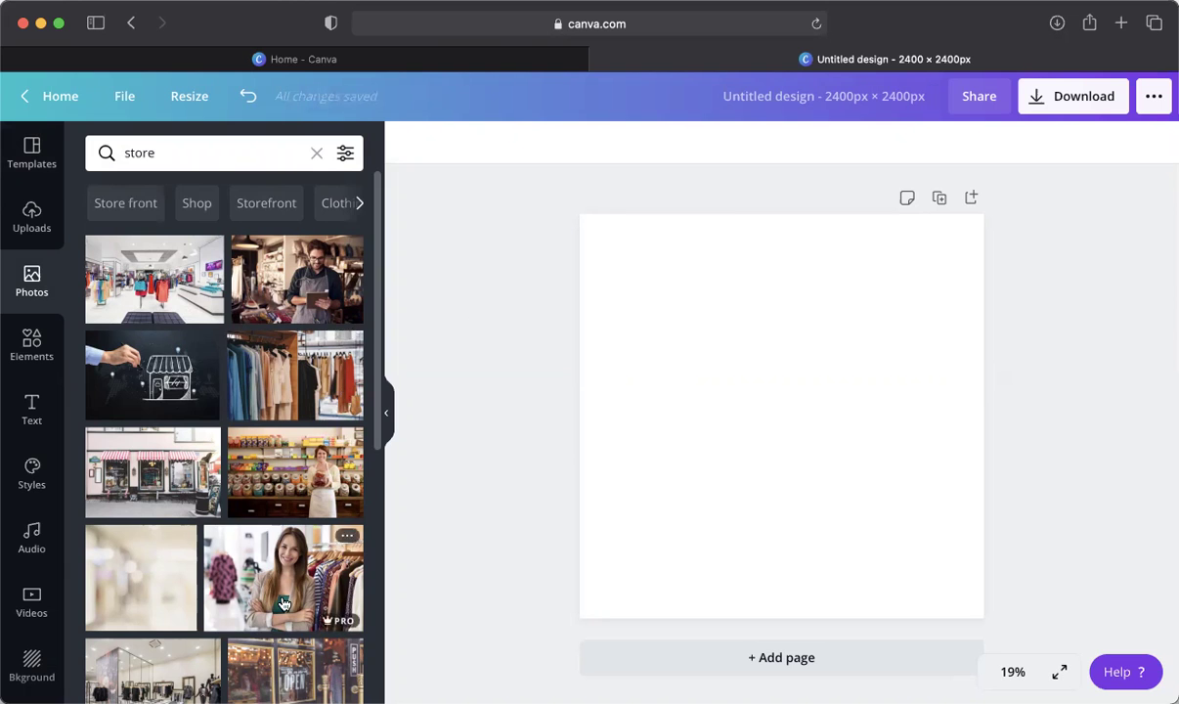
scroll(285, 600, down, 5)
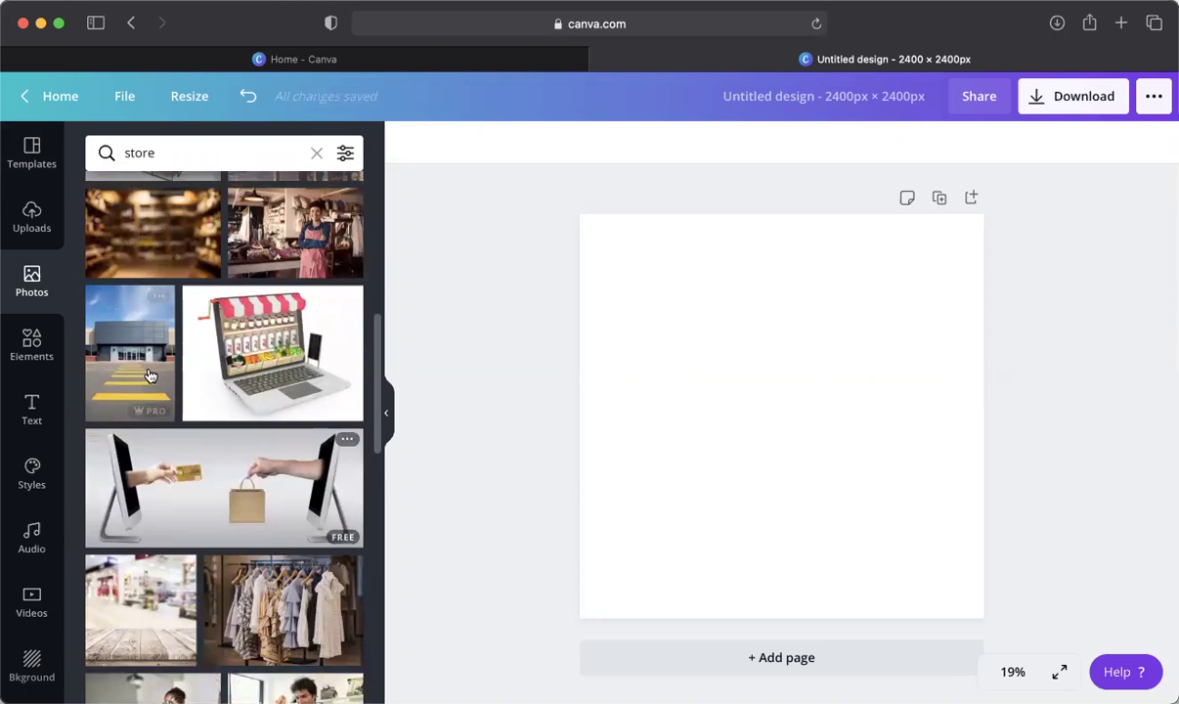
click(150, 377)
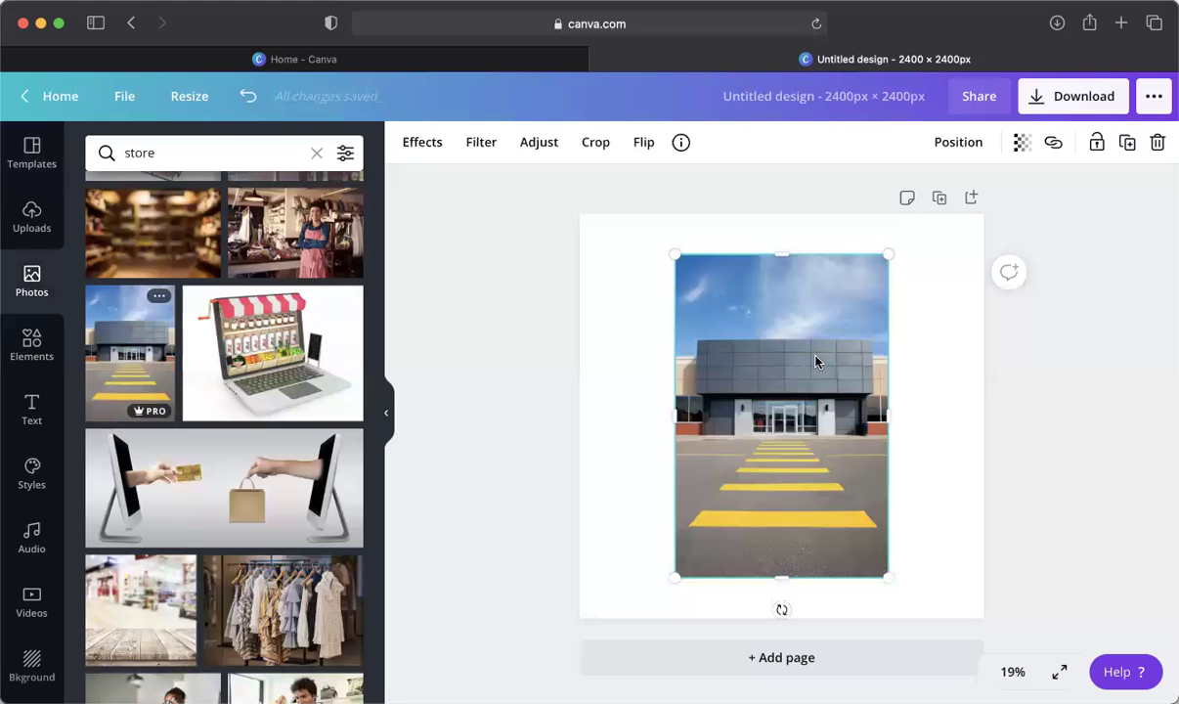
key(Delete)
scroll(293, 411, down, 5)
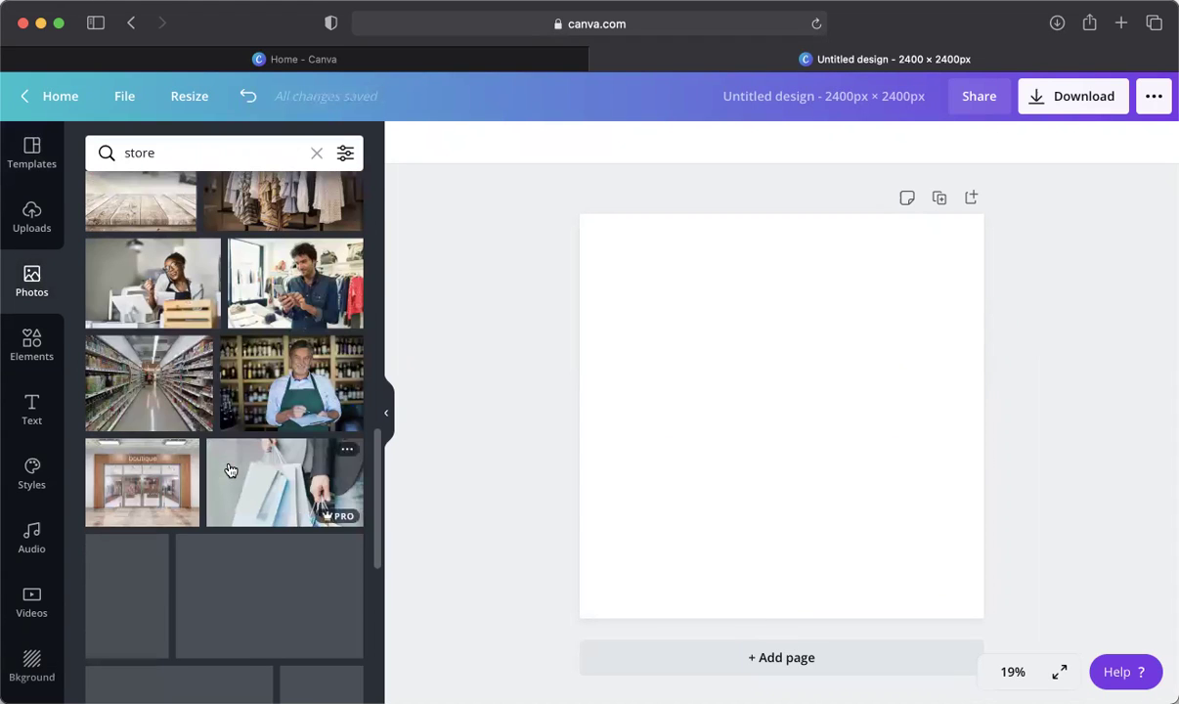
- Search the photo library for "empy"
click(128, 146)
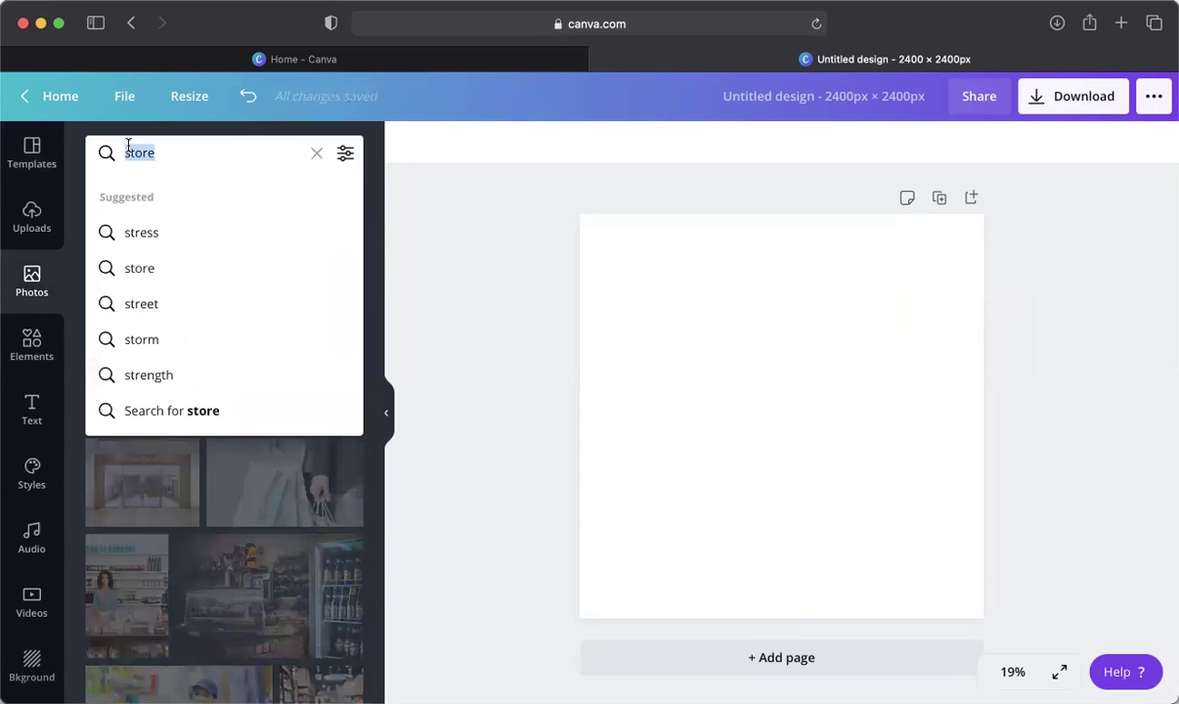
text(emp)
key(super+a)
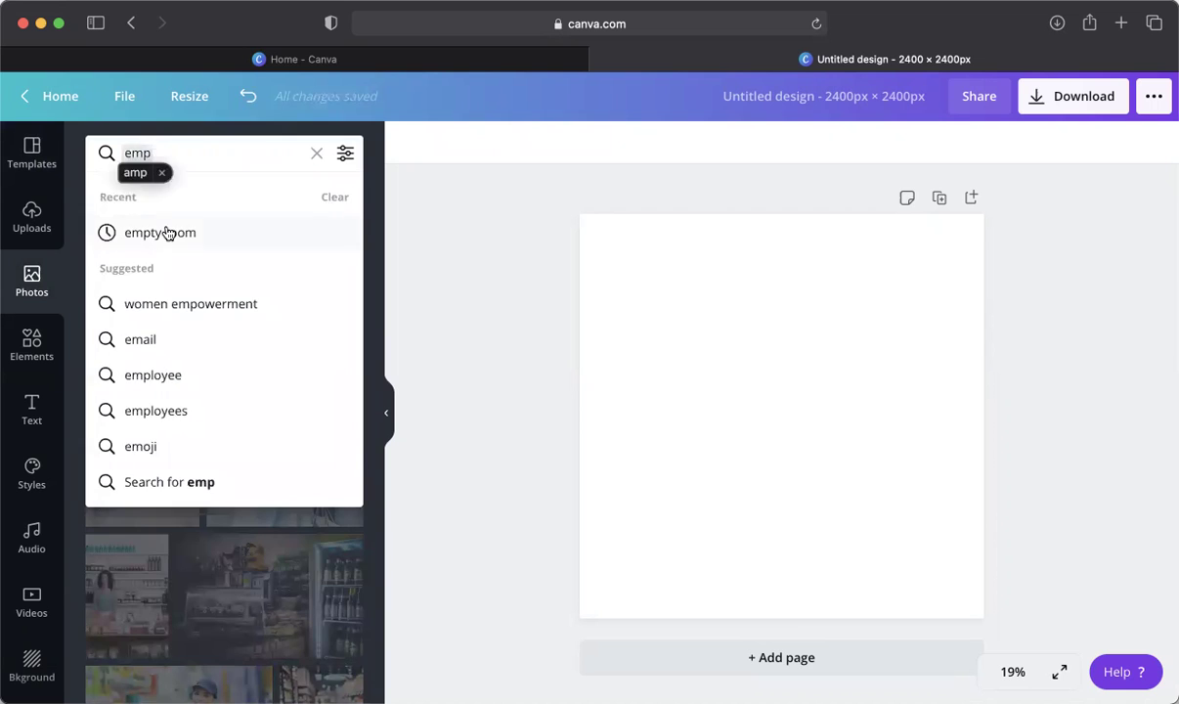
text(amp)
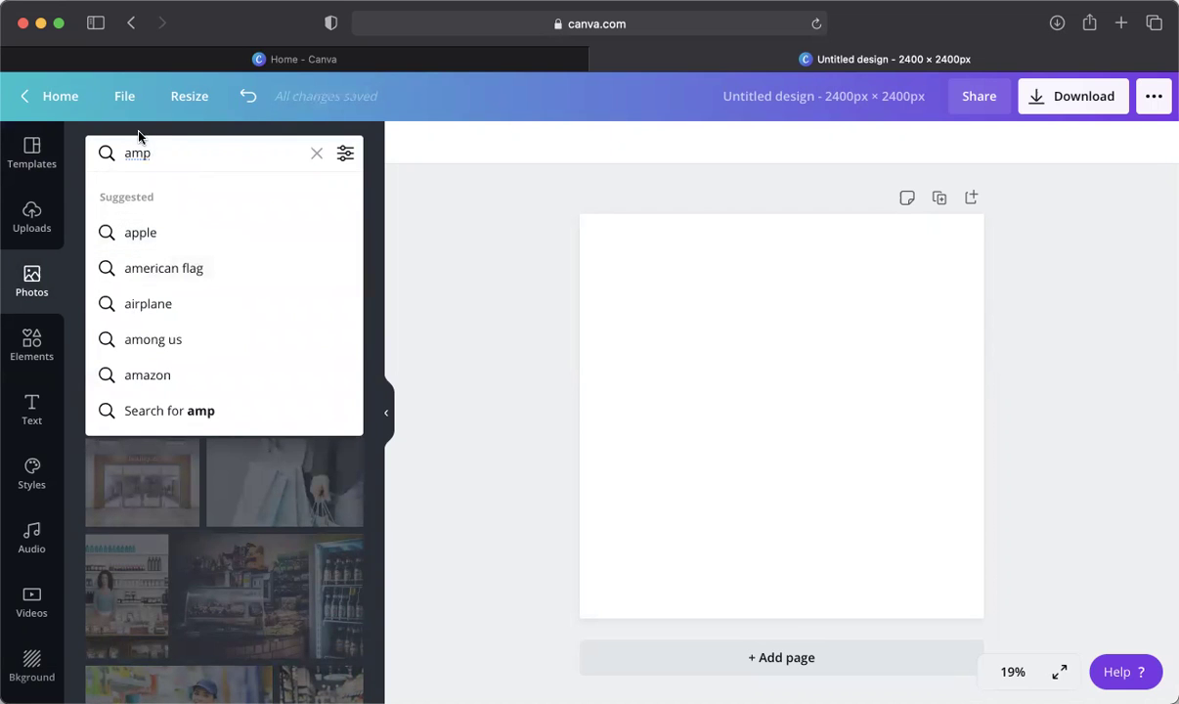
text(empy)
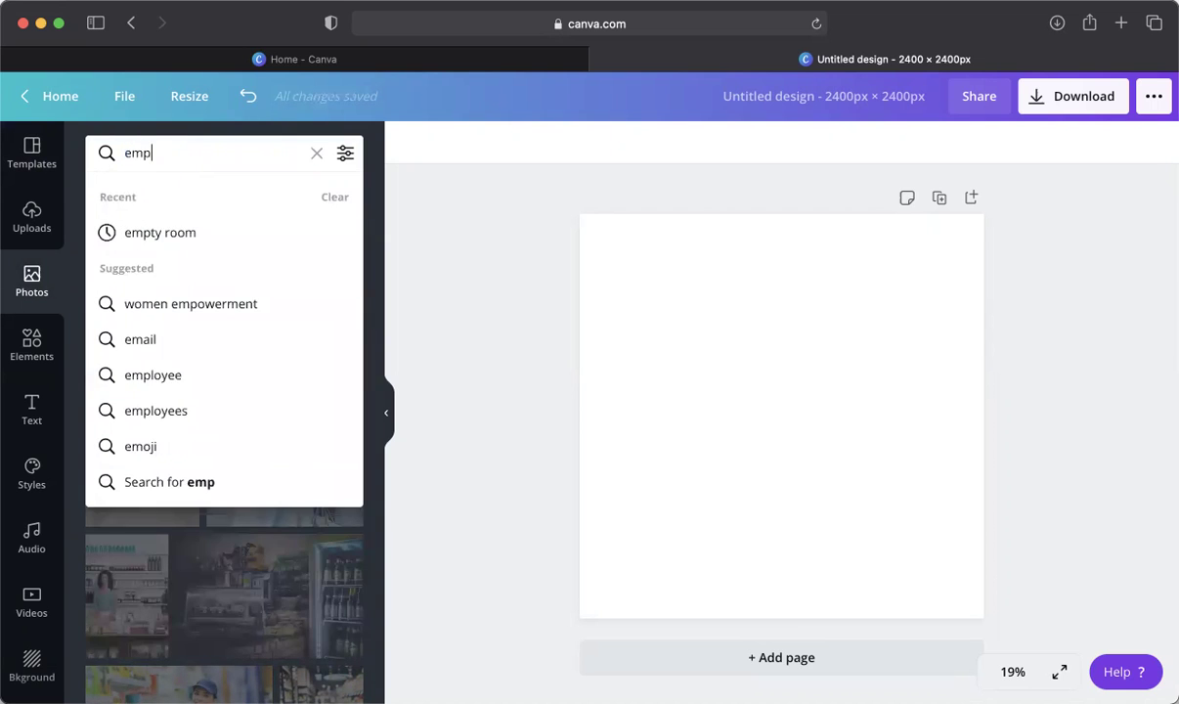
key(Return)
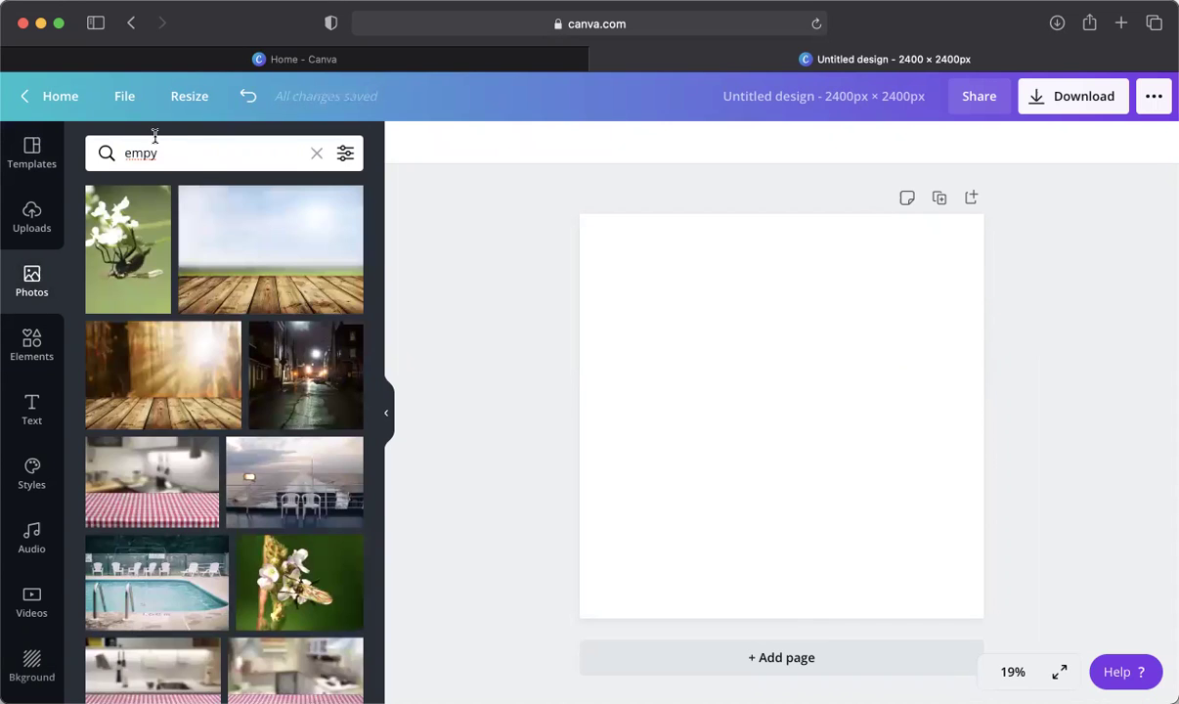
click(155, 137)
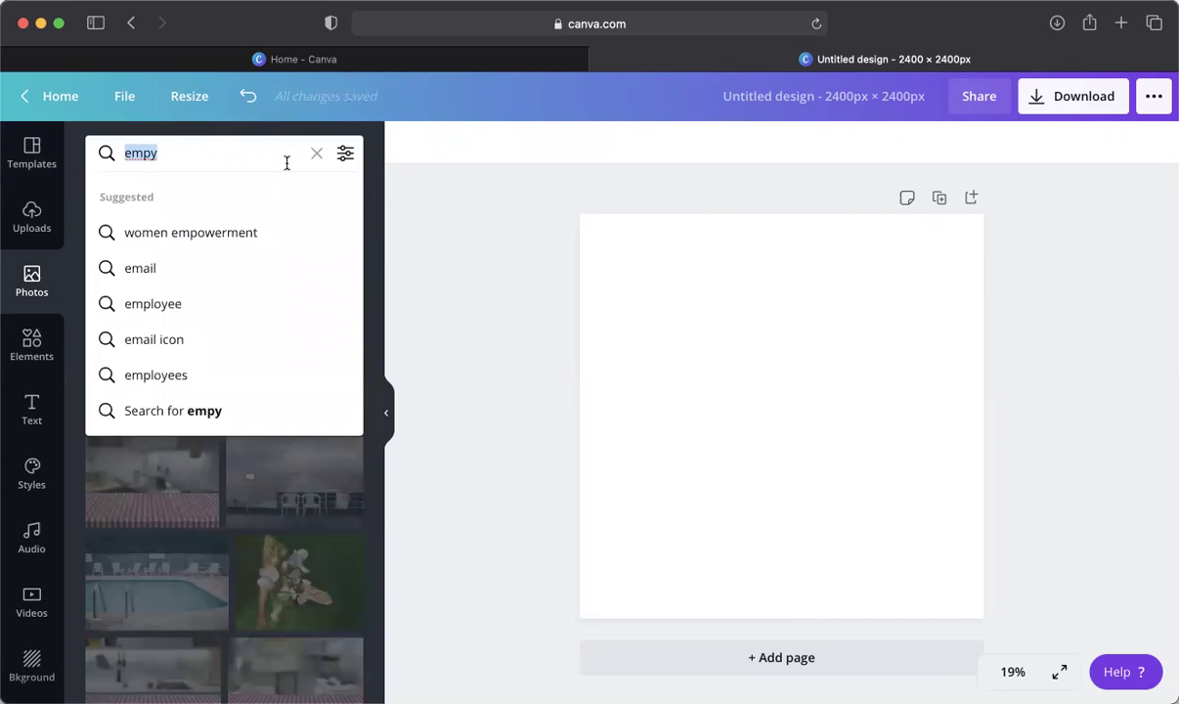
key(Escape)
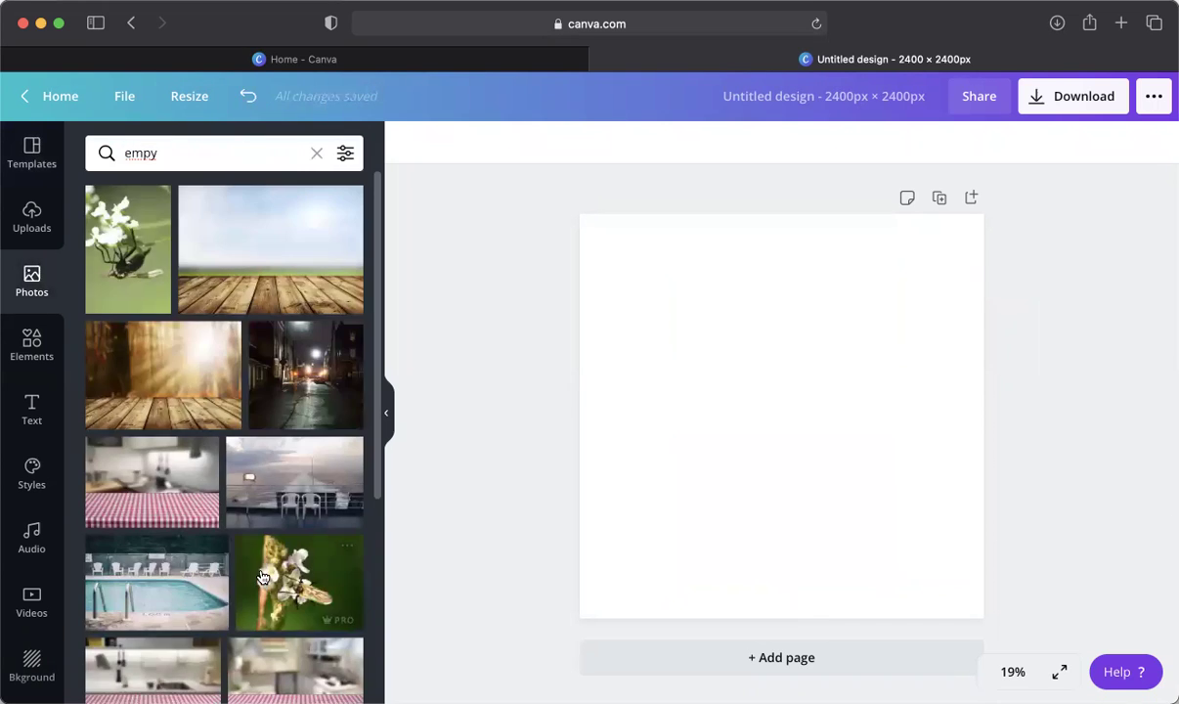
- Add the photo of wooden planks under a blurred blue sky and set it as the page background
click(305, 304)
right_click(818, 476)
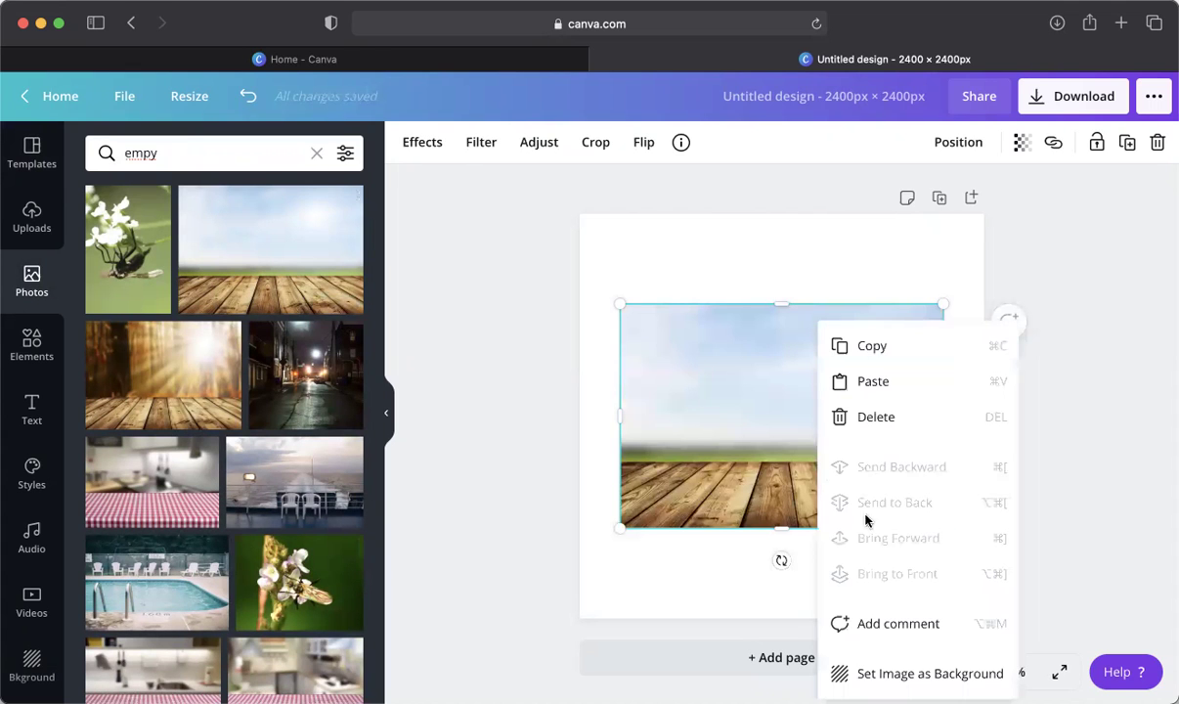
click(864, 673)
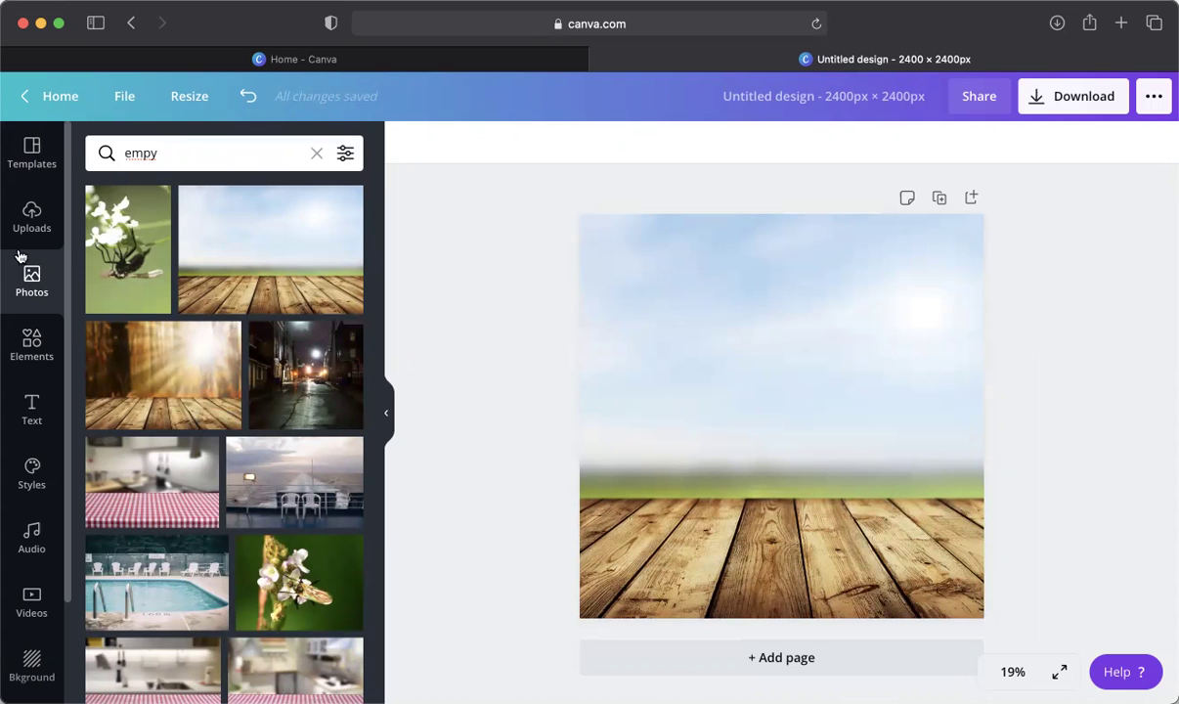
- Add the uploaded cut-out of a single pink and teal floral high-top sneaker and place it on the planks in the page's lower-left corner
scroll(166, 371, down, 10)
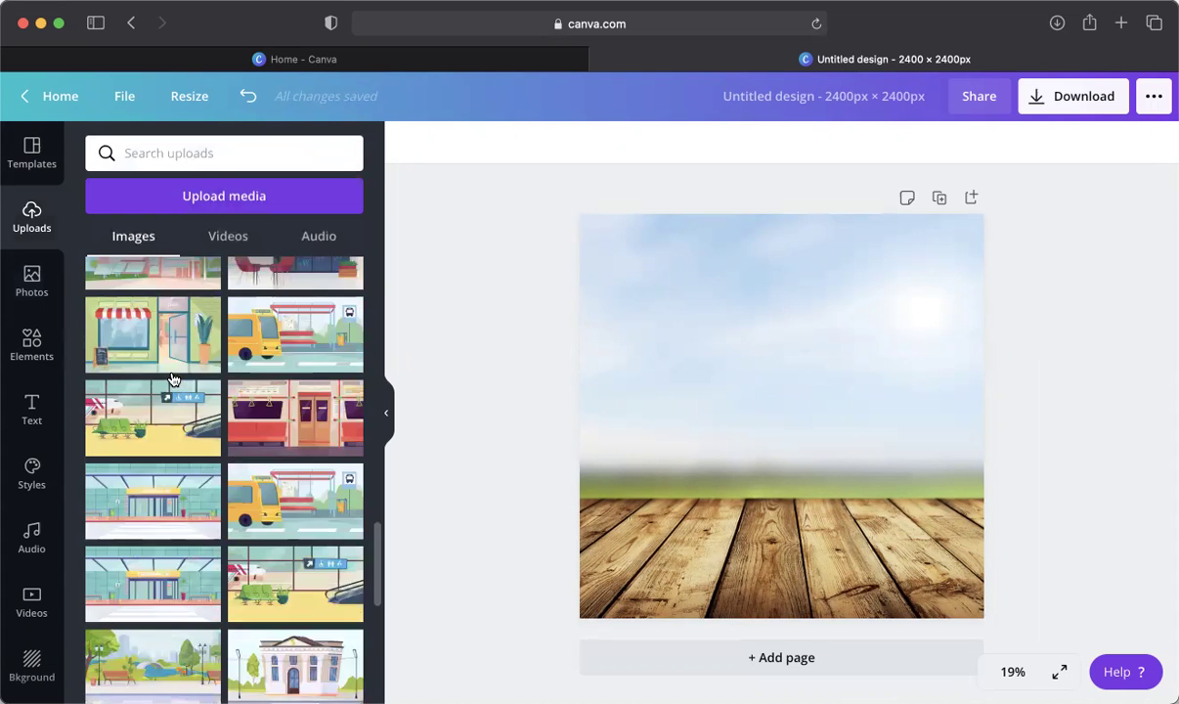
scroll(171, 378, down, 15)
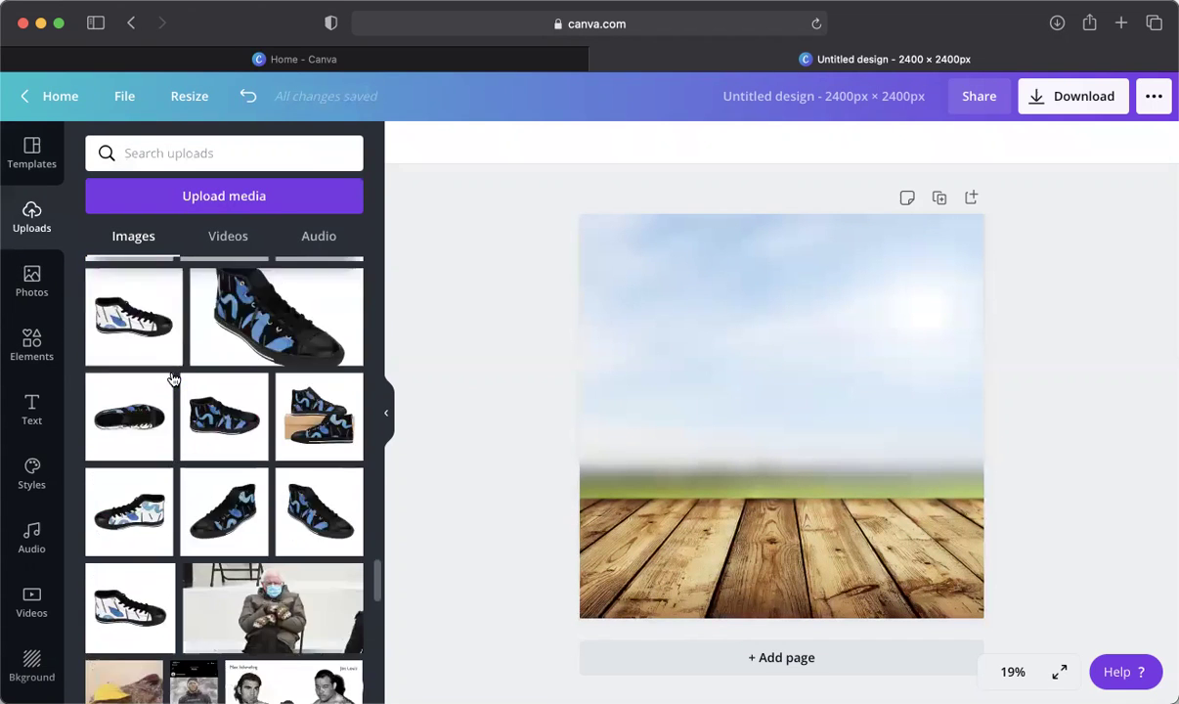
scroll(172, 378, down, 15)
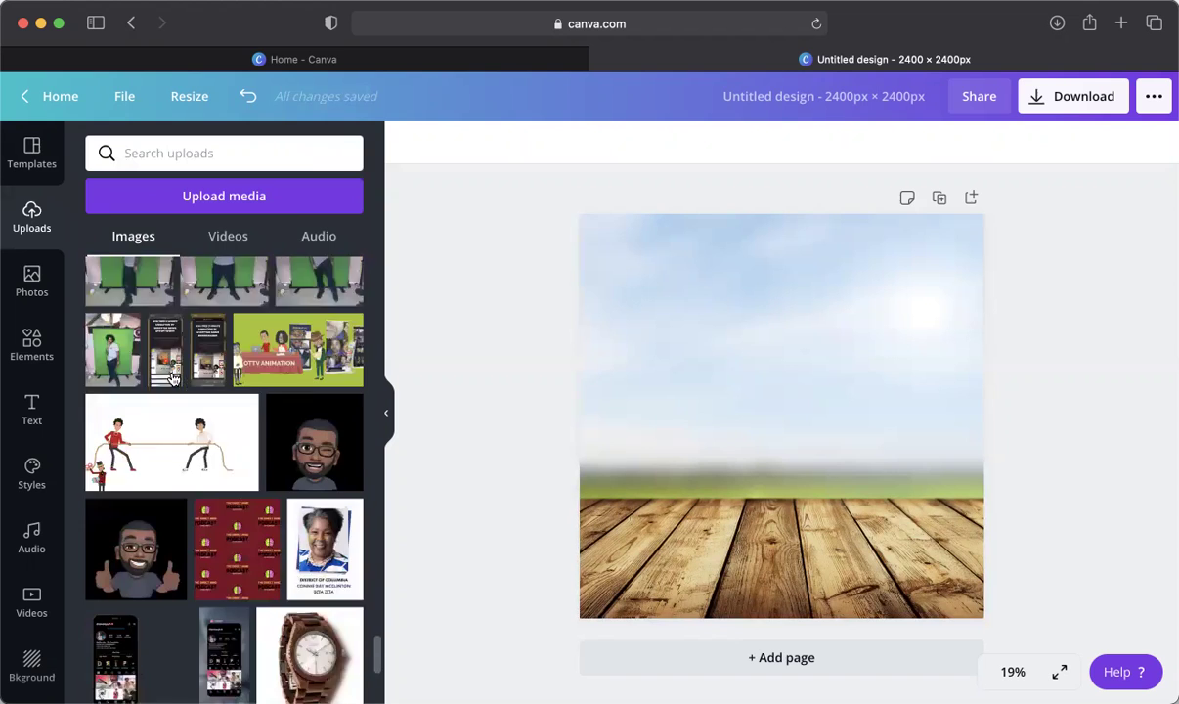
scroll(173, 379, down, 10)
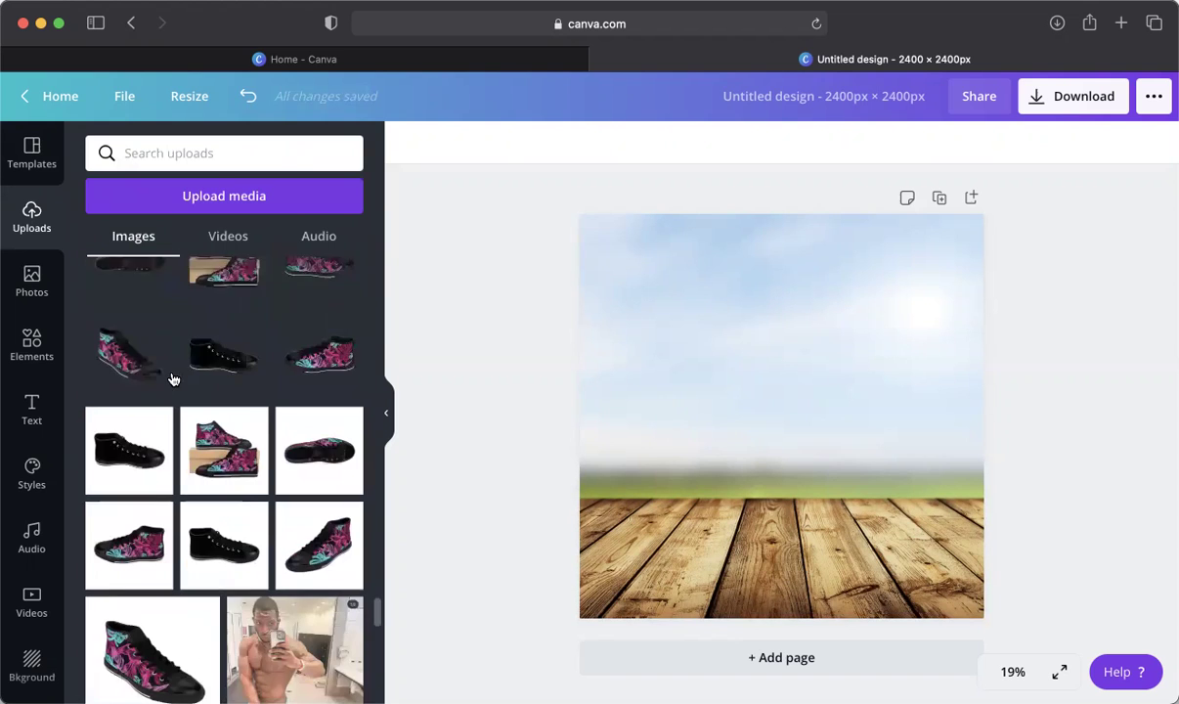
scroll(172, 378, down, 3)
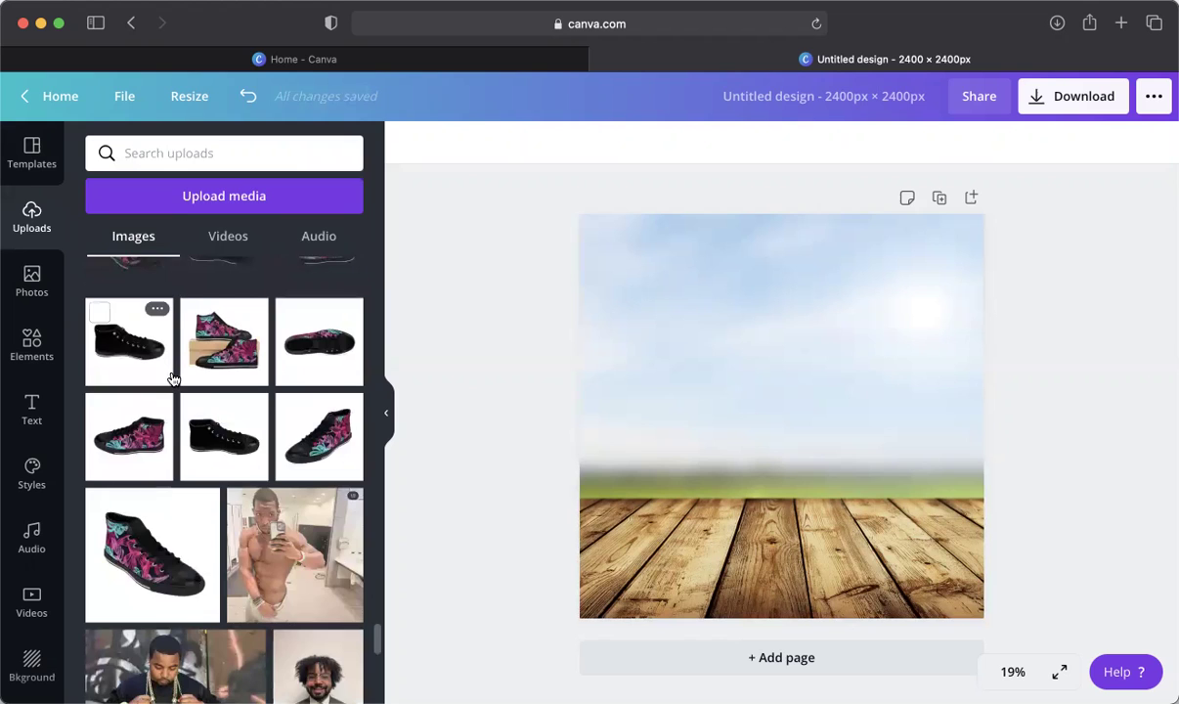
scroll(172, 378, down, 1)
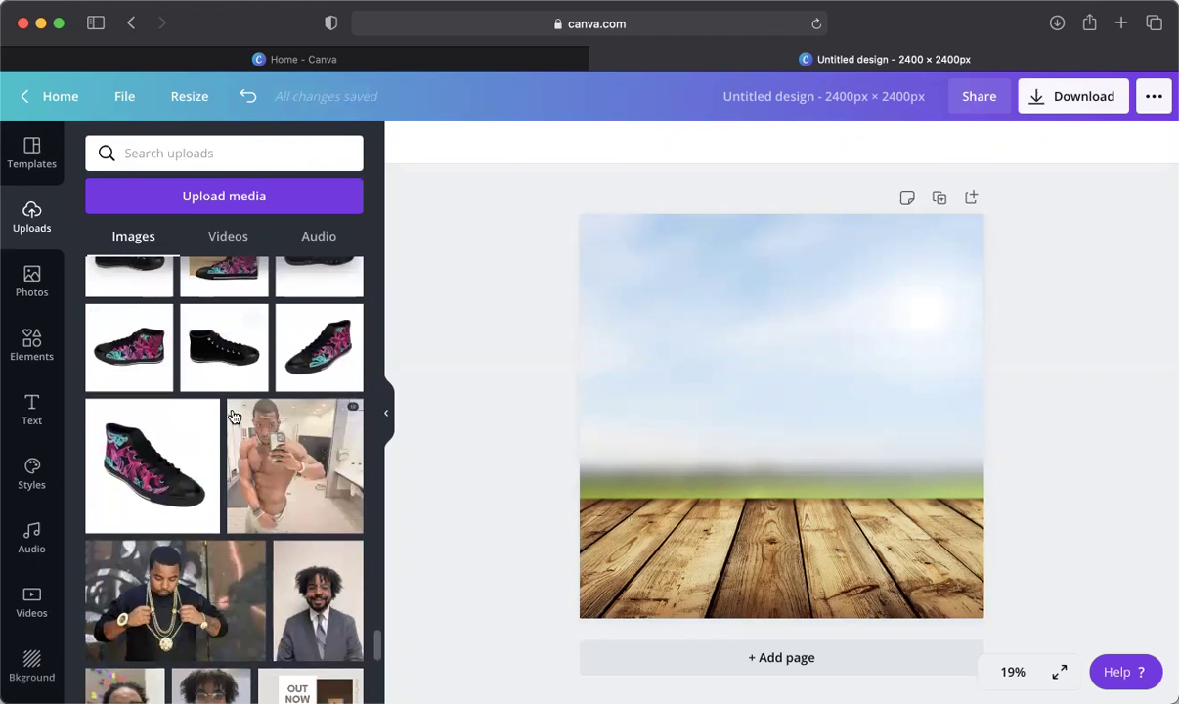
scroll(234, 416, up, 3)
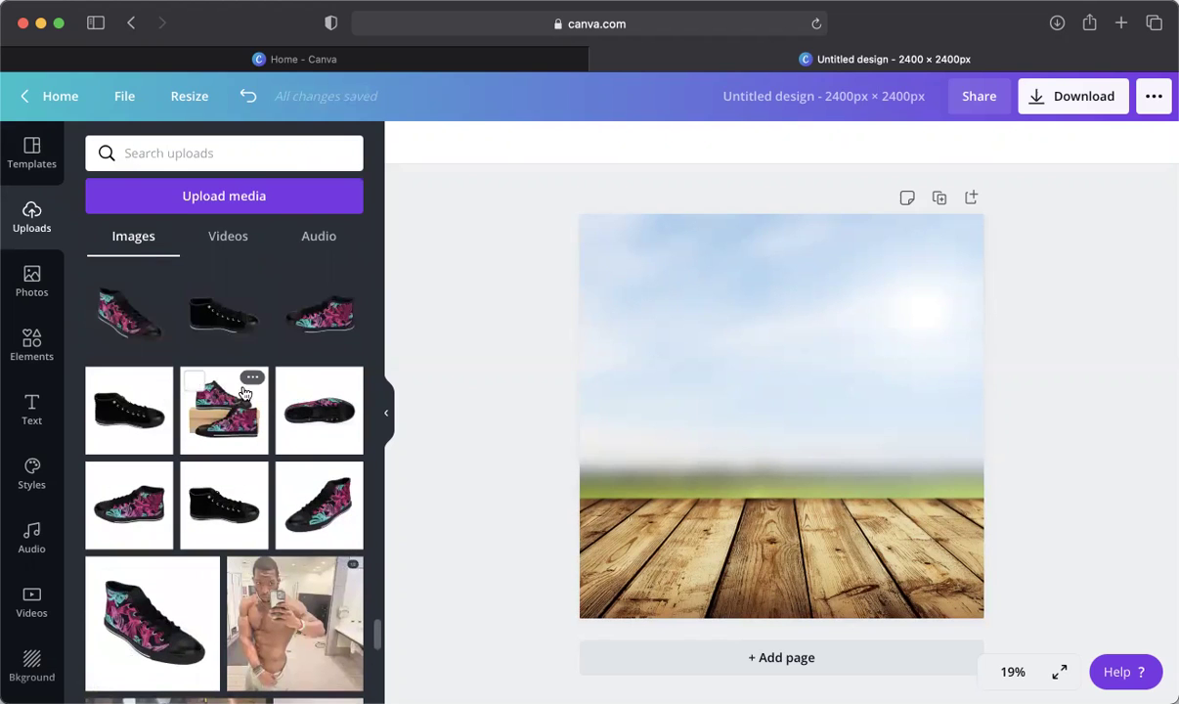
scroll(244, 392, up, 3)
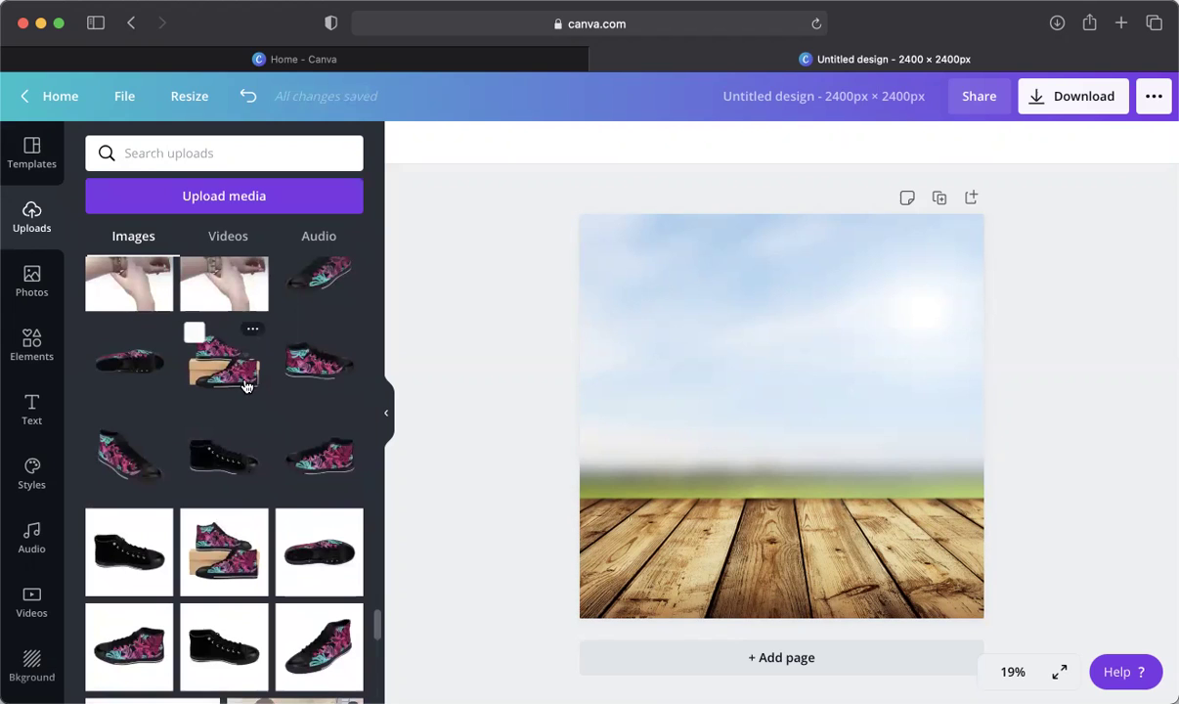
click(322, 374)
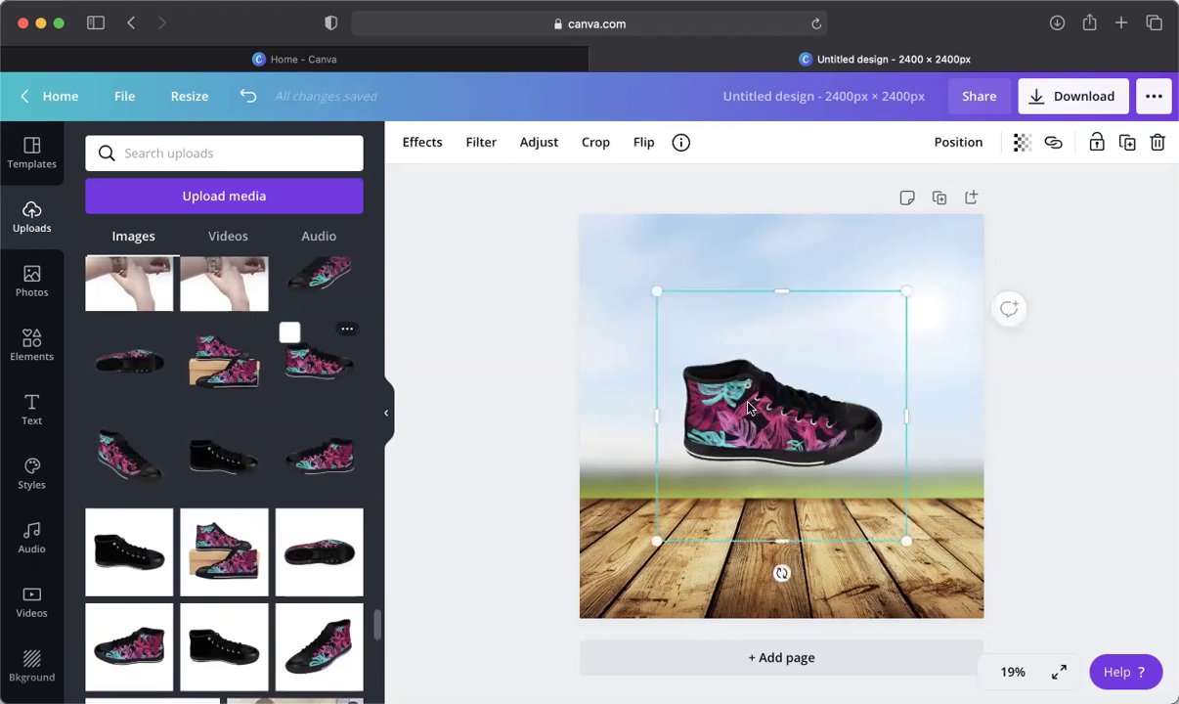
drag(697, 445, 661, 535)
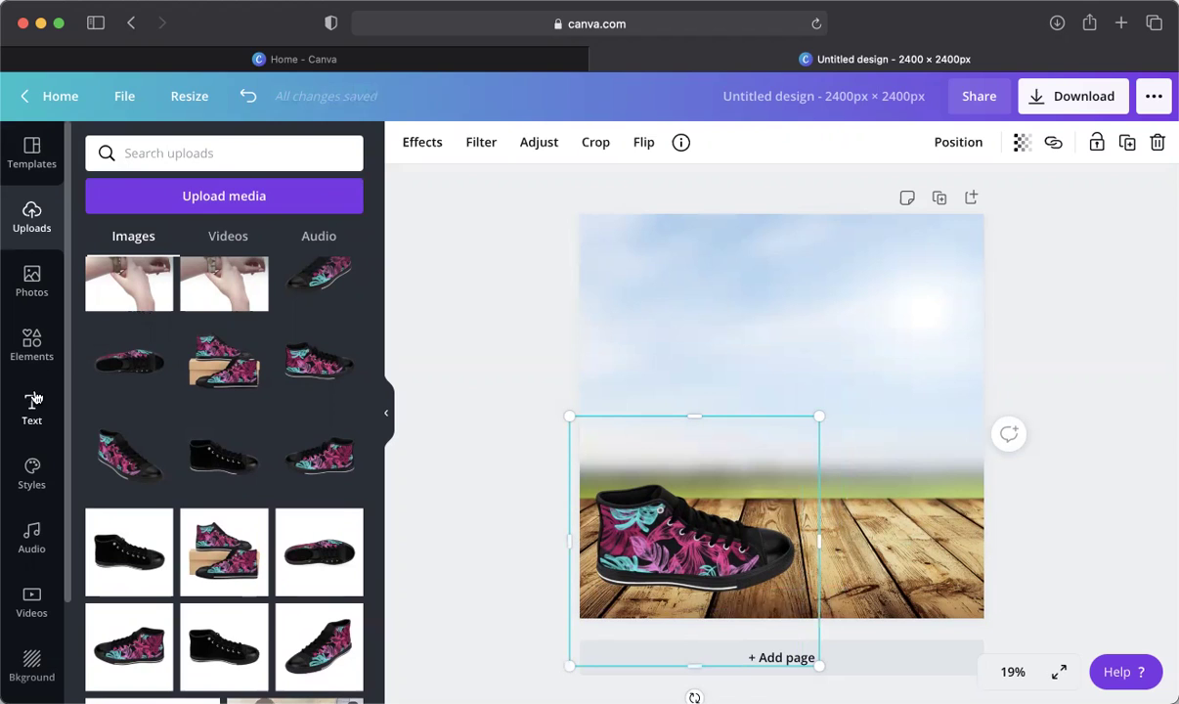
- Search the elements for "tropical" and place the green palm leaf in the page's lower-right corner
click(34, 350)
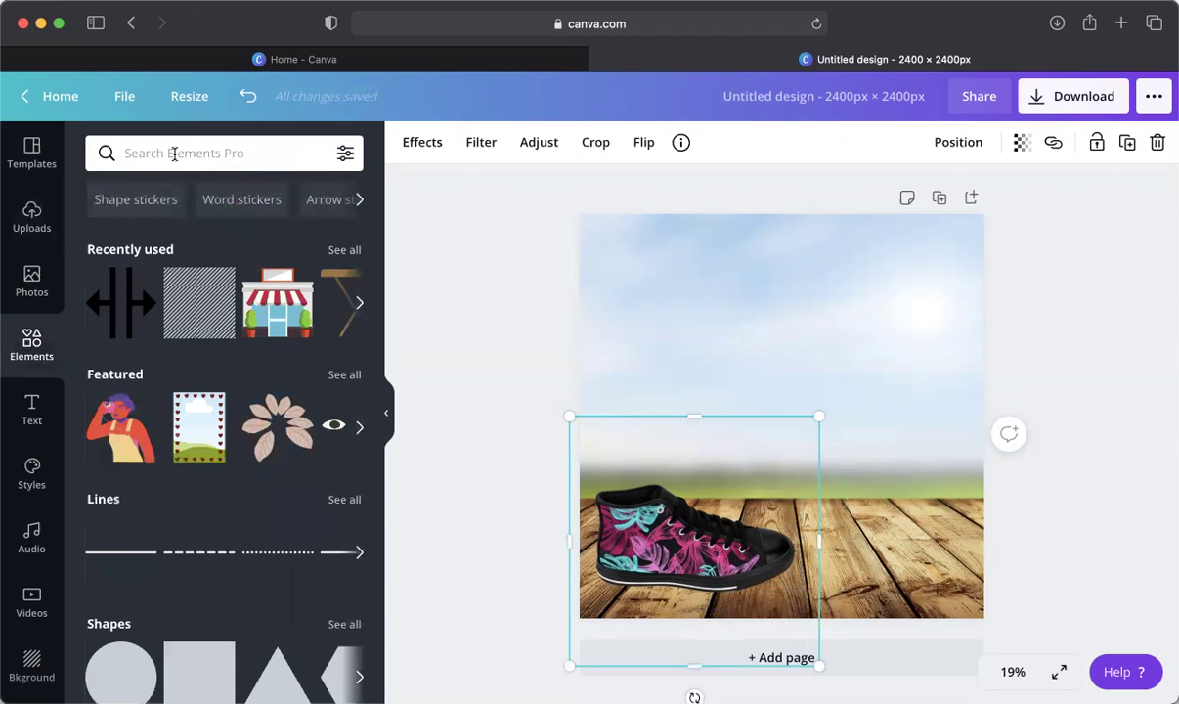
click(174, 154)
text(tro)
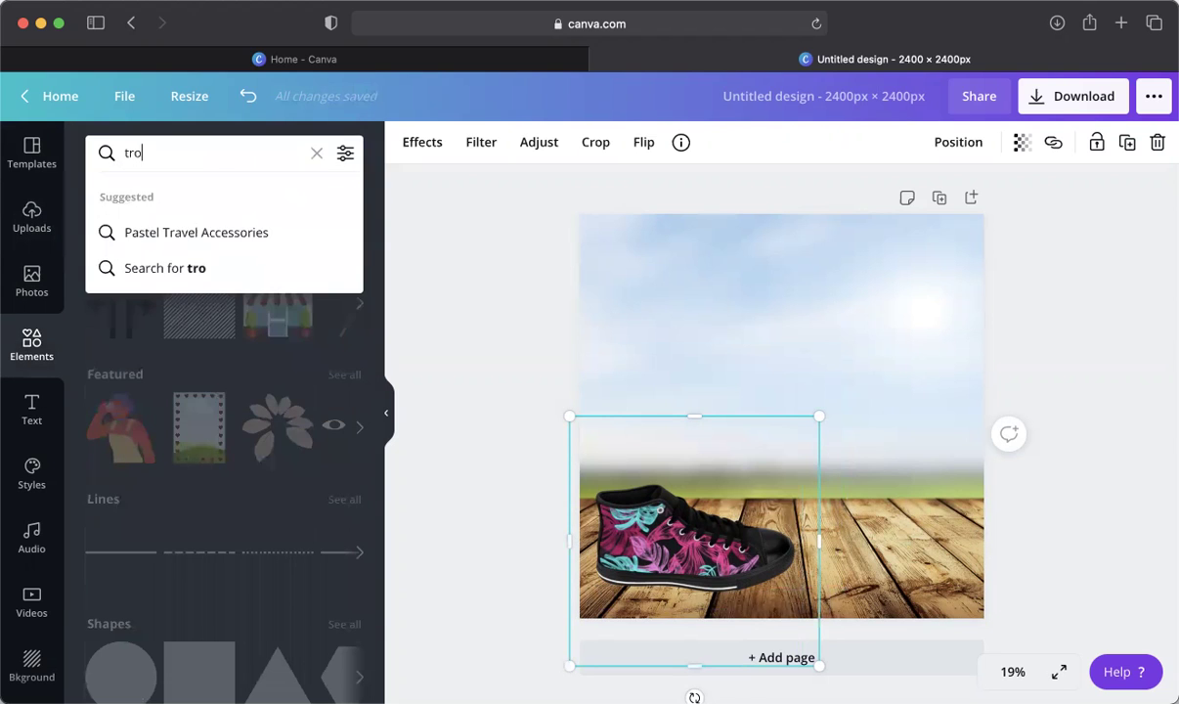
text(pical)
key(Return)
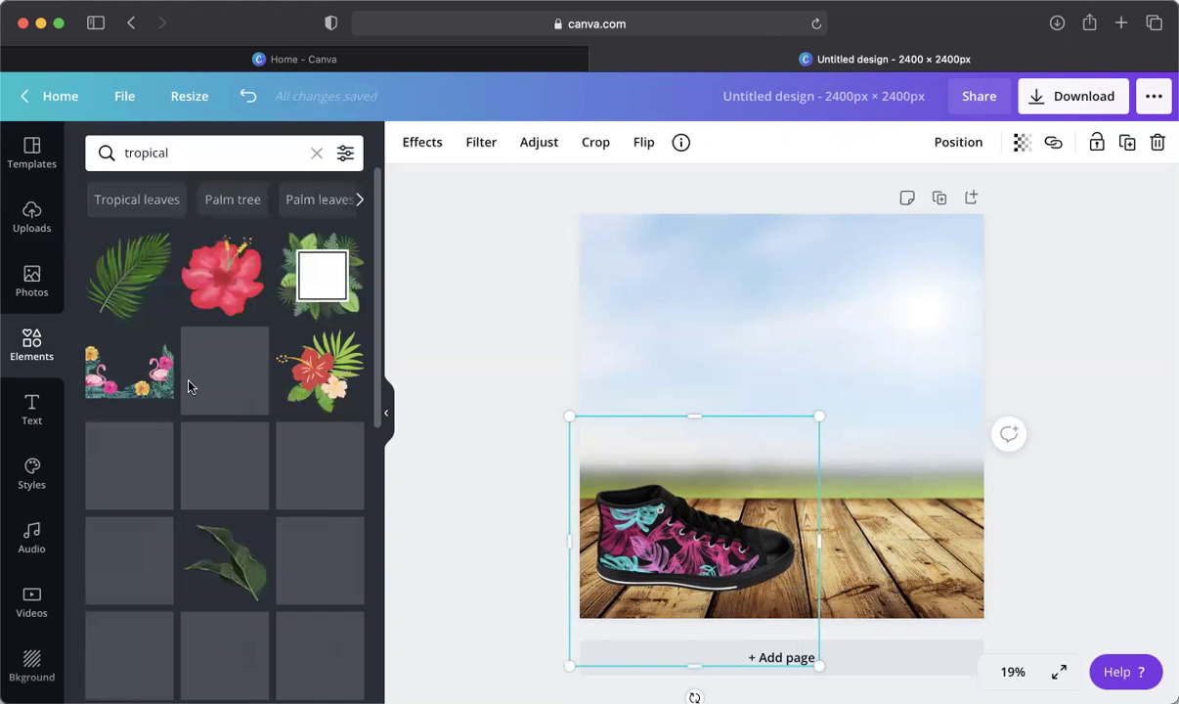
click(127, 276)
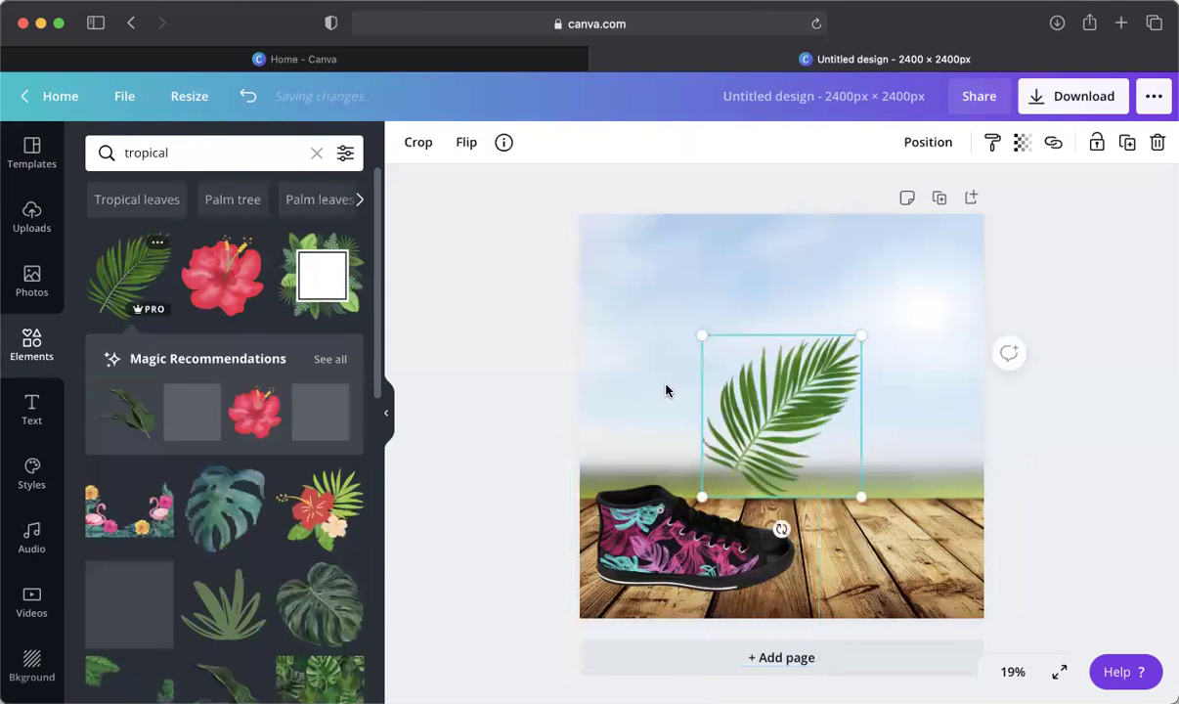
drag(779, 404, 935, 511)
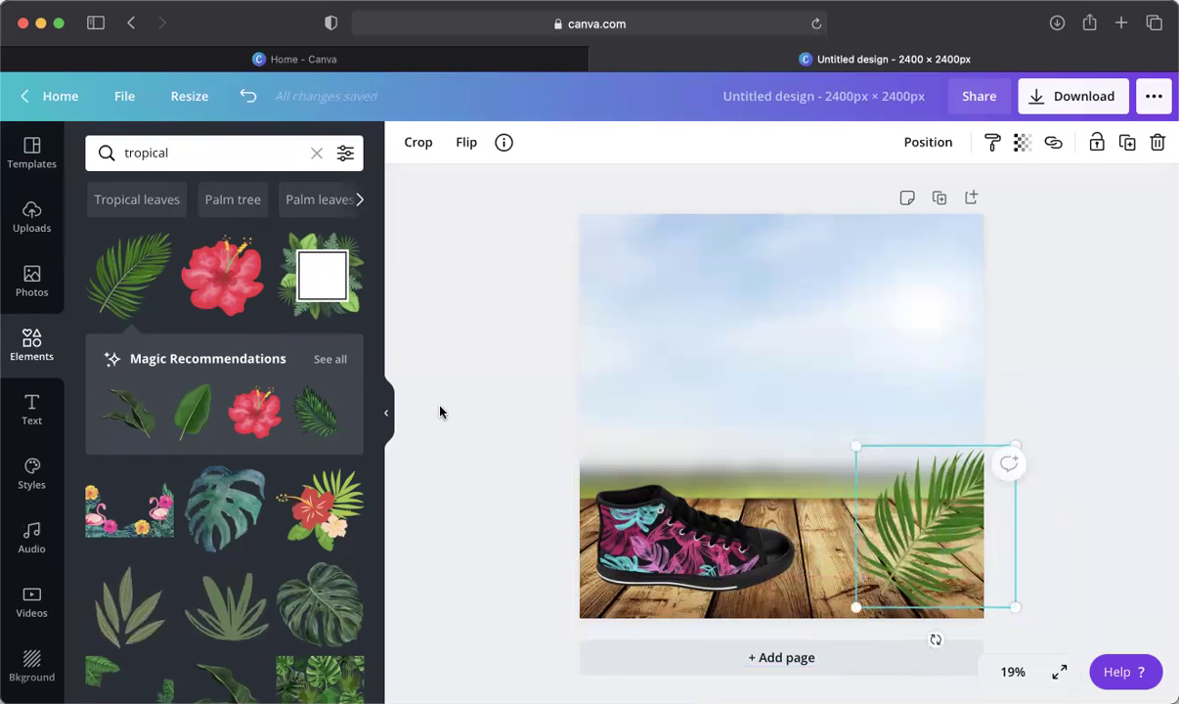
- Add the flamingo and tropical flower border and enlarge it to the full page width across the lower part of the design
scroll(244, 565, down, 1)
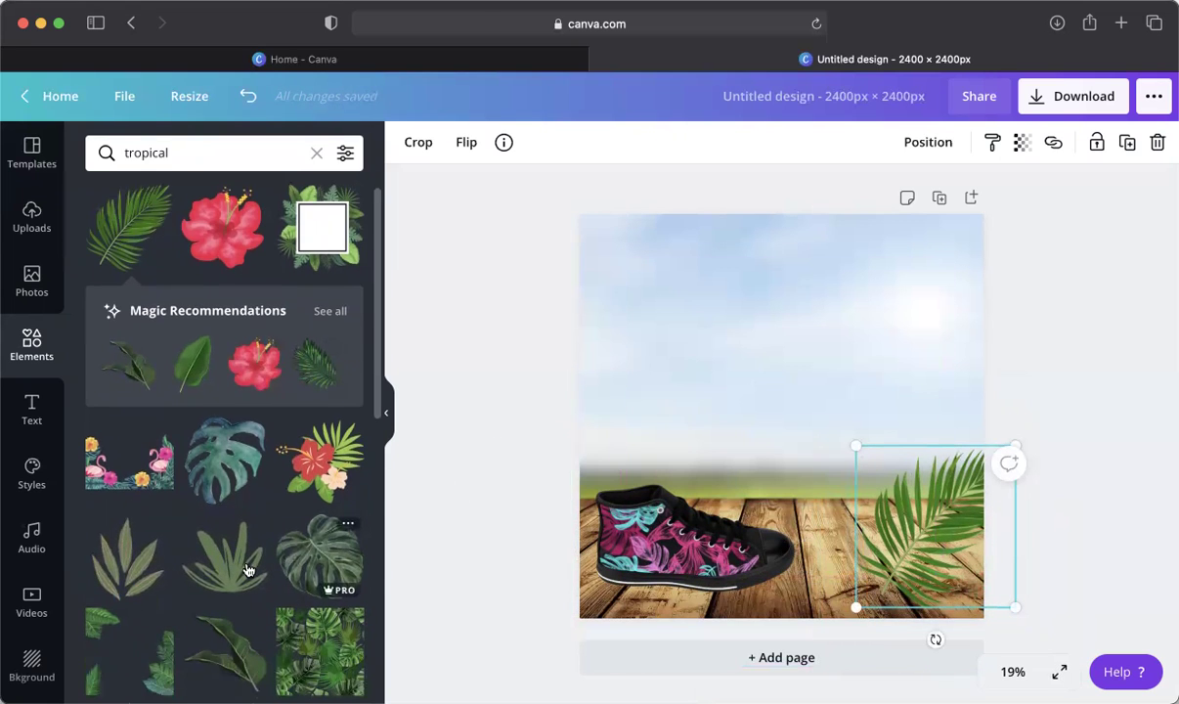
click(137, 457)
drag(745, 459, 650, 586)
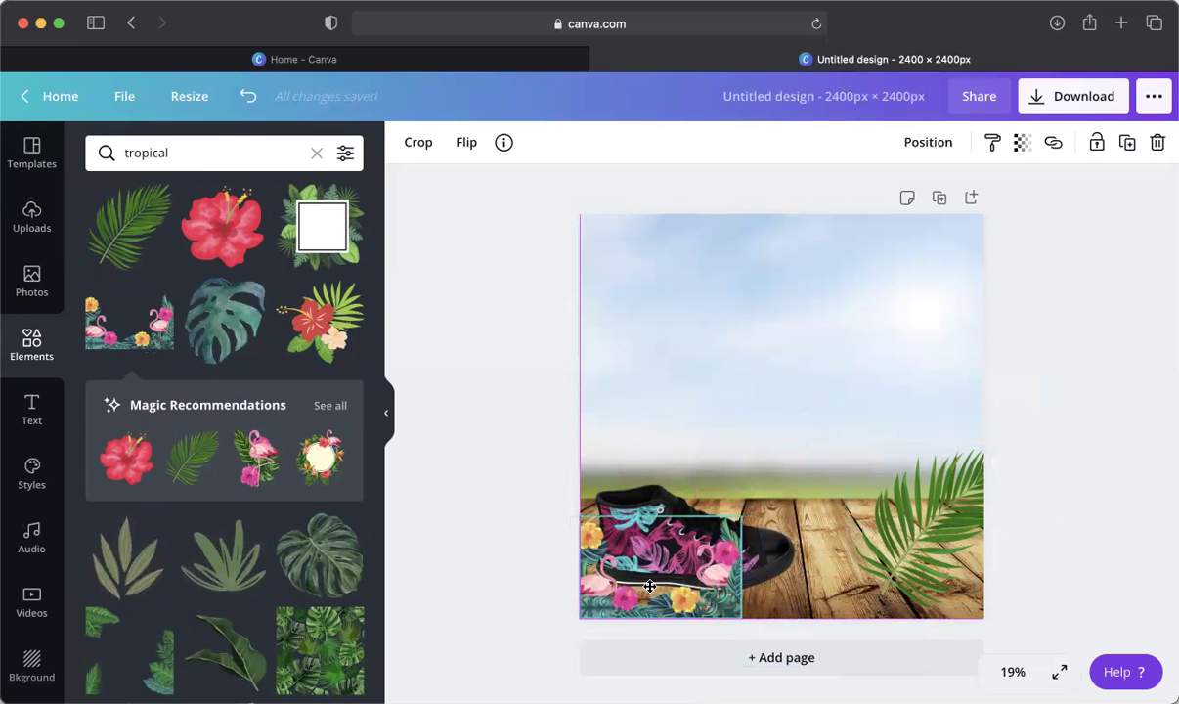
drag(742, 515, 983, 360)
mouse_move(738, 530)
mouse_down()
mouse_move(769, 502)
mouse_move(730, 583)
mouse_move(704, 509)
mouse_move(736, 533)
mouse_up()
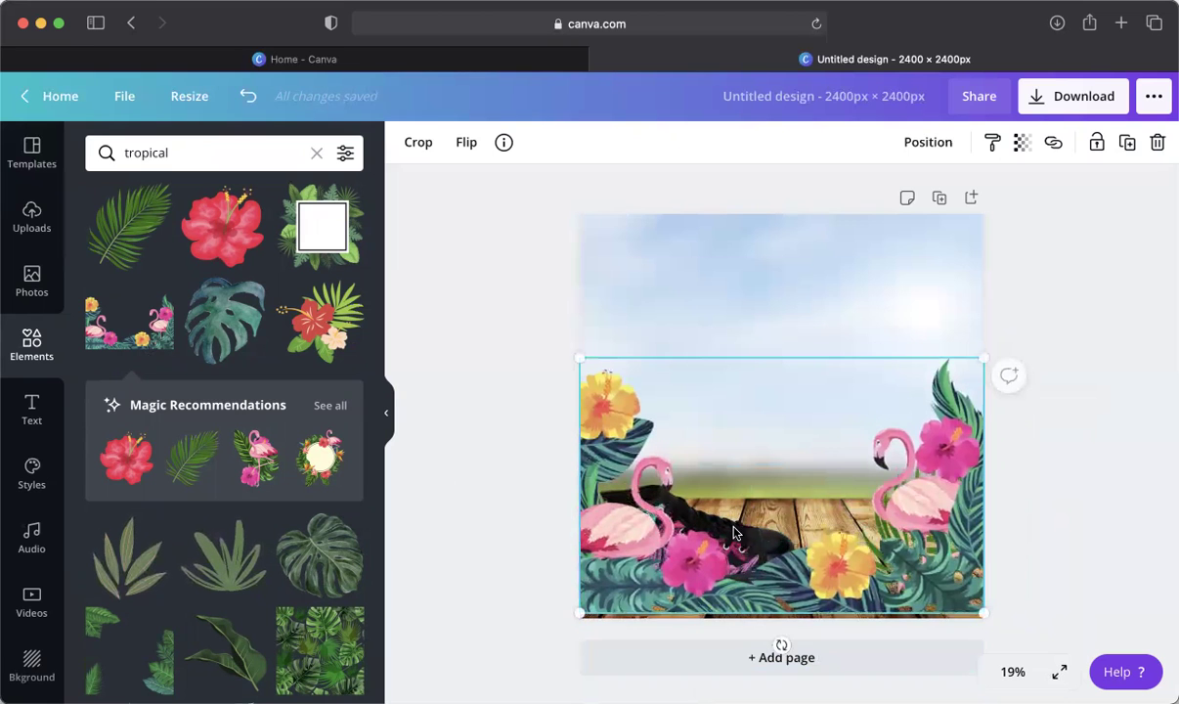
- Close the design's browser tab and reopen the newest untitled design from the recent designs
key(super+w)
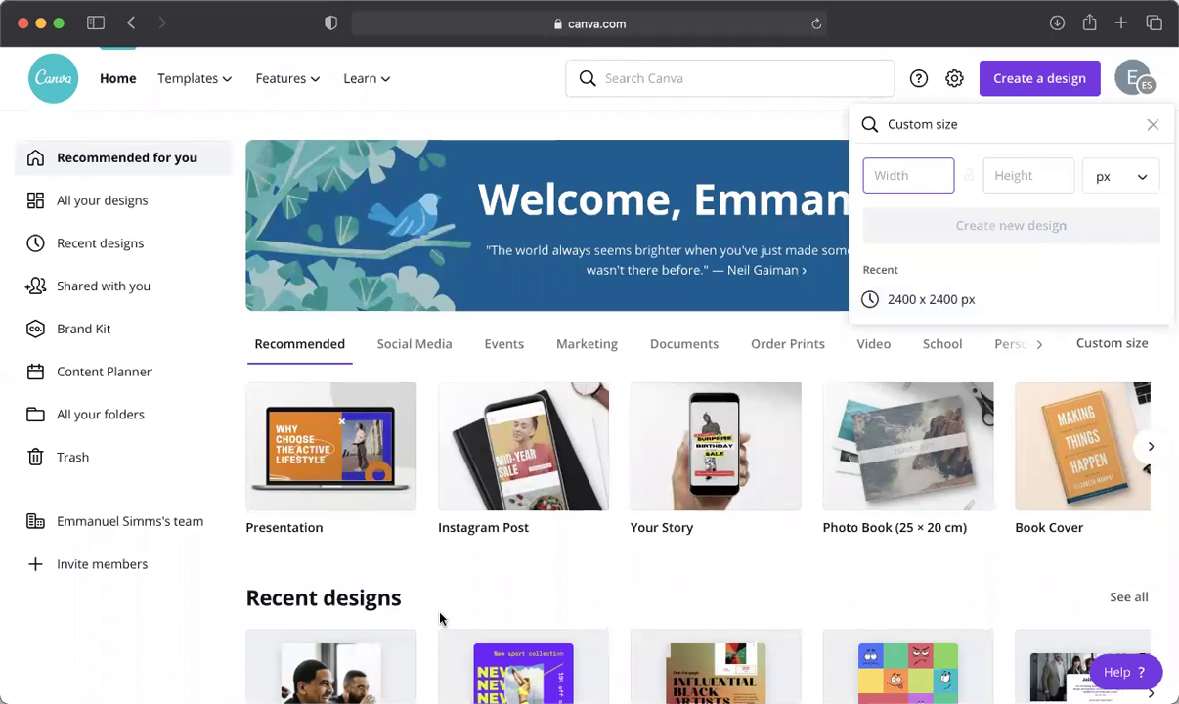
click(133, 24)
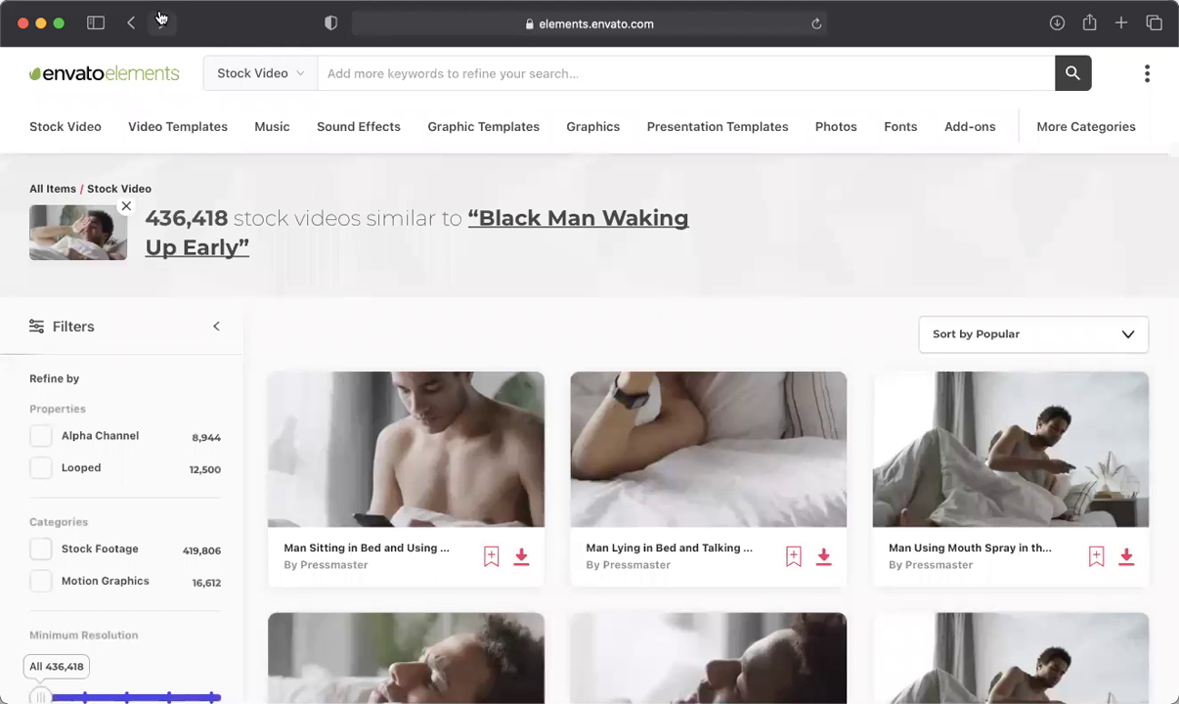
click(162, 23)
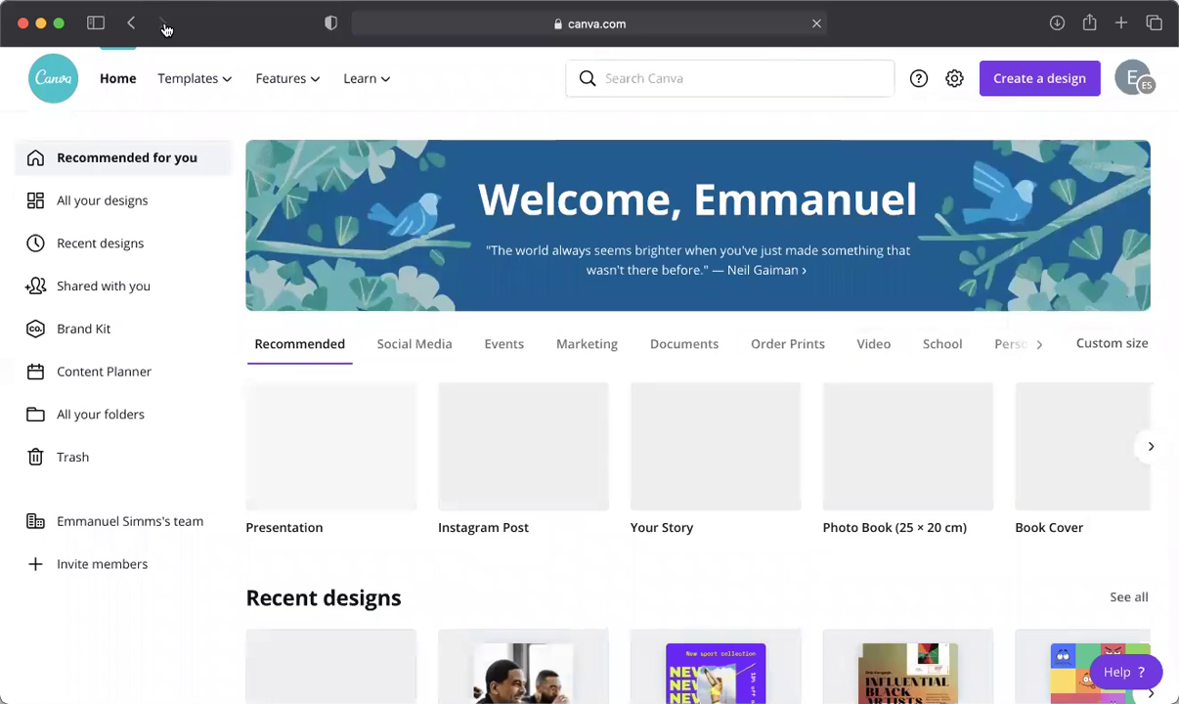
scroll(382, 433, down, 5)
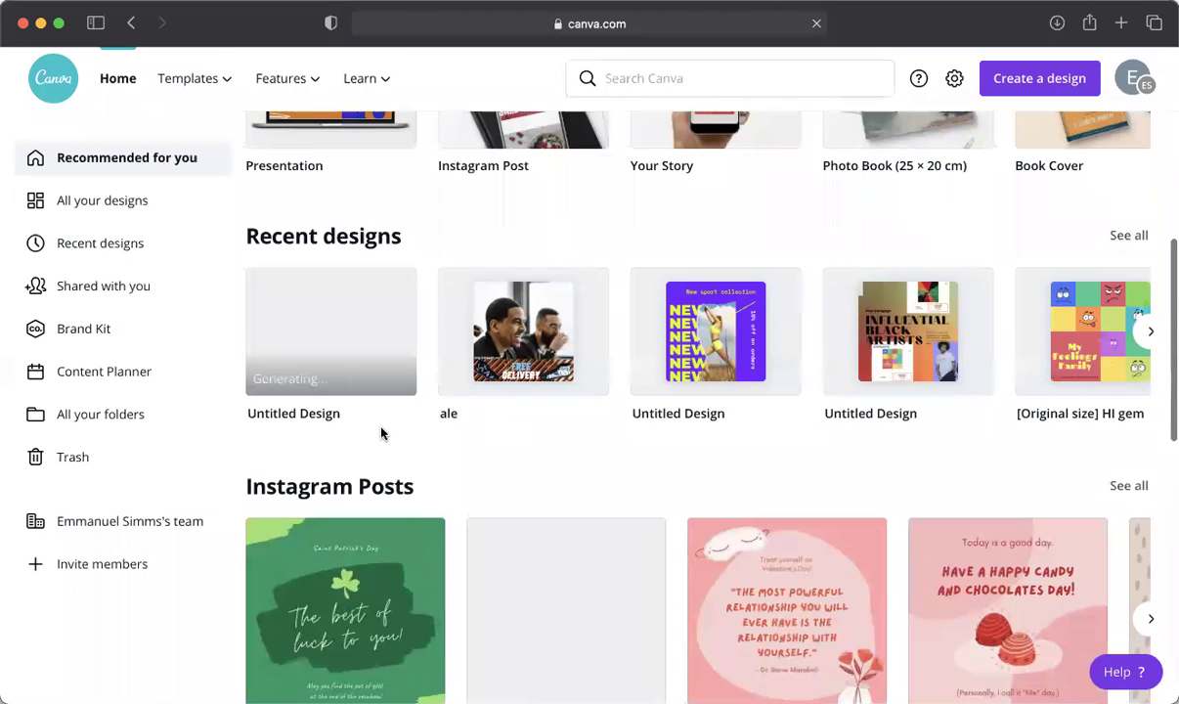
click(340, 370)
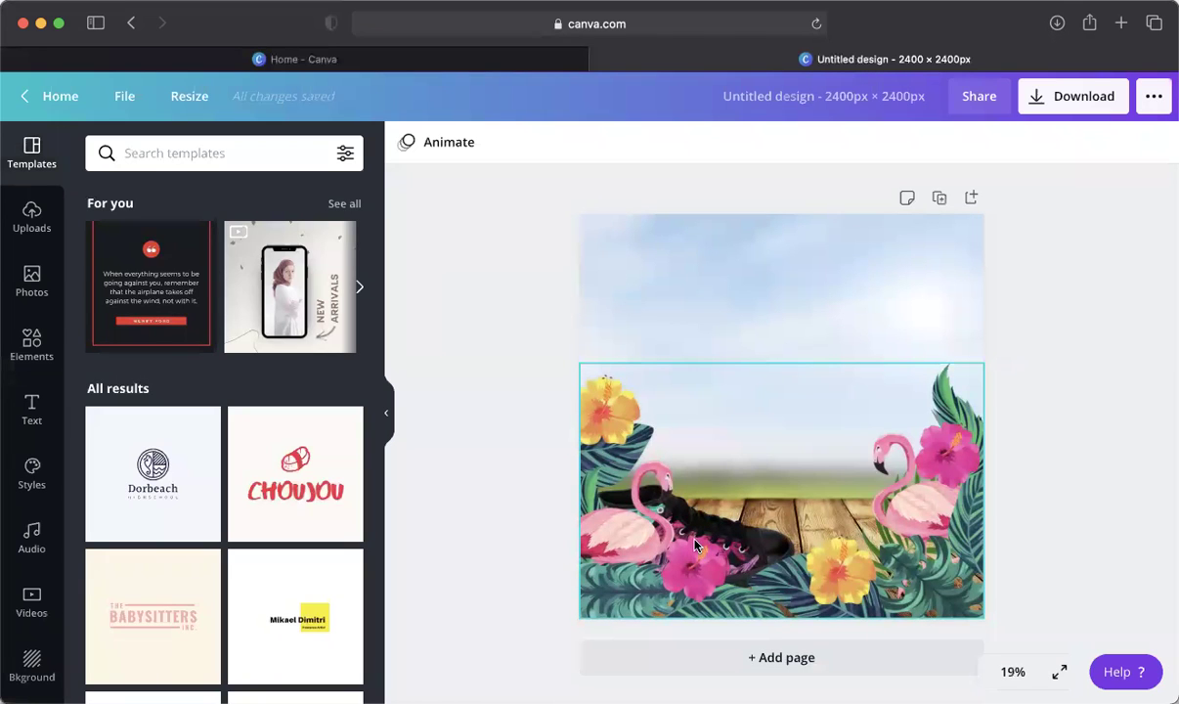
- Move the flamingo border almost off the page's lower edge and place the sneaker in the sky at the upper middle
click(657, 562)
click(682, 538)
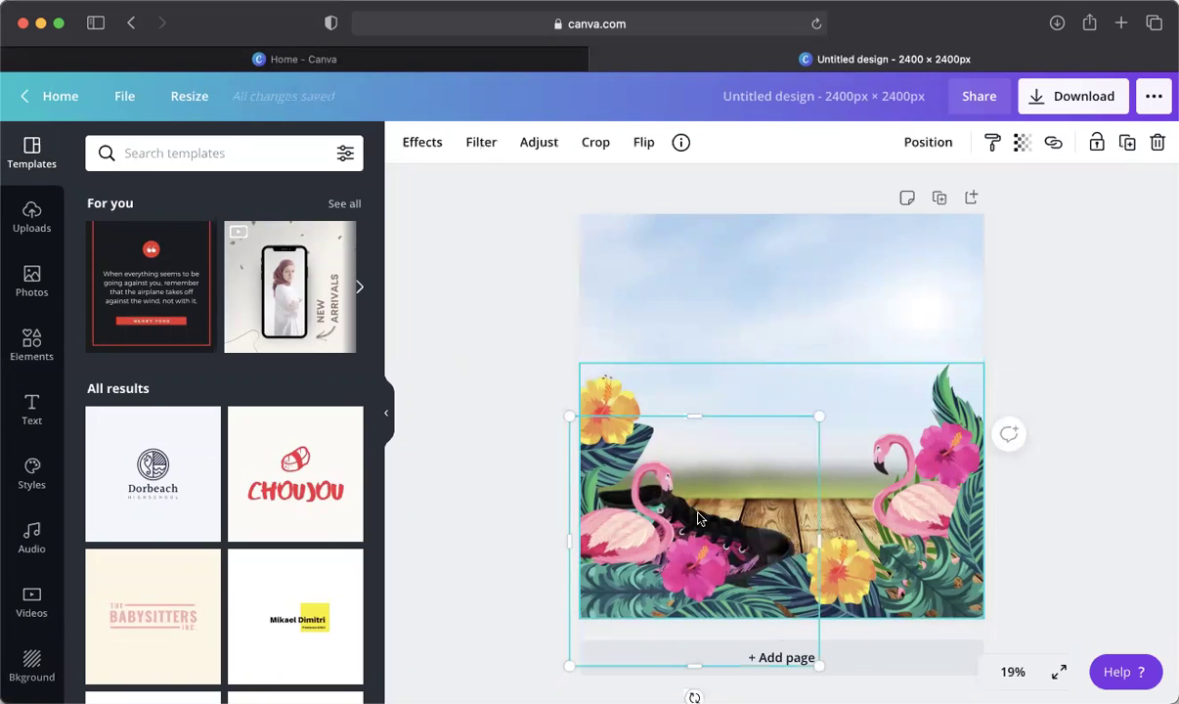
mouse_move(698, 519)
mouse_down()
mouse_move(734, 498)
mouse_move(695, 524)
mouse_up()
click(695, 523)
click(769, 480)
drag(769, 480, 790, 655)
drag(685, 467, 770, 240)
click(927, 145)
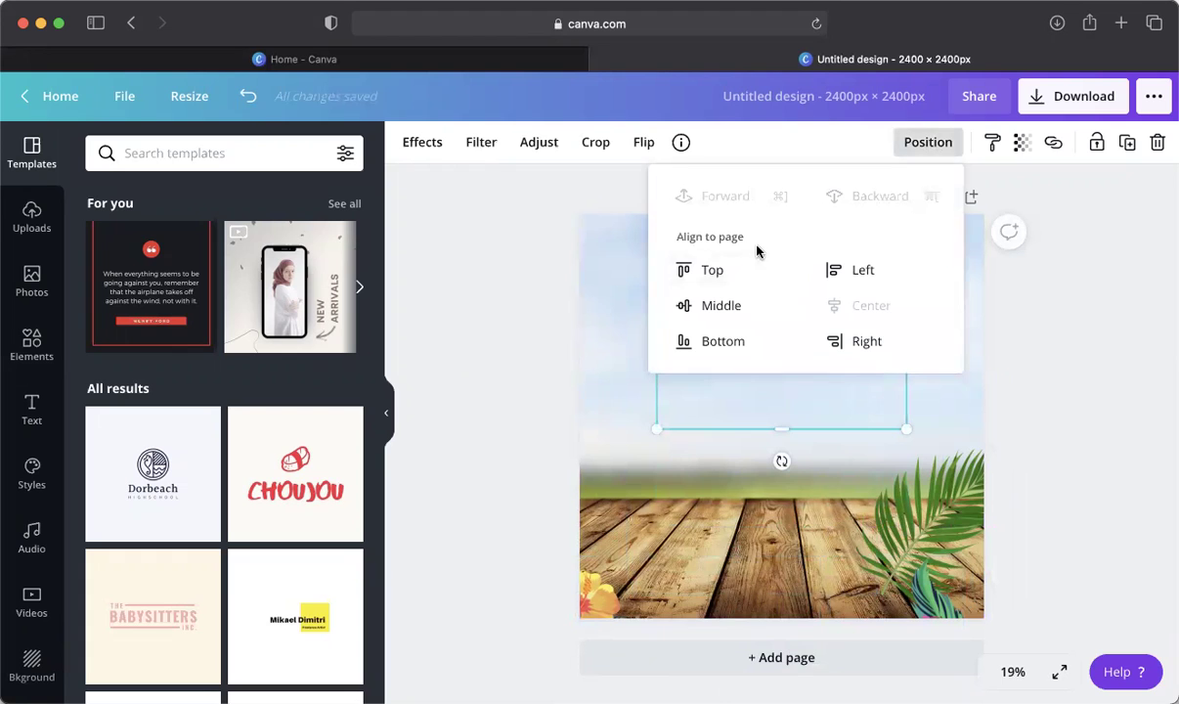
click(577, 272)
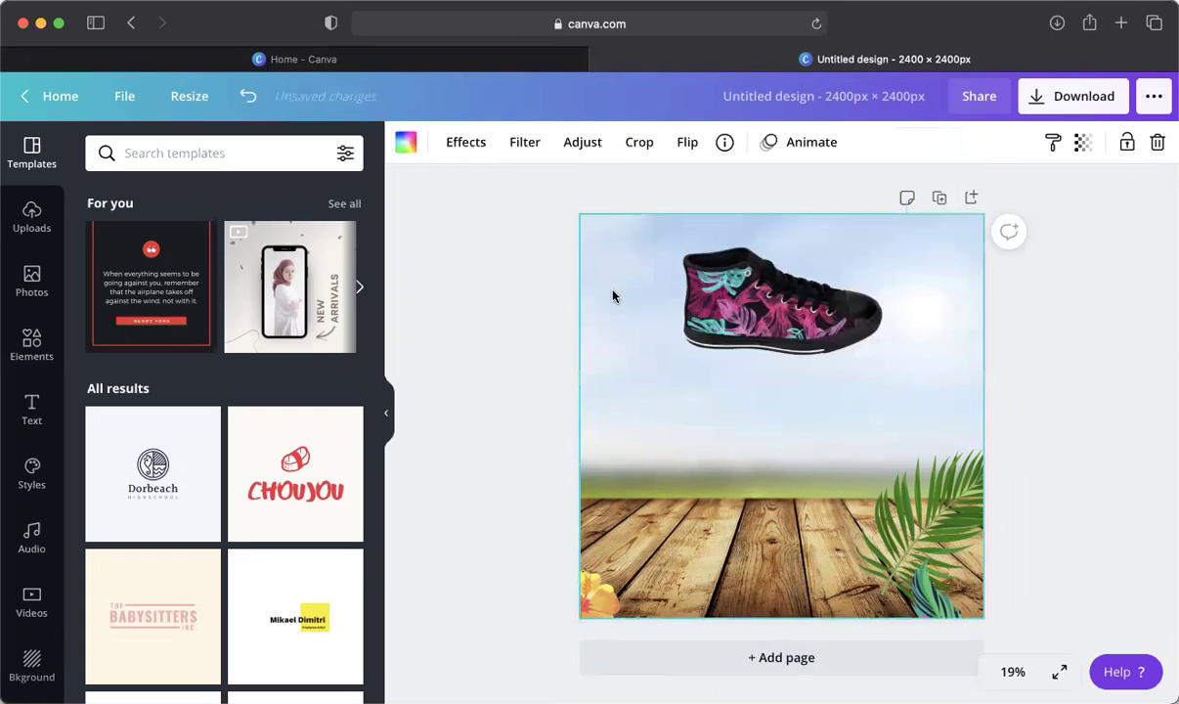
- Move the palm leaf up into the sky and bring the flamingo border back over the lower part of the page
click(934, 591)
drag(934, 592, 935, 559)
drag(945, 492, 916, 266)
drag(961, 469, 958, 390)
- Tilt the sneaker toe-down near the page's center and place the palm leaf behind its upper part
drag(737, 300, 737, 367)
drag(781, 533, 667, 483)
drag(892, 274, 792, 255)
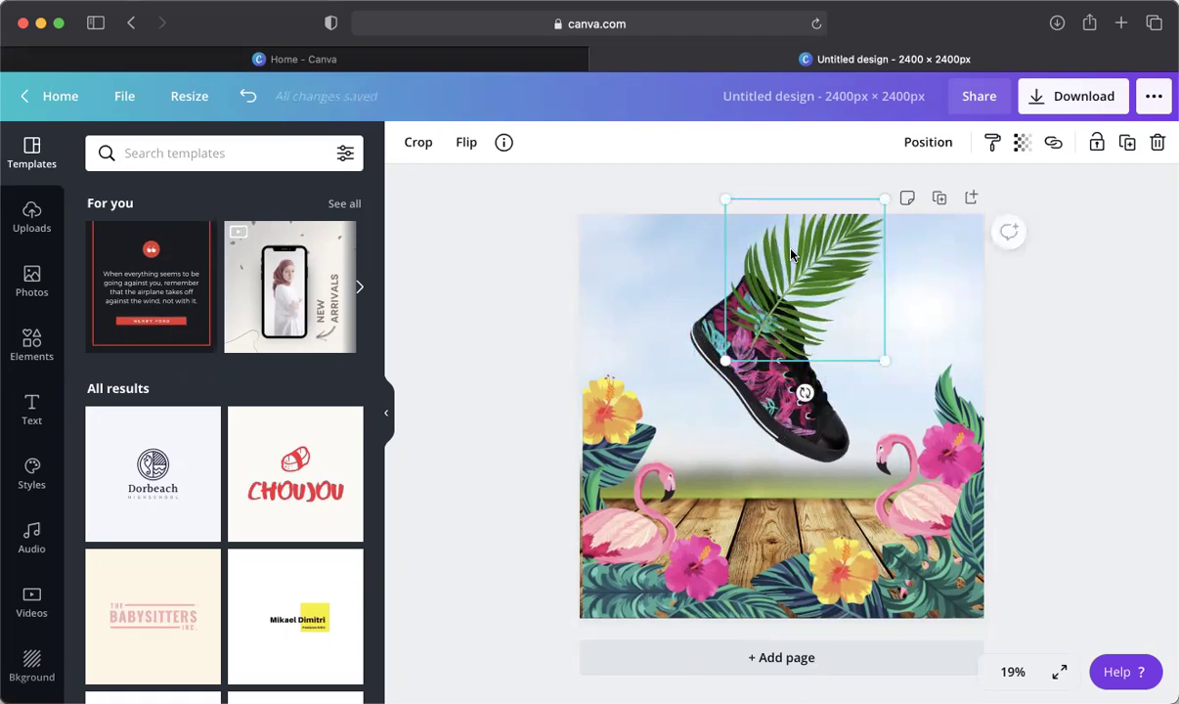
click(924, 141)
click(873, 196)
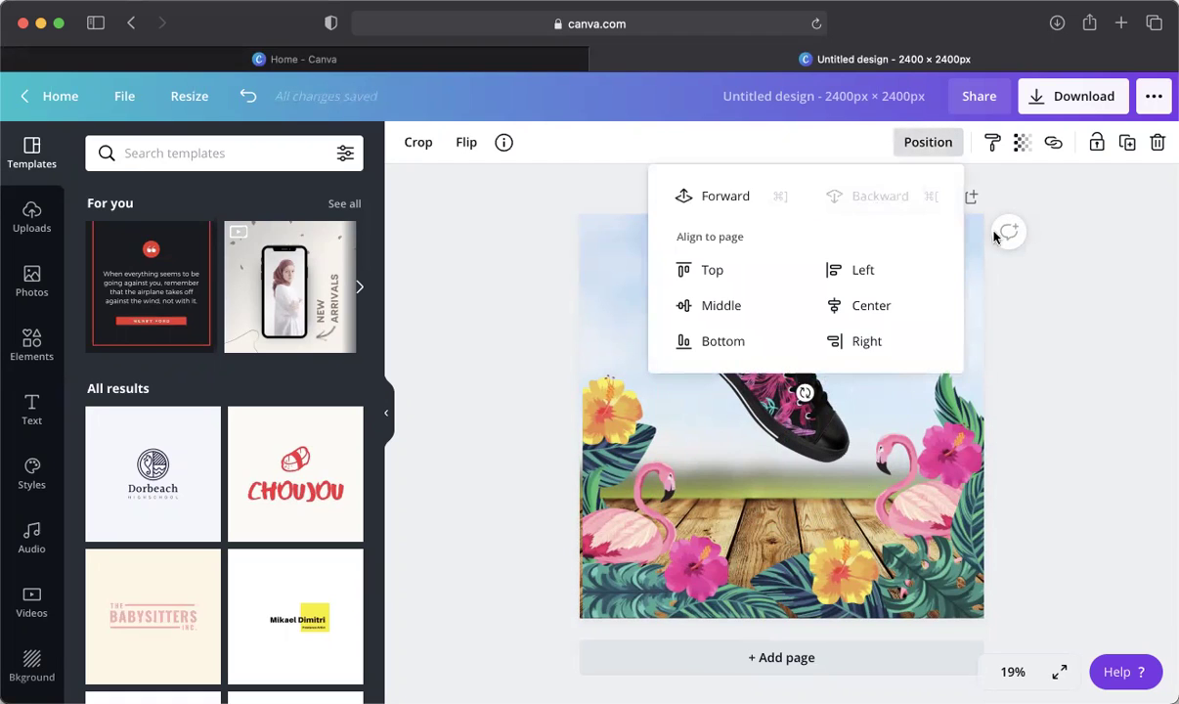
- Delete the flamingo and tropical flower border from the page
click(1014, 247)
click(908, 472)
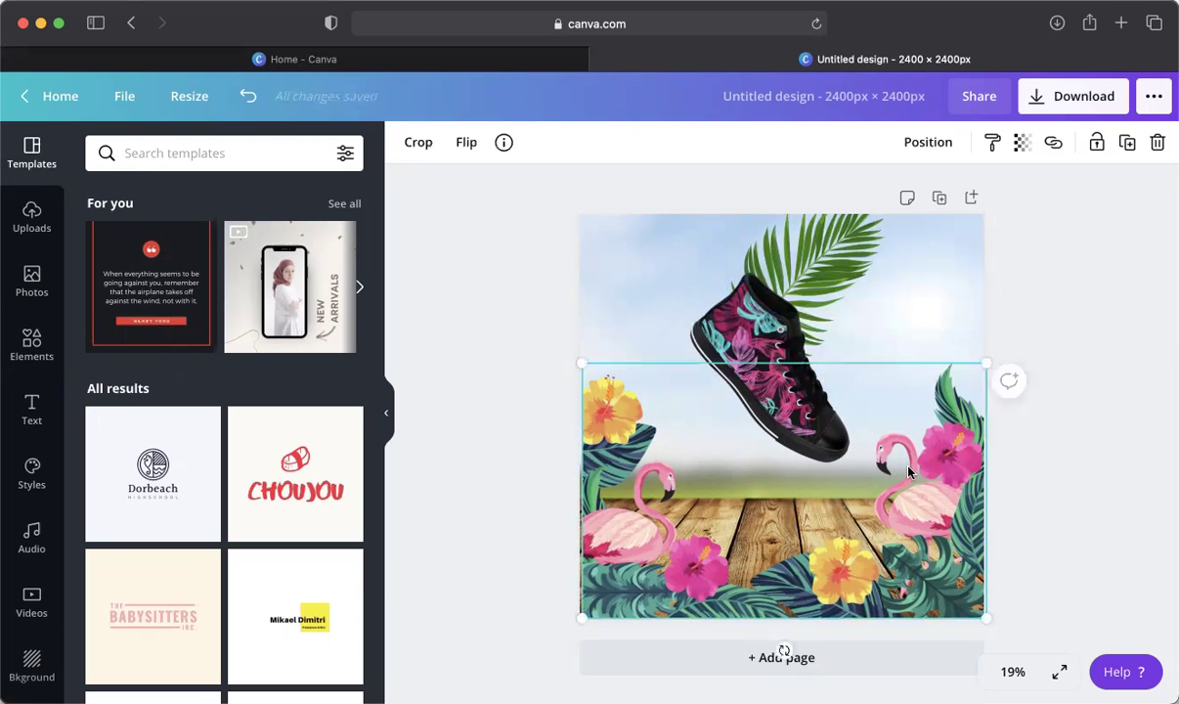
key(Delete)
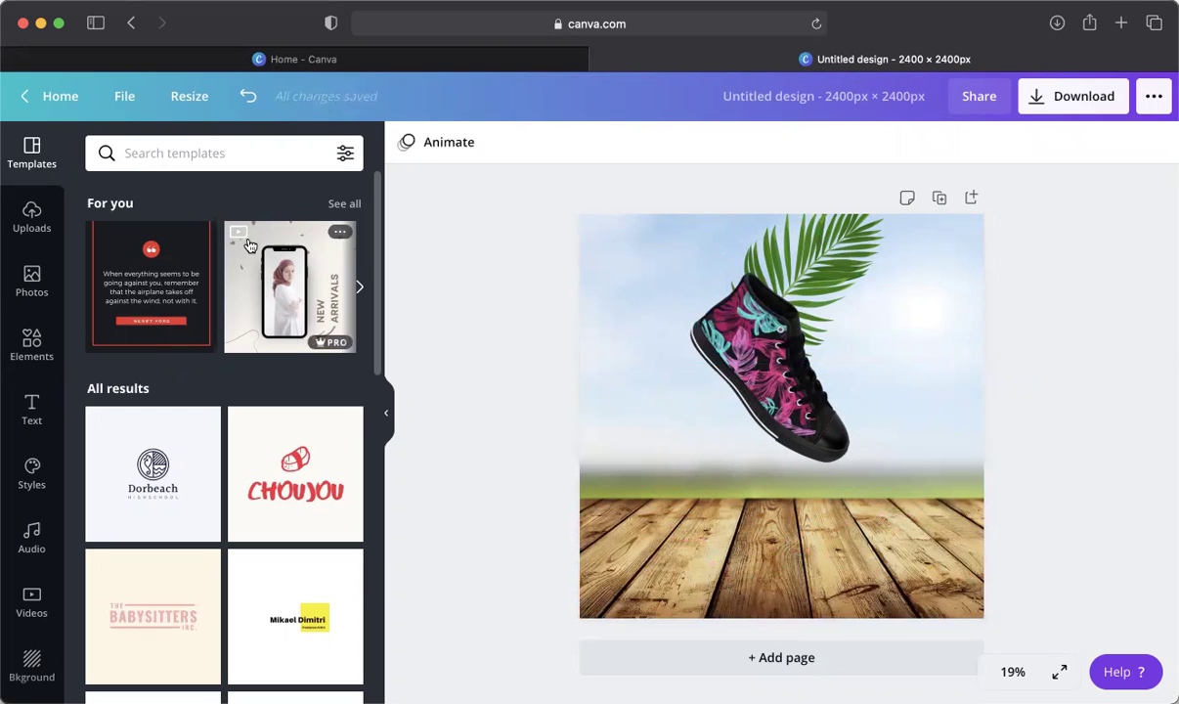
- Search the templates for "drink"
click(178, 166)
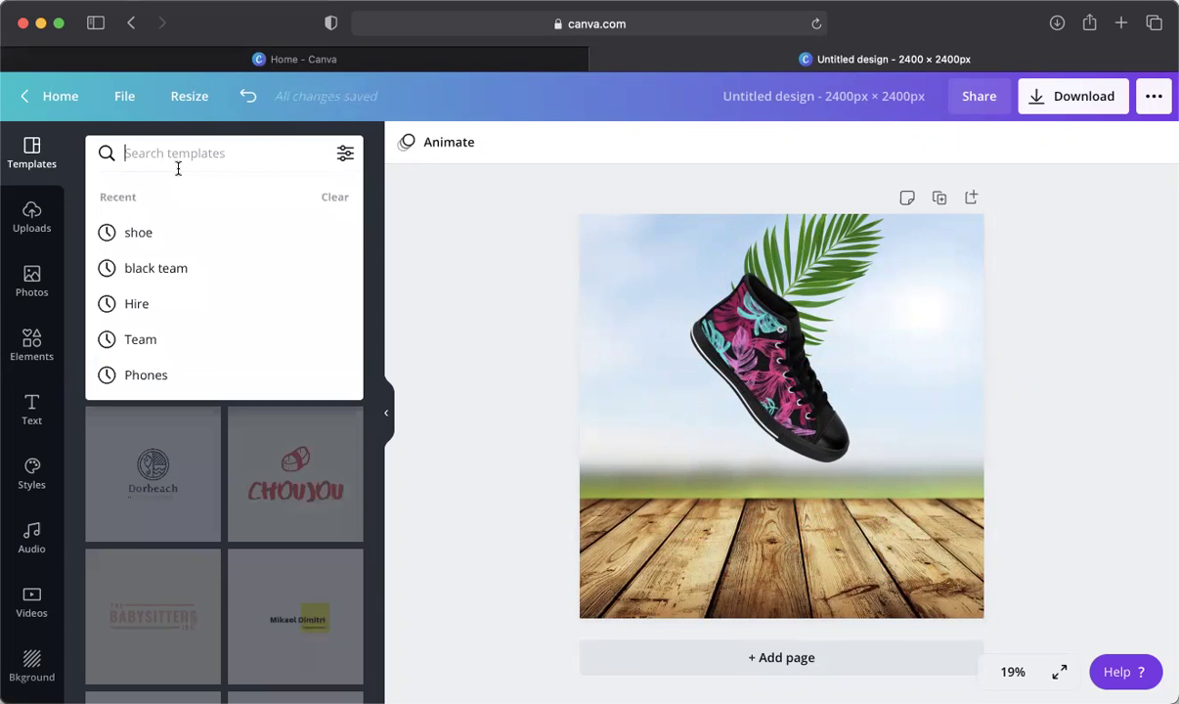
text(drink)
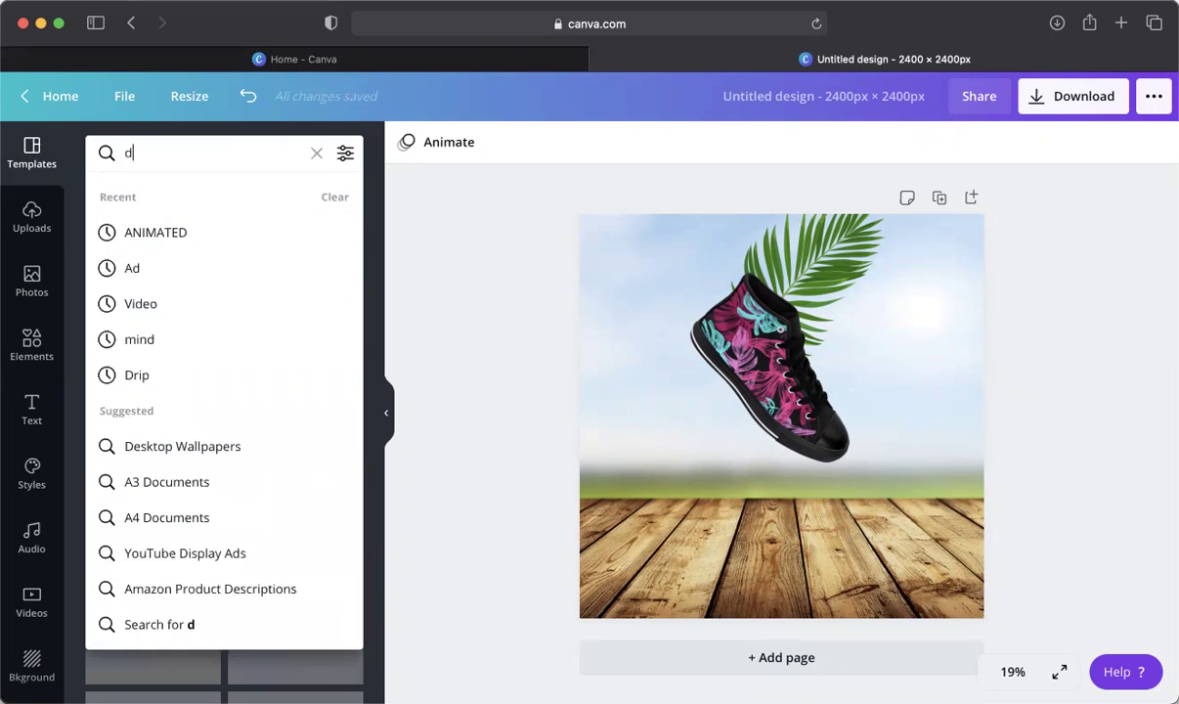
key(Return)
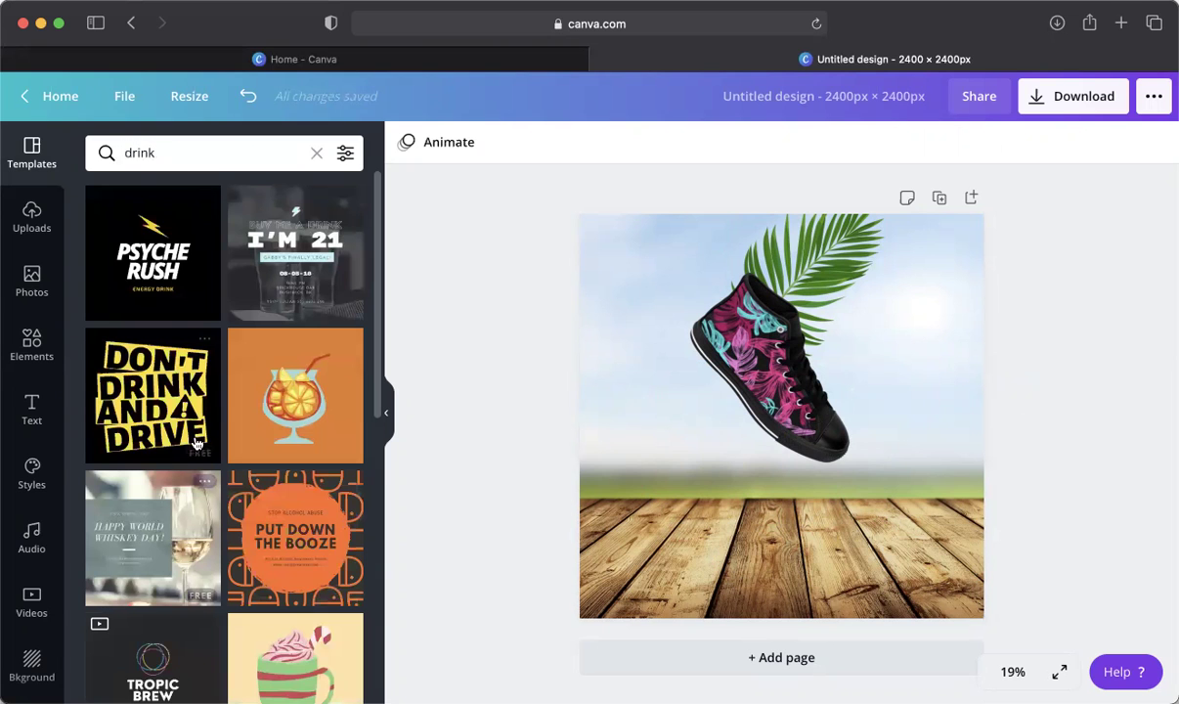
- Look through the uploaded images and the trending photos for a suitable decoration
click(33, 220)
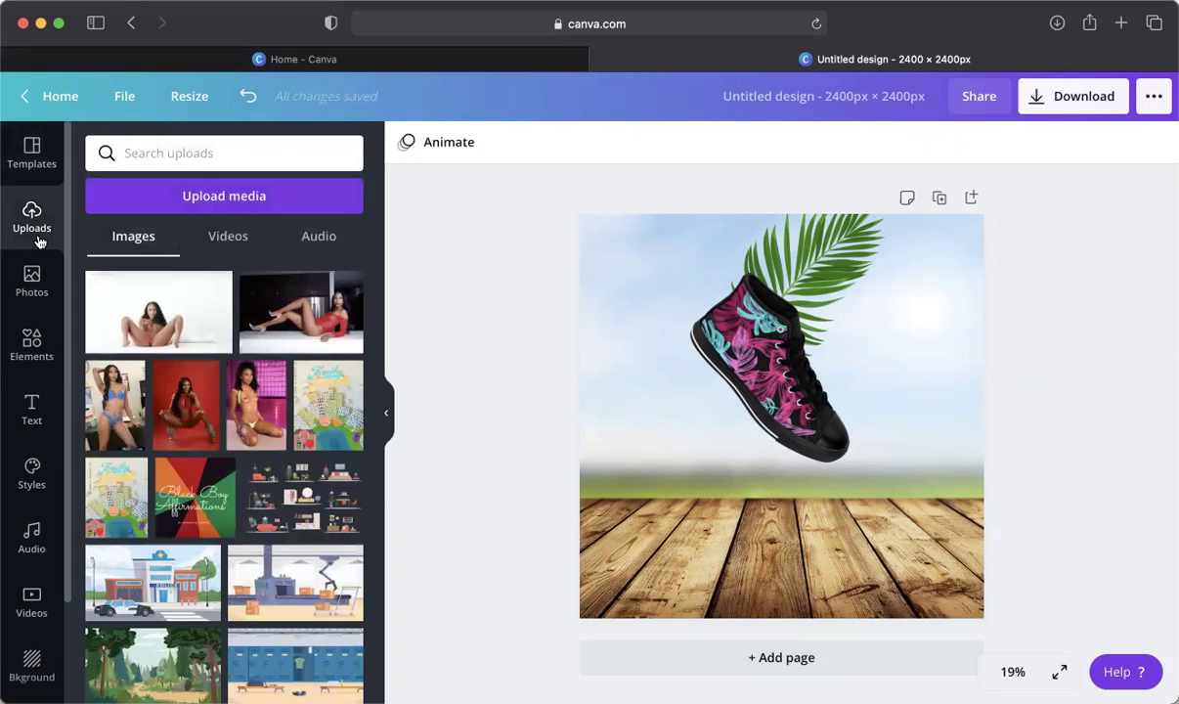
click(40, 263)
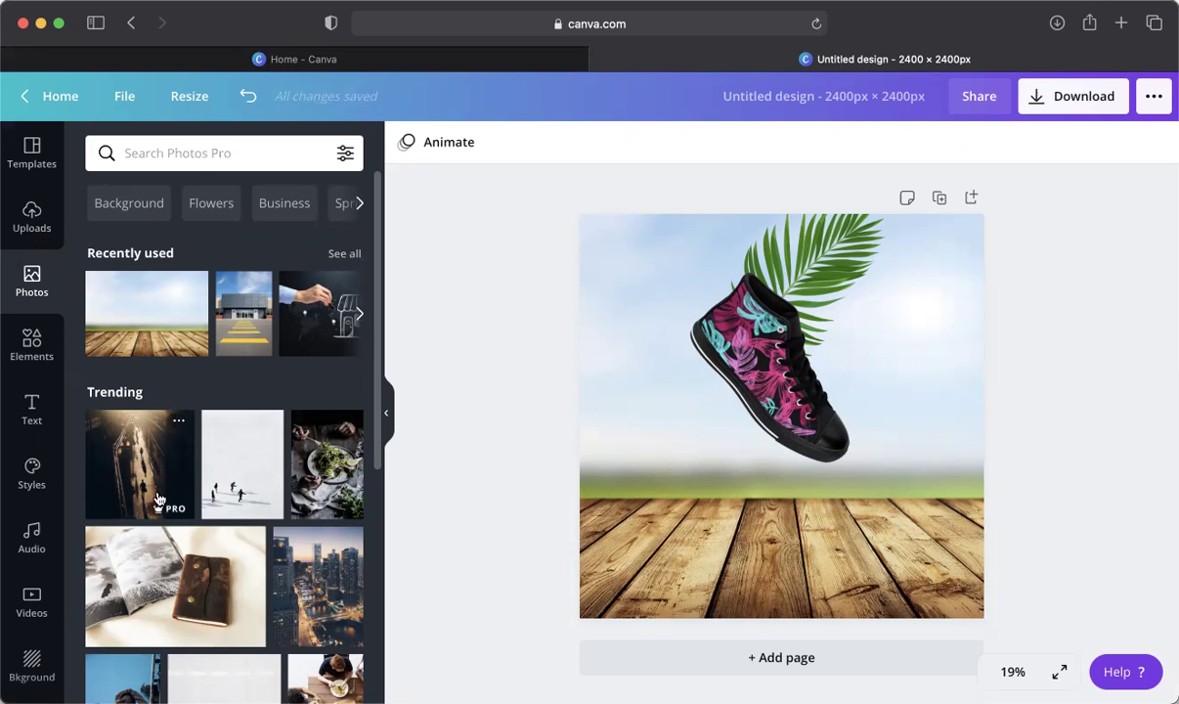
scroll(193, 568, down, 8)
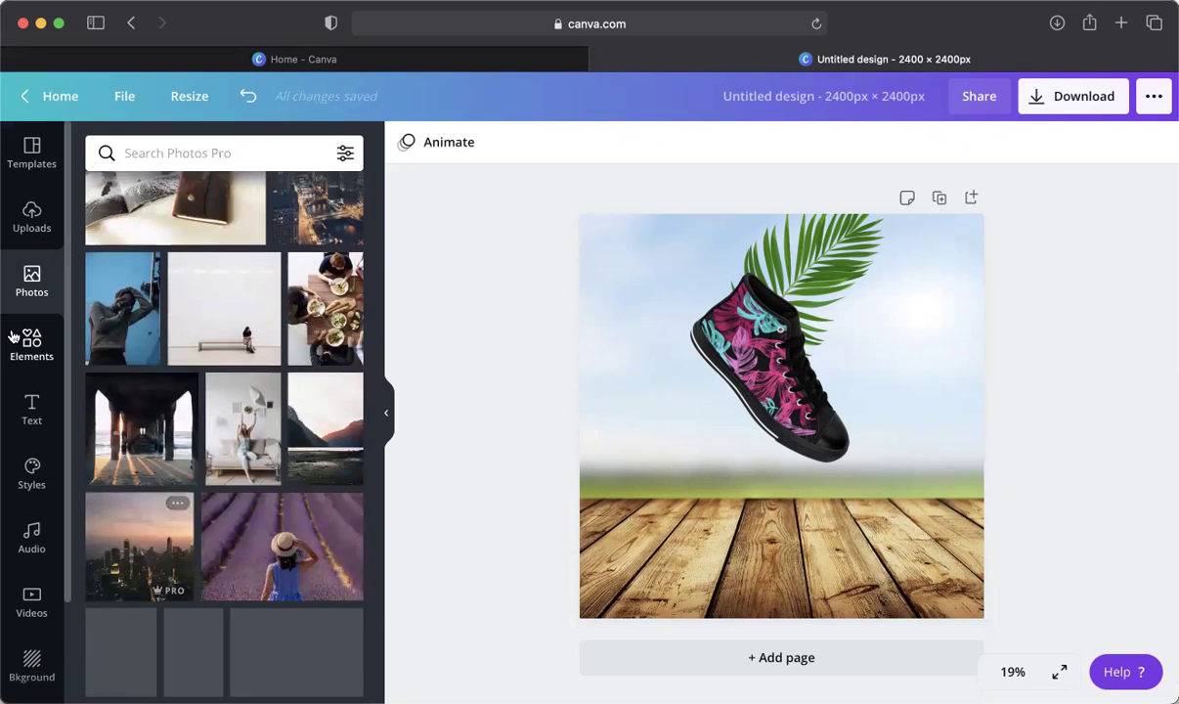
click(28, 217)
scroll(178, 401, down, 10)
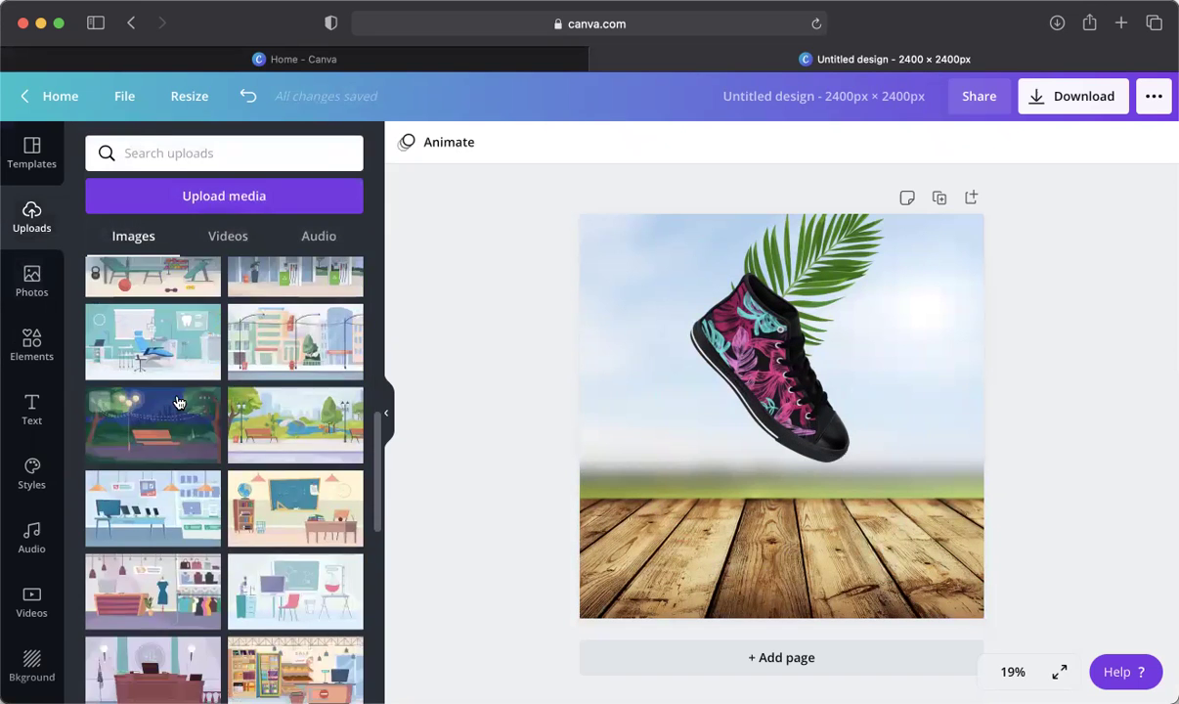
scroll(178, 402, down, 10)
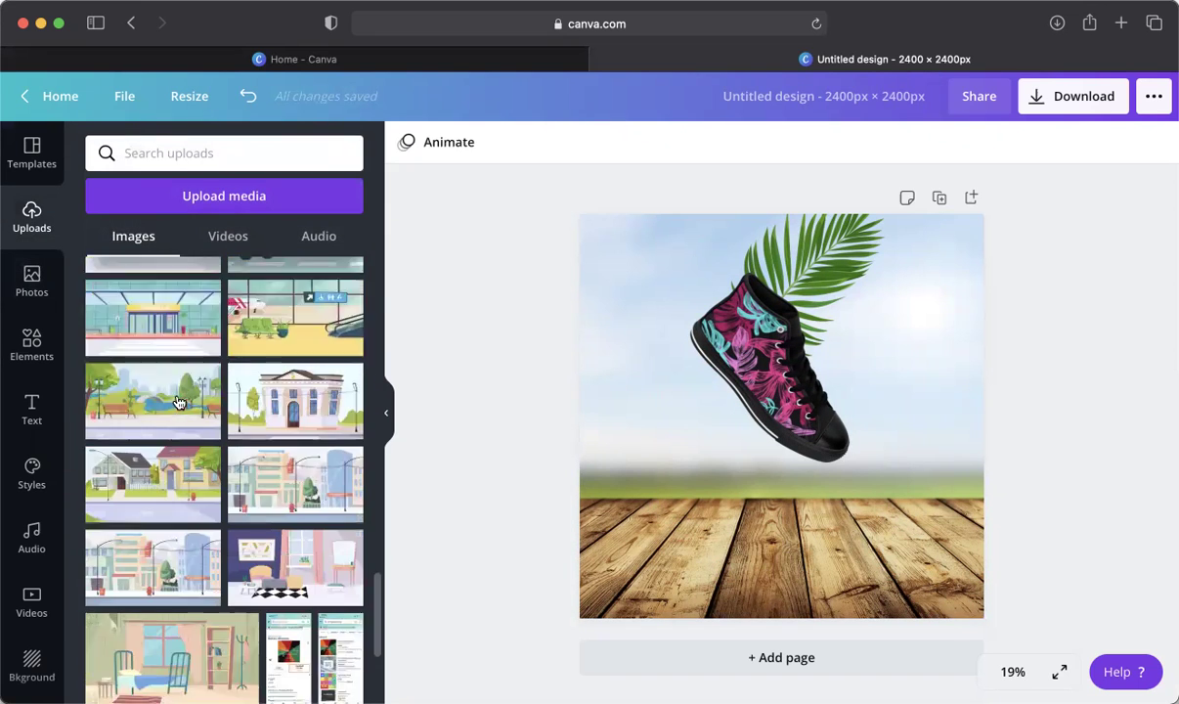
scroll(176, 401, down, 10)
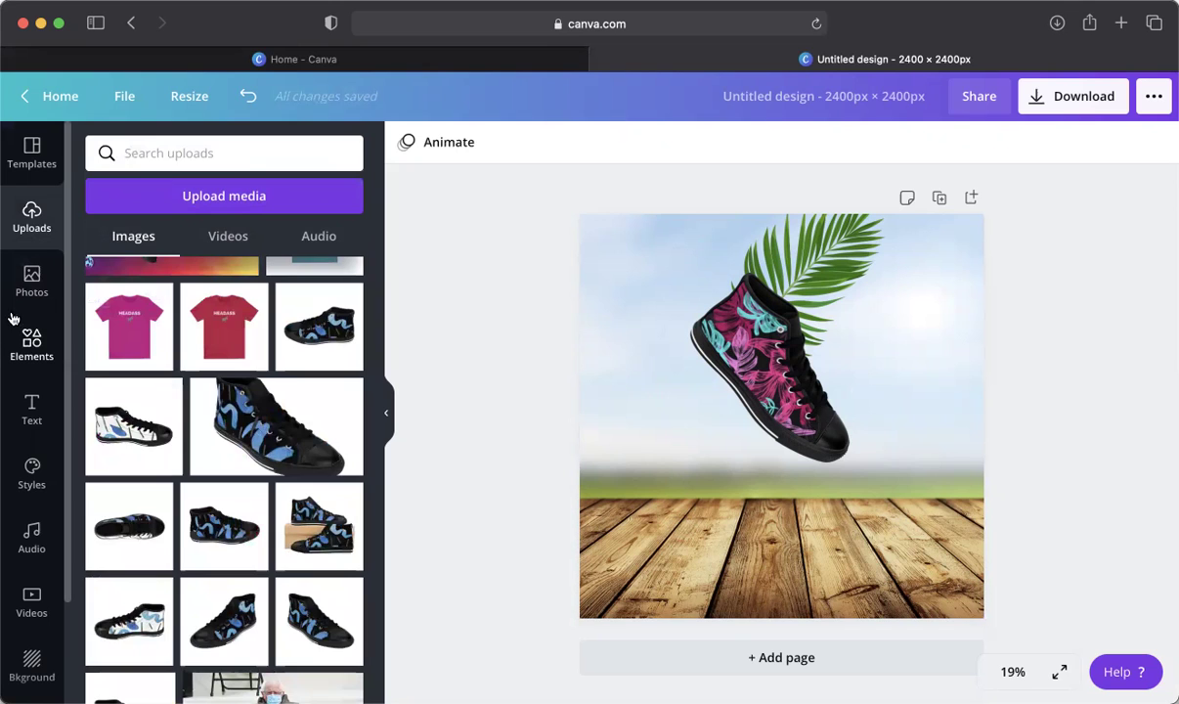
- Search the elements for "drink" and browse the drink graphics
click(32, 342)
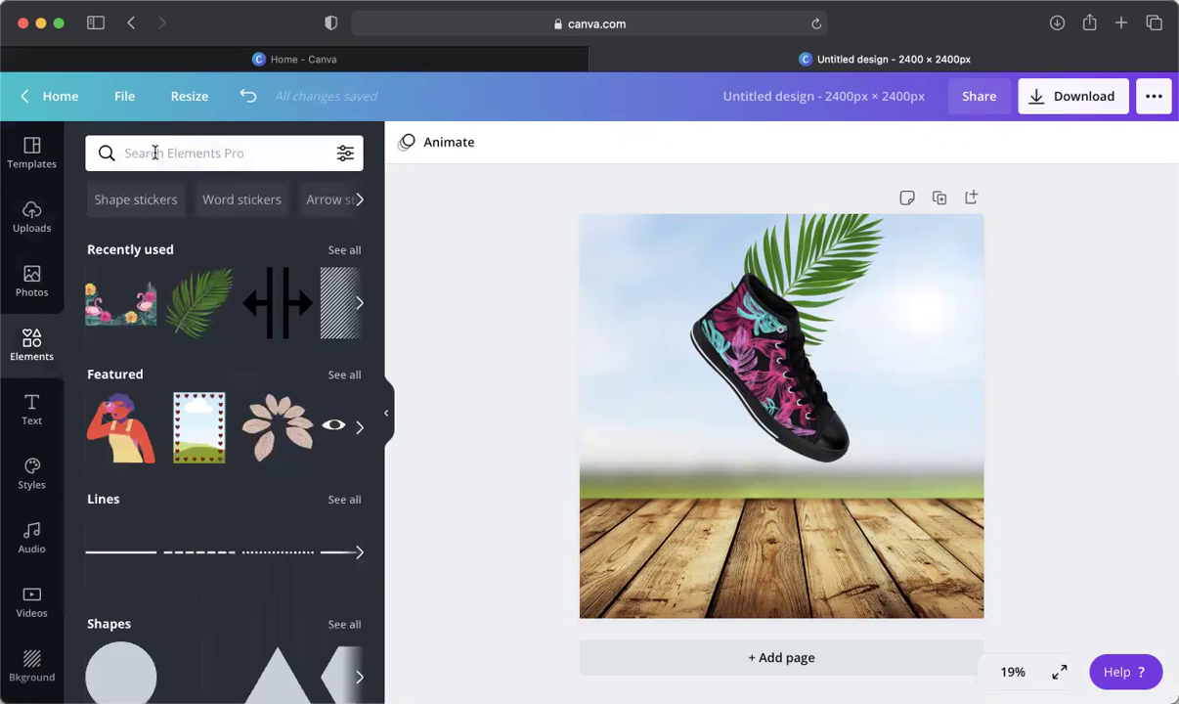
click(155, 152)
text(drink)
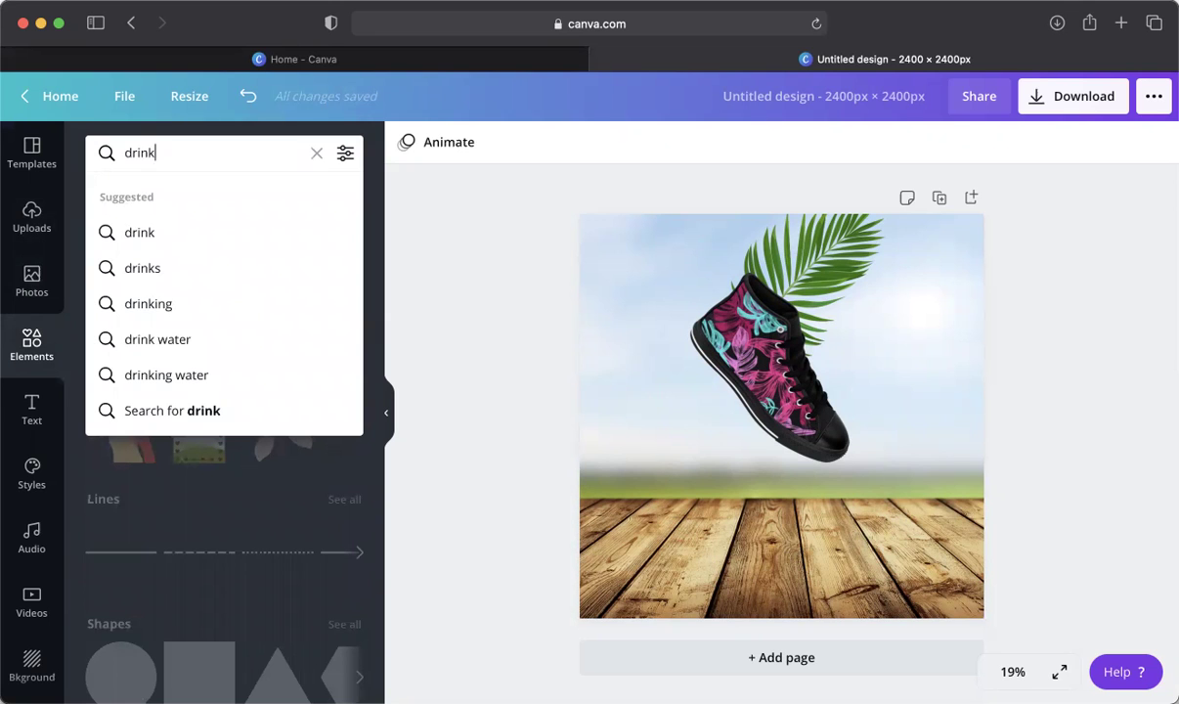
key(Return)
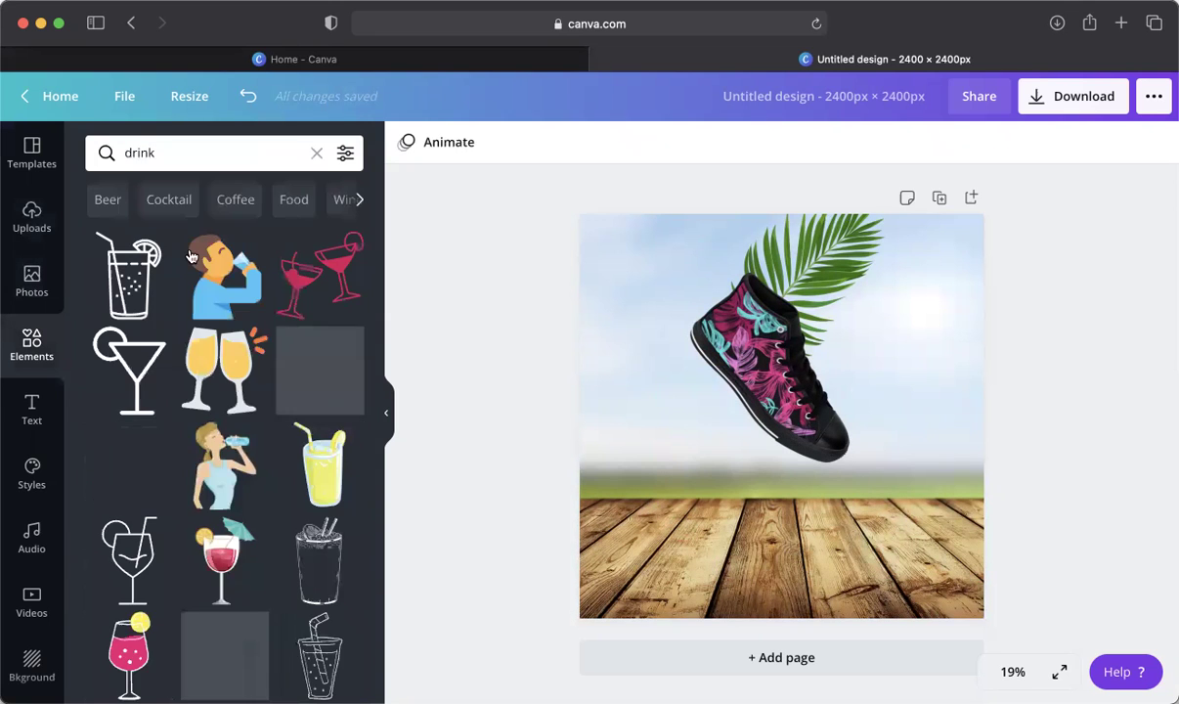
scroll(219, 352, down, 3)
scroll(219, 351, down, 5)
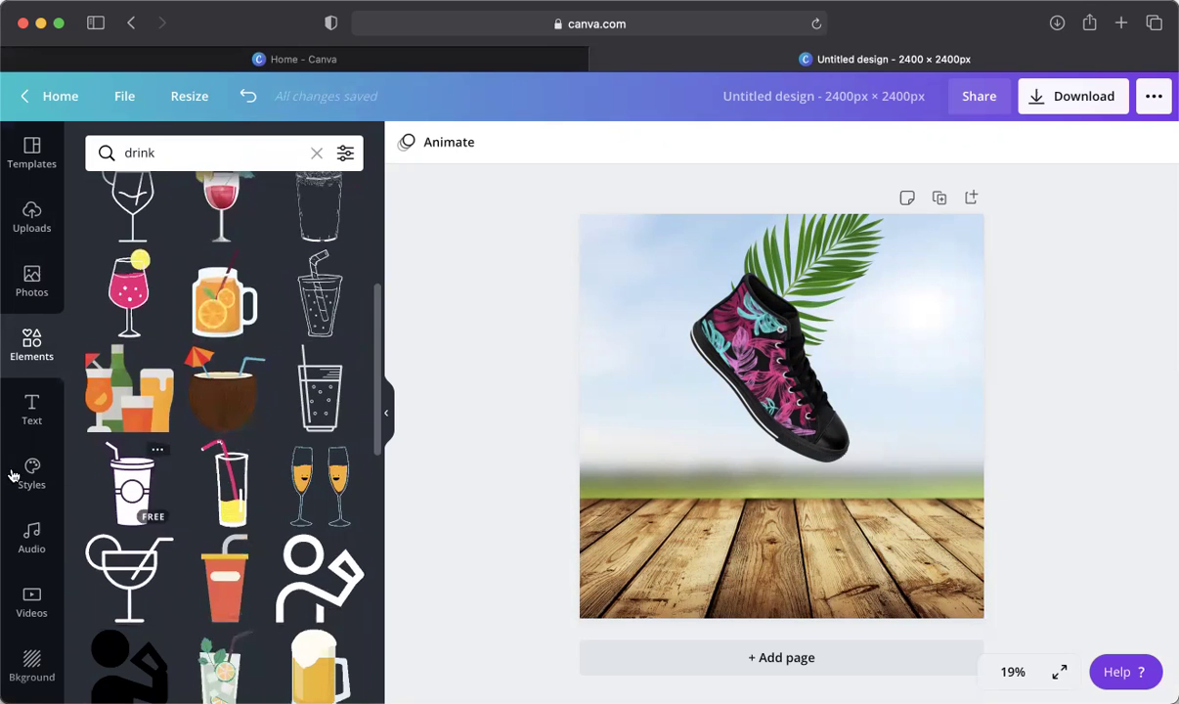
- Search the photos for "drink" and place the orange cocktail with the pink umbrella on the page's left side
click(37, 281)
text(drink)
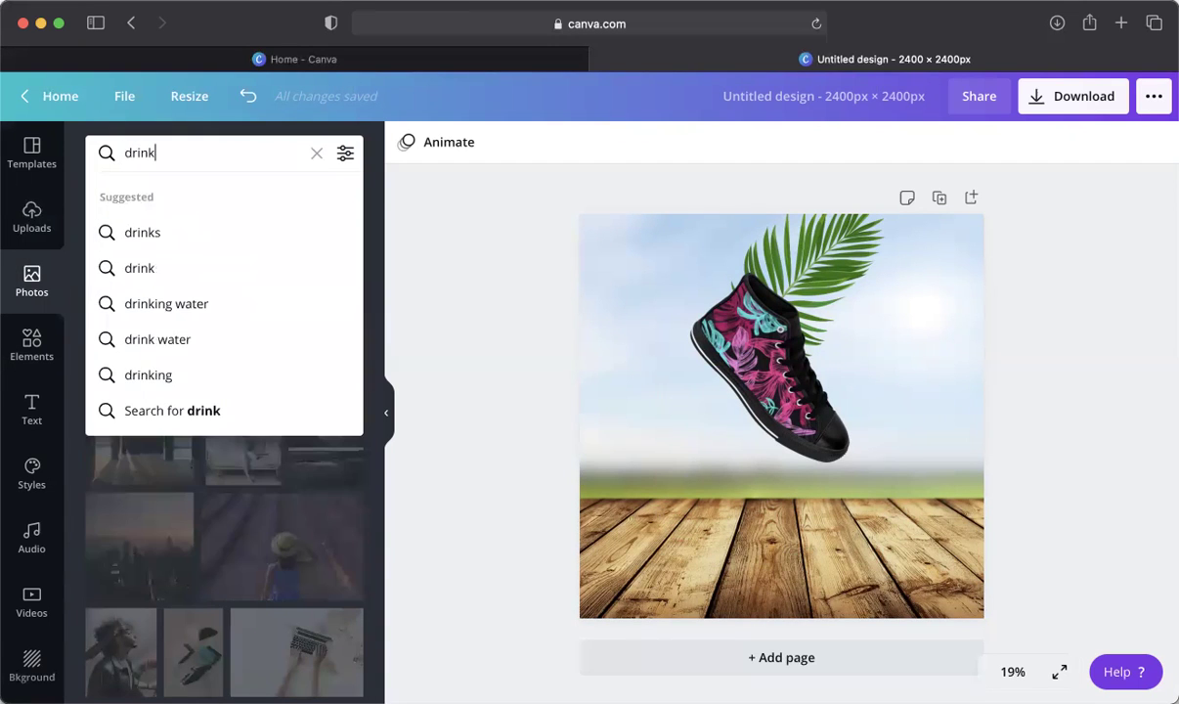
key(Return)
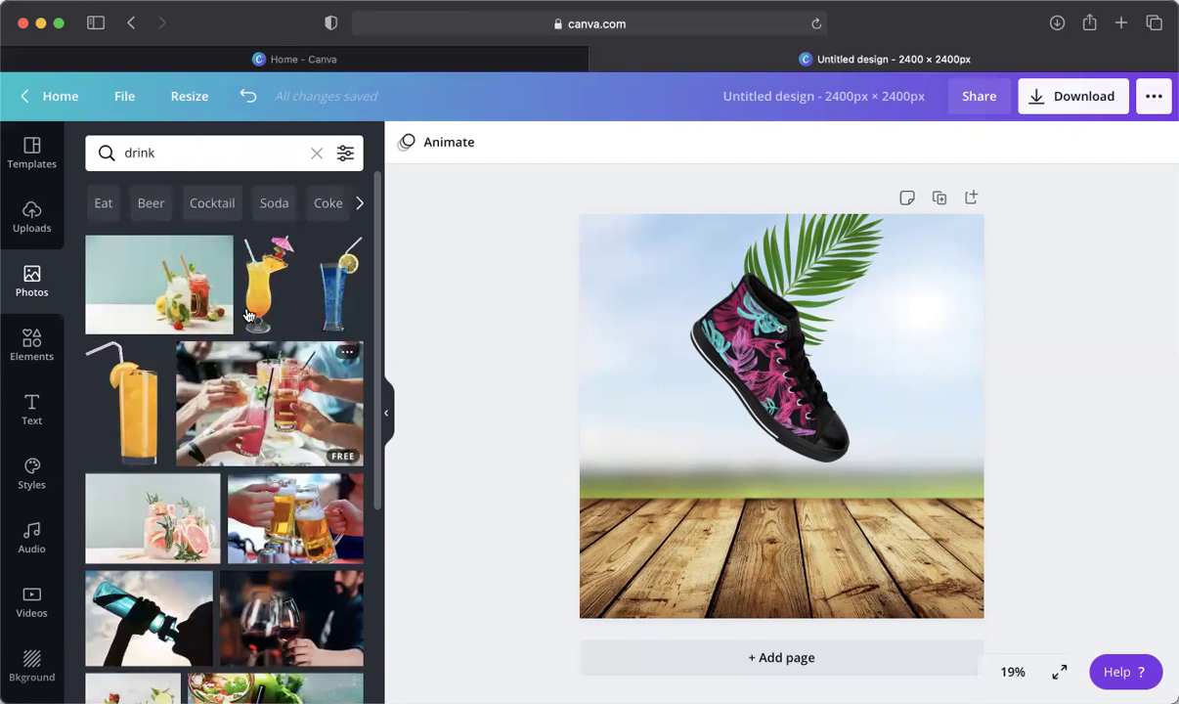
click(255, 298)
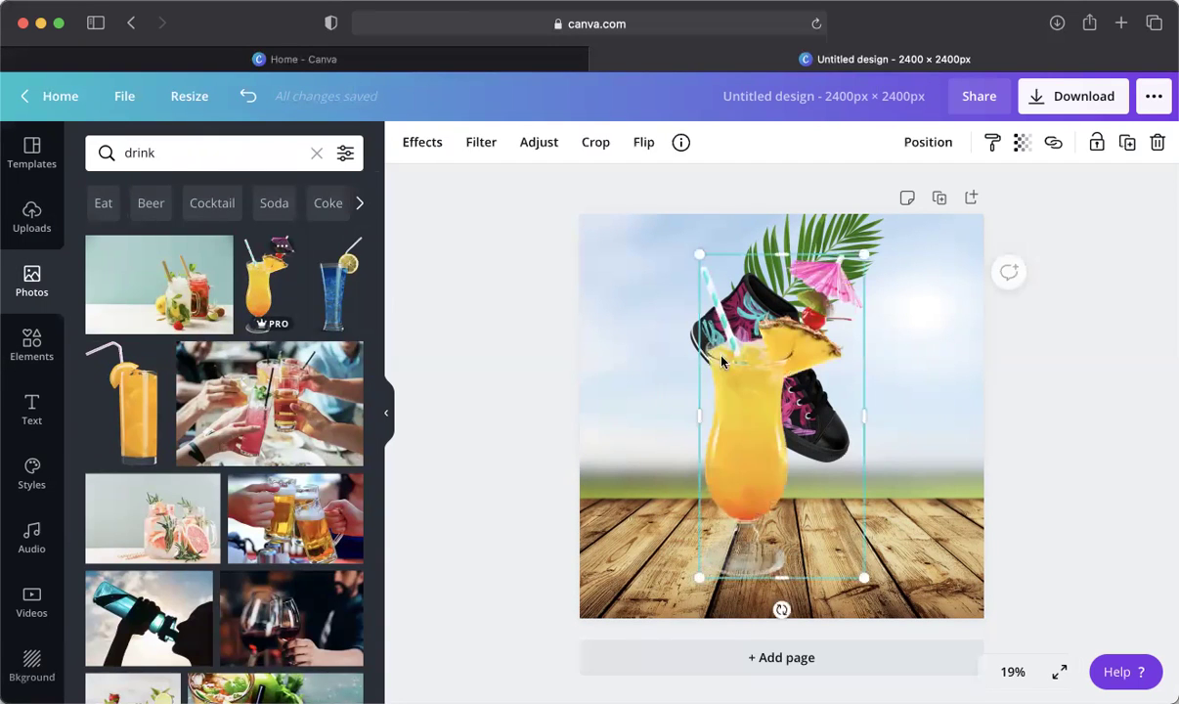
drag(760, 433, 675, 452)
- Move the sneaker to the page's lower-right area, rotate it level and enlarge it so it stands on the planks
drag(845, 475, 868, 496)
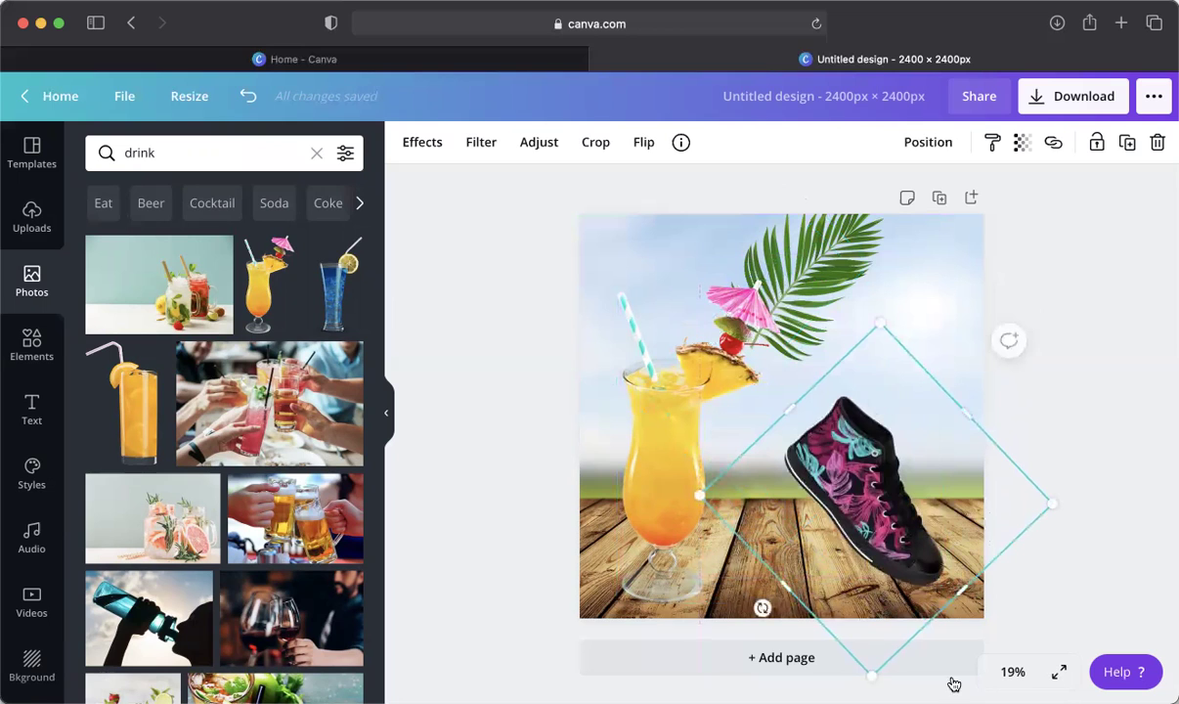
drag(761, 608, 876, 657)
drag(854, 564, 828, 606)
drag(968, 414, 1087, 295)
drag(913, 441, 866, 453)
drag(1030, 299, 993, 337)
drag(915, 453, 925, 490)
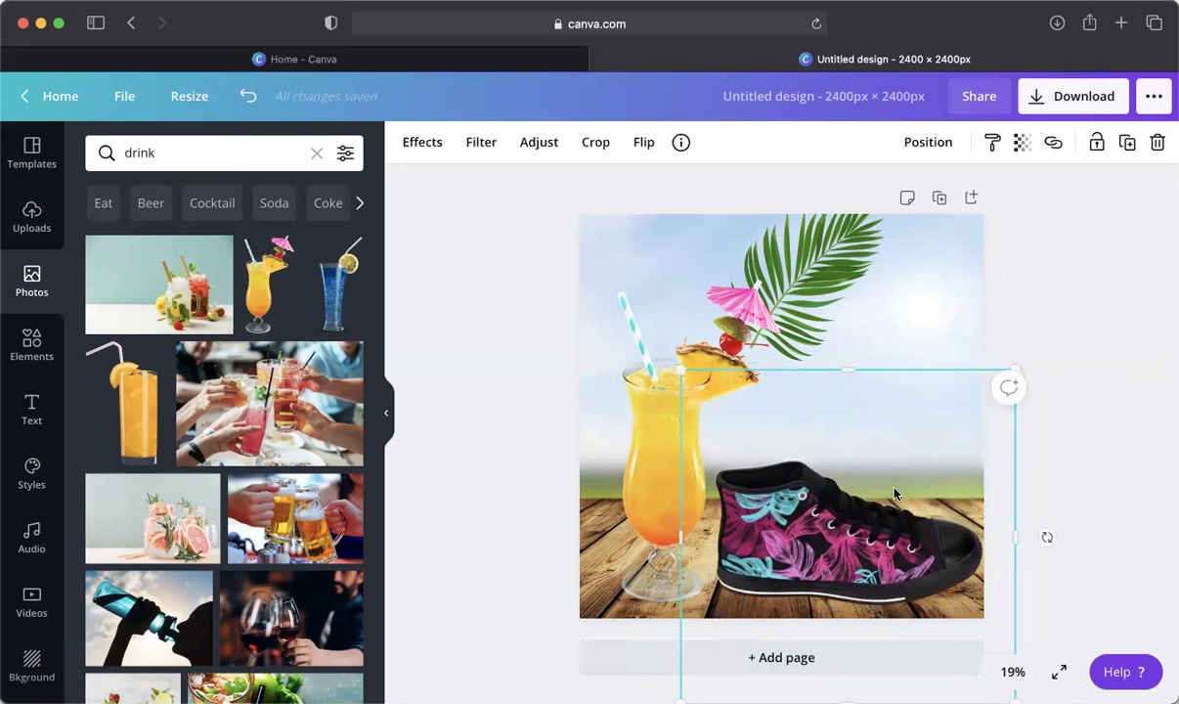
- Shrink the cocktail and stand it in the page's lower-left corner, and place the palm leaf between it and the sneaker
click(648, 518)
drag(616, 280, 658, 361)
drag(652, 449, 636, 416)
drag(632, 460, 631, 483)
drag(784, 264, 683, 491)
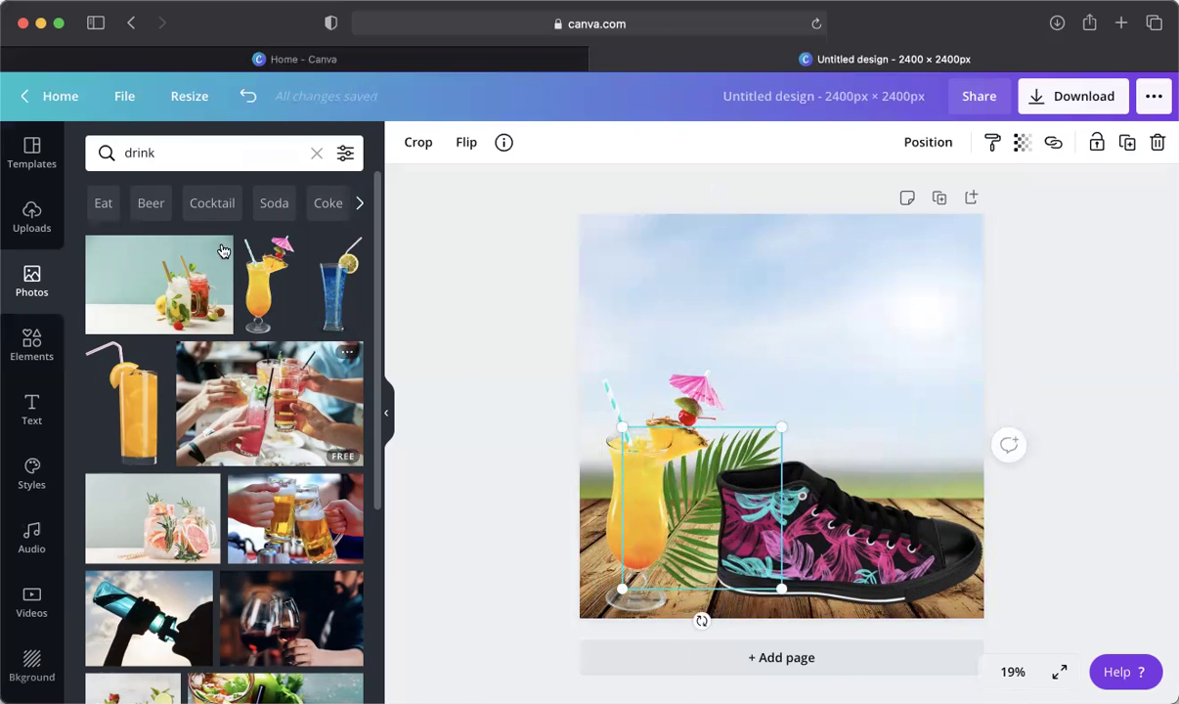
- Remove the palm leaf and search the photos for "fruit"
click(180, 149)
text(frut)
key(Return)
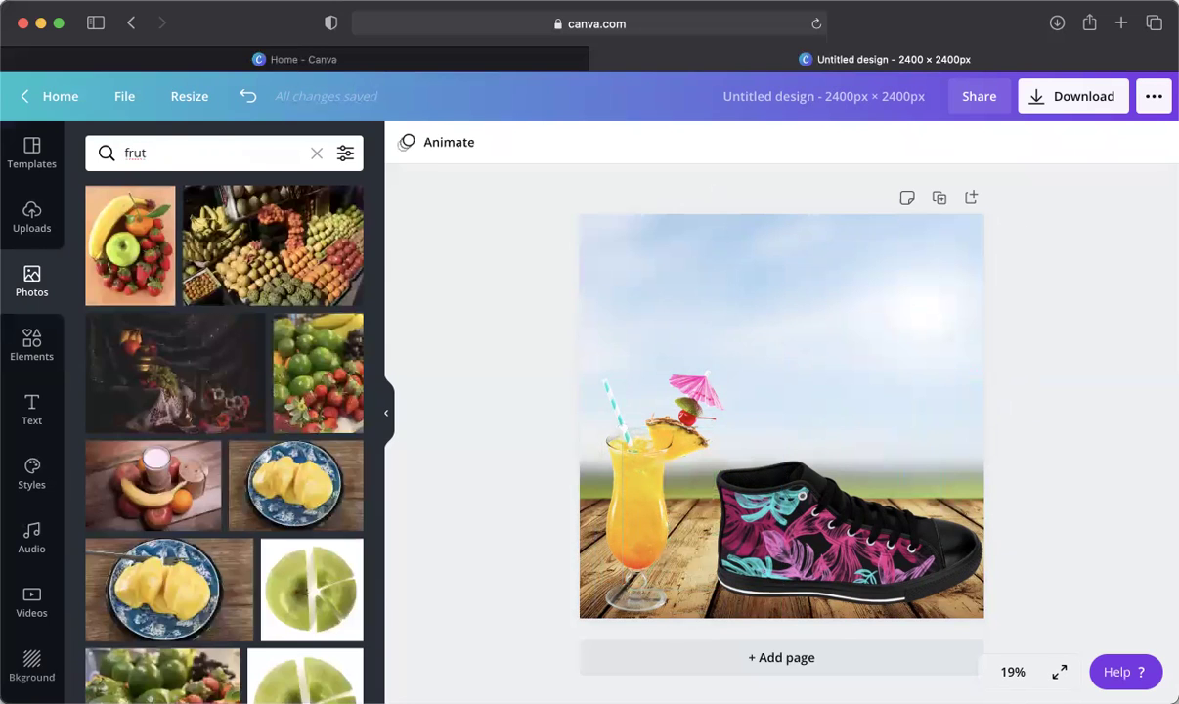
click(212, 148)
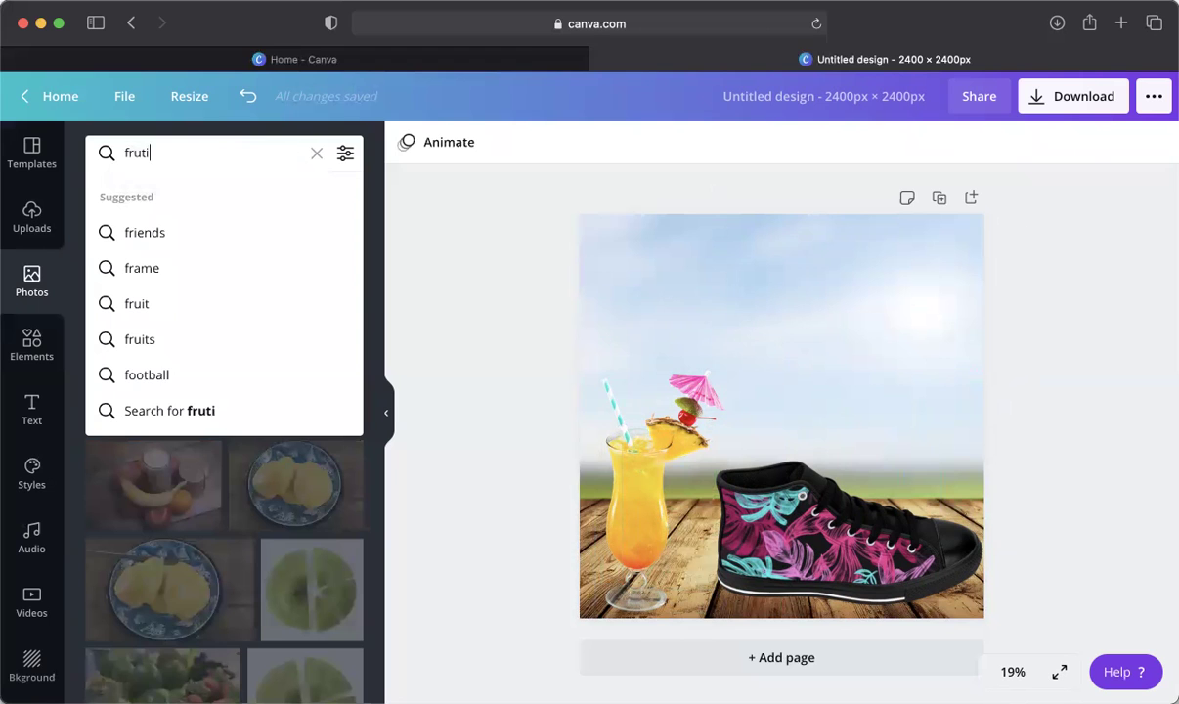
text(fruit)
key(Return)
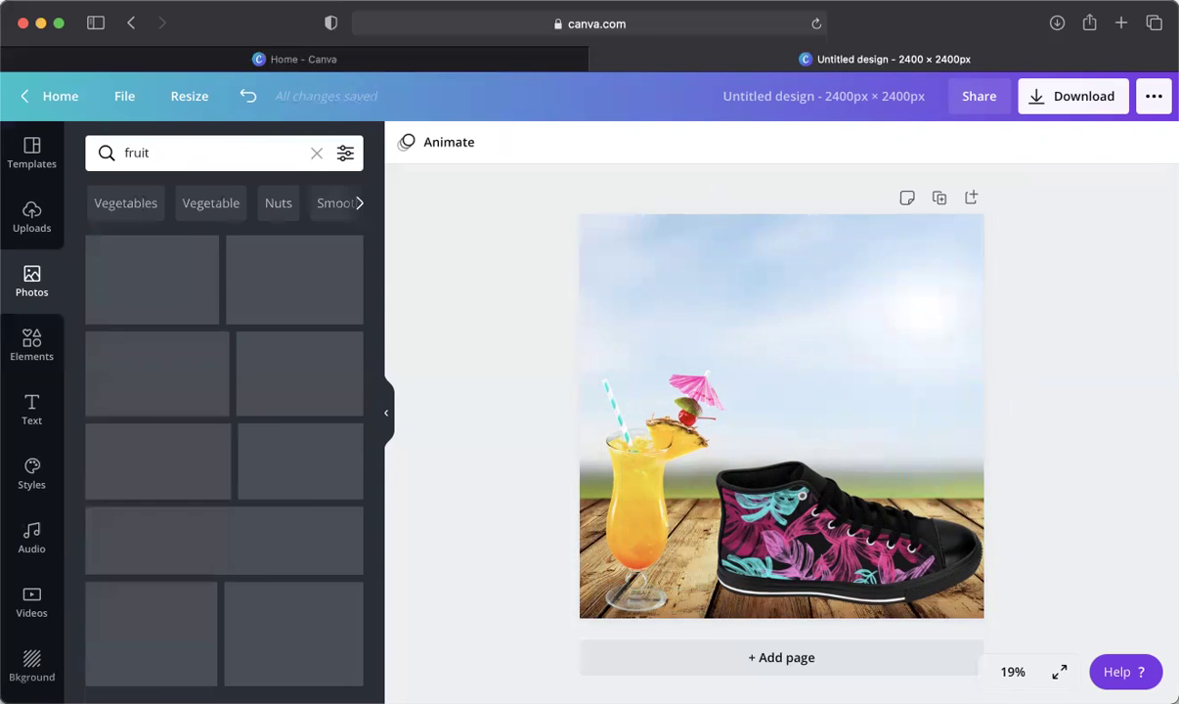
scroll(338, 414, down, 1)
scroll(338, 415, down, 1)
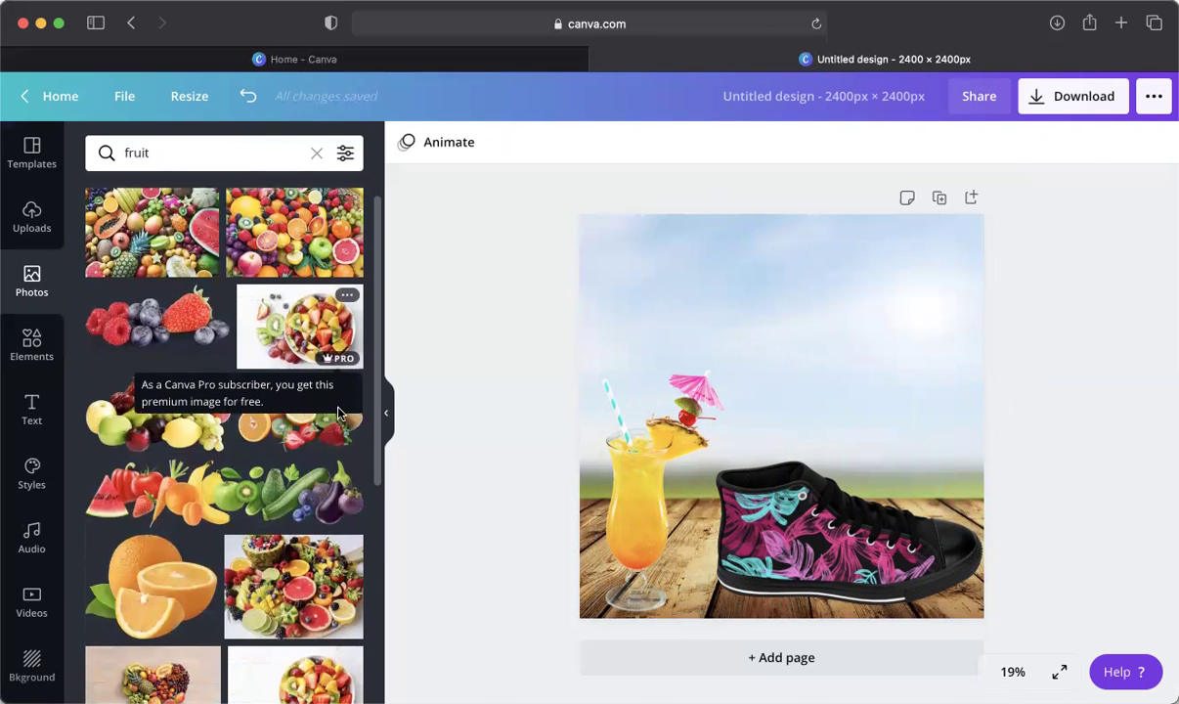
- Add the cutout of raspberries, blueberries and strawberry, shrink it to fit at the cocktail's base, and send it behind the glass
click(155, 323)
drag(782, 408, 765, 587)
drag(842, 550, 752, 604)
mouse_move(677, 584)
mouse_down()
mouse_move(678, 571)
mouse_move(678, 593)
mouse_move(694, 585)
mouse_move(684, 586)
mouse_up()
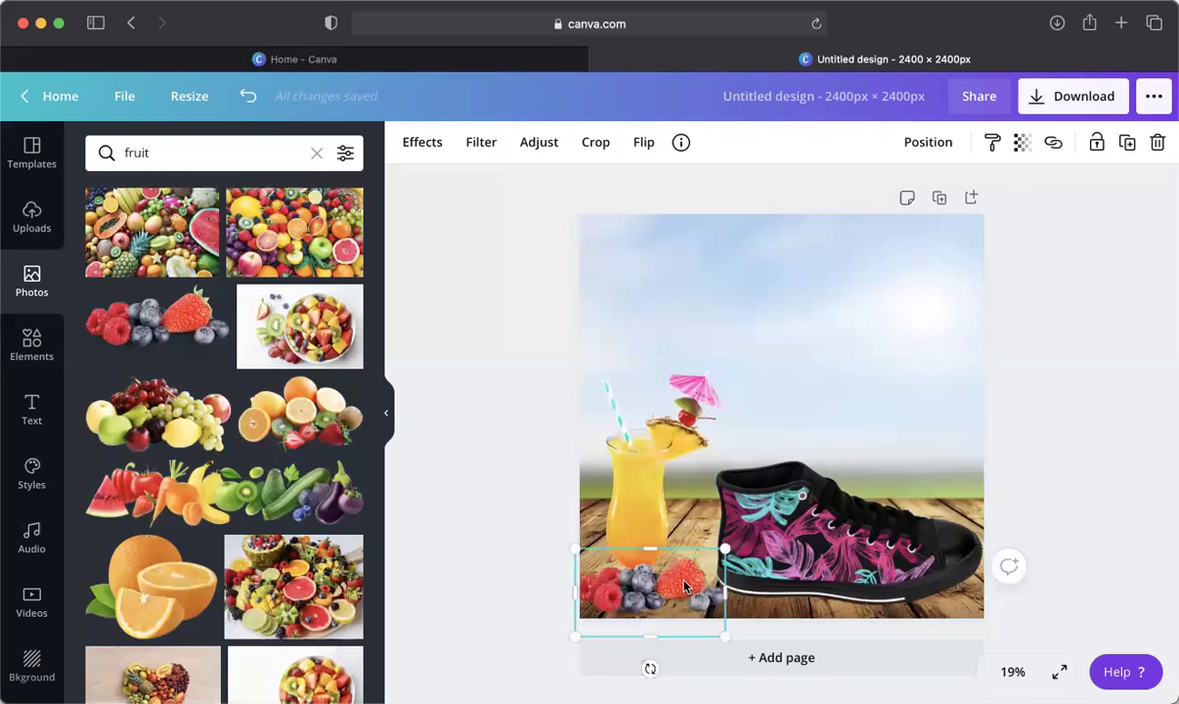
click(927, 145)
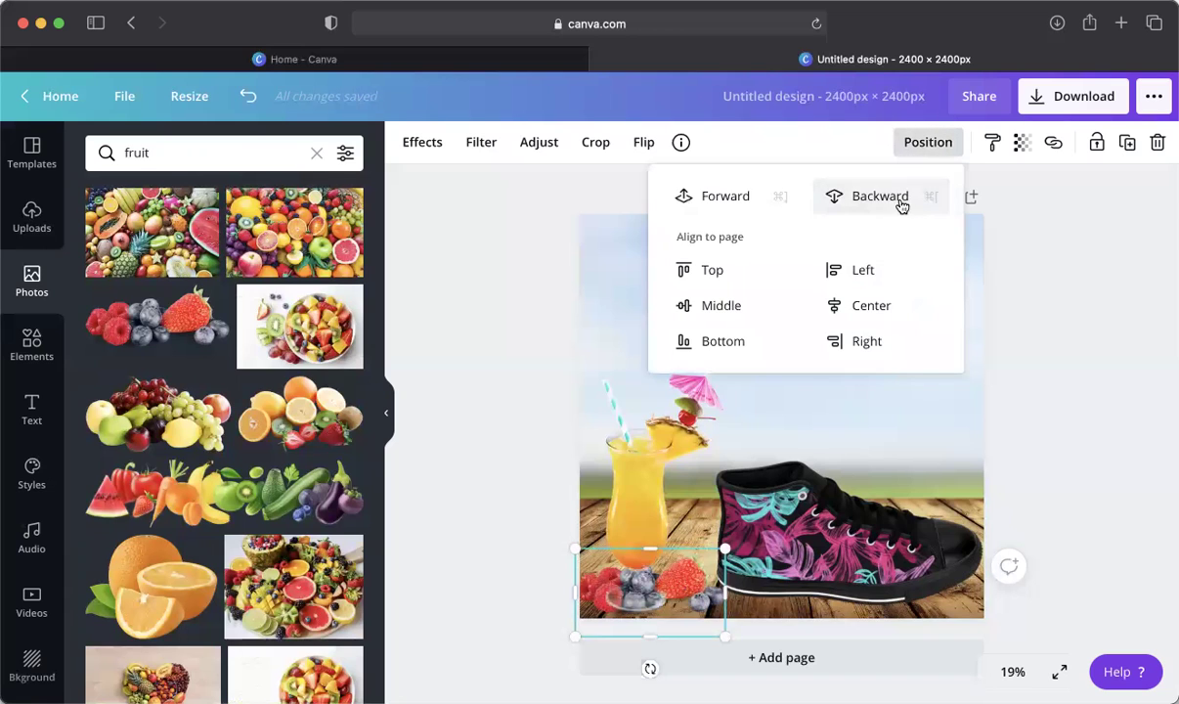
click(486, 521)
- Shift the cocktail over the middle of the berries, then scale both down slightly together in the page's lower-left corner
drag(623, 536, 644, 537)
drag(628, 590, 659, 531)
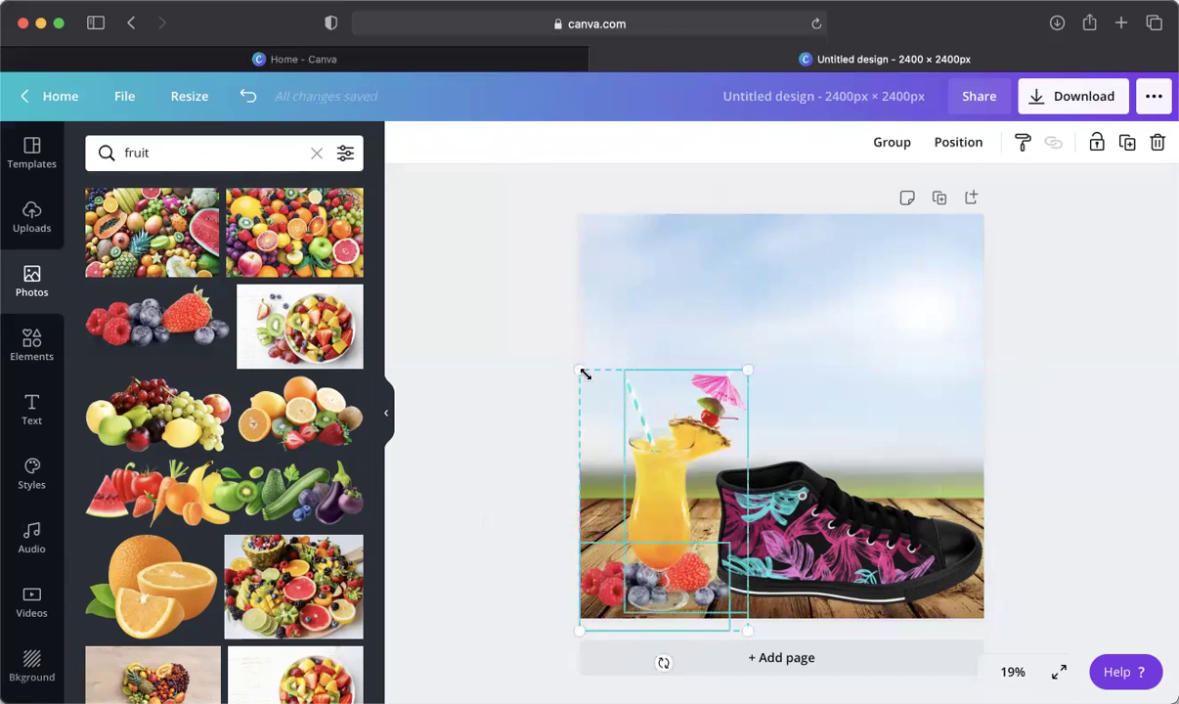
mouse_move(594, 377)
mouse_down()
mouse_move(631, 389)
mouse_move(581, 384)
mouse_up()
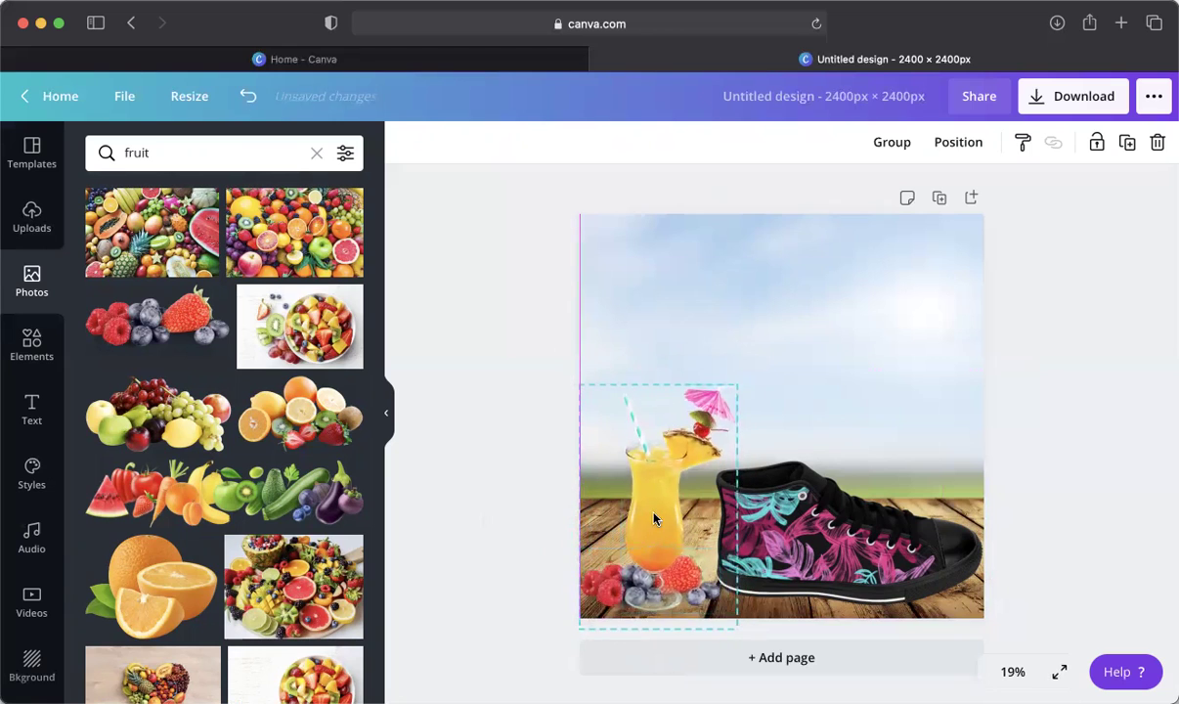
click(527, 517)
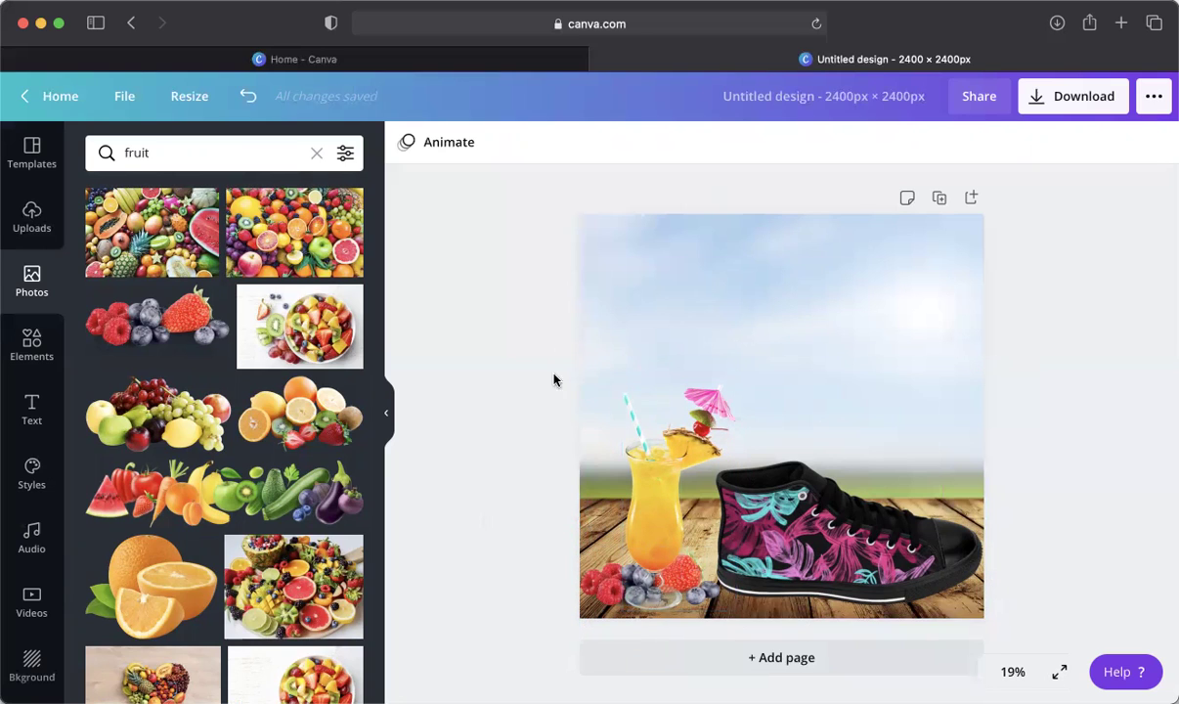
- Raise the sneaker above the planks and tilt it so its toe points down to the right
click(727, 460)
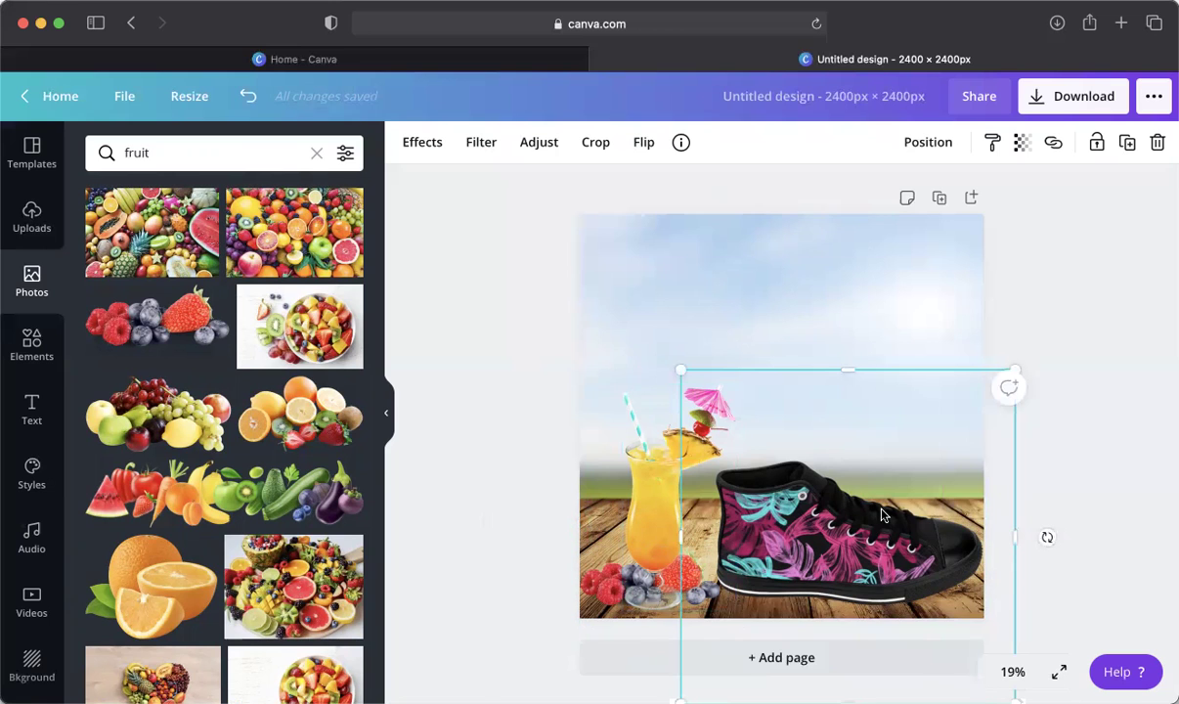
right_click(877, 479)
key(super+z)
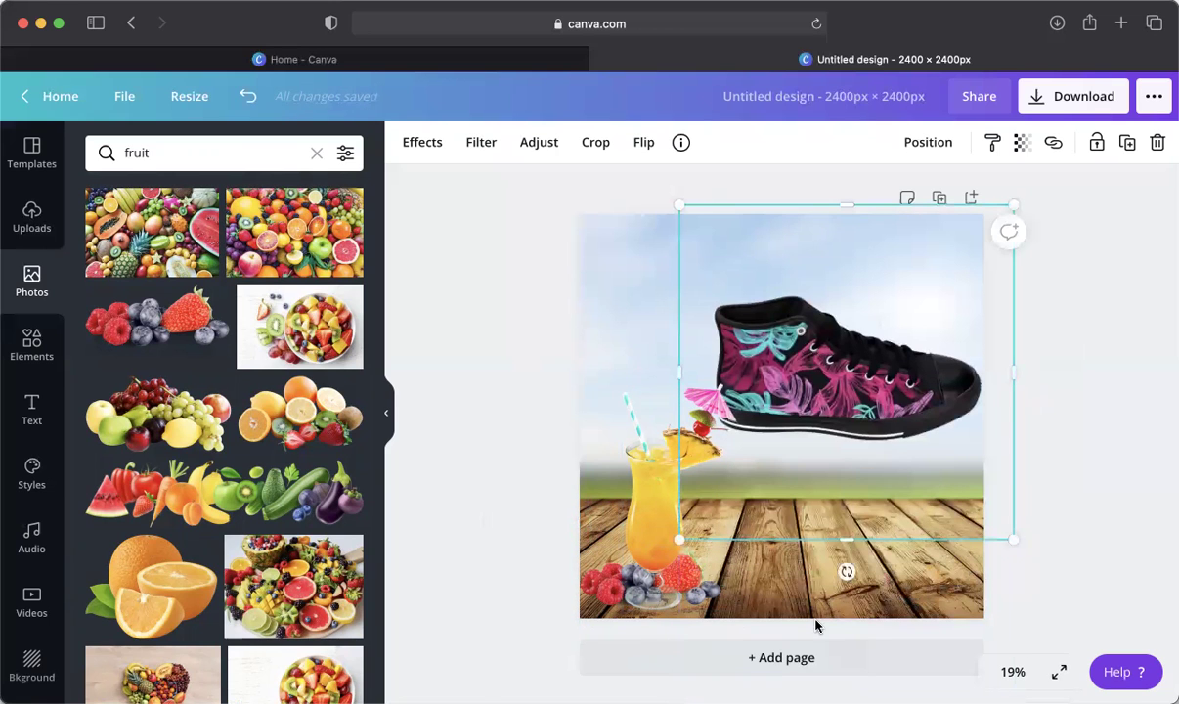
drag(746, 571, 690, 498)
drag(727, 261, 756, 283)
- Enlarge the cocktail and berries together so they fill the full height of the page's left side
drag(467, 412, 601, 563)
drag(833, 272, 936, 224)
drag(731, 389, 658, 417)
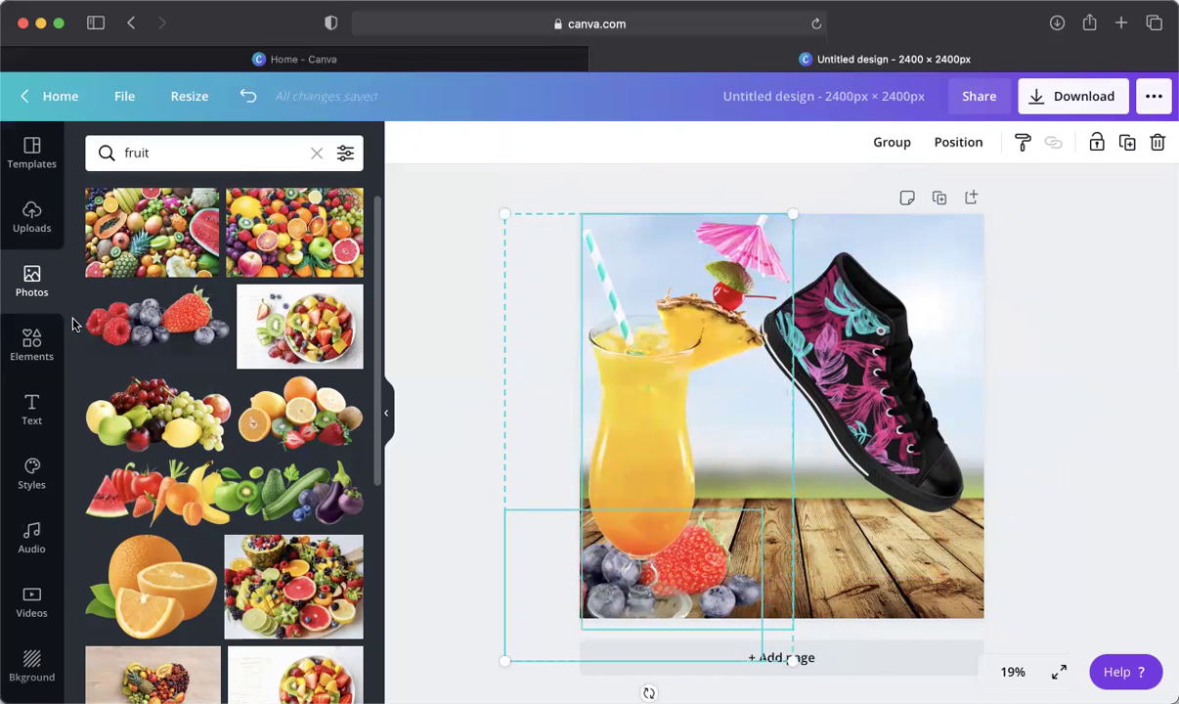
- Add the outlined "BE BRAVE" text style to the page between the cocktail and the sneaker
click(32, 411)
scroll(244, 523, down, 5)
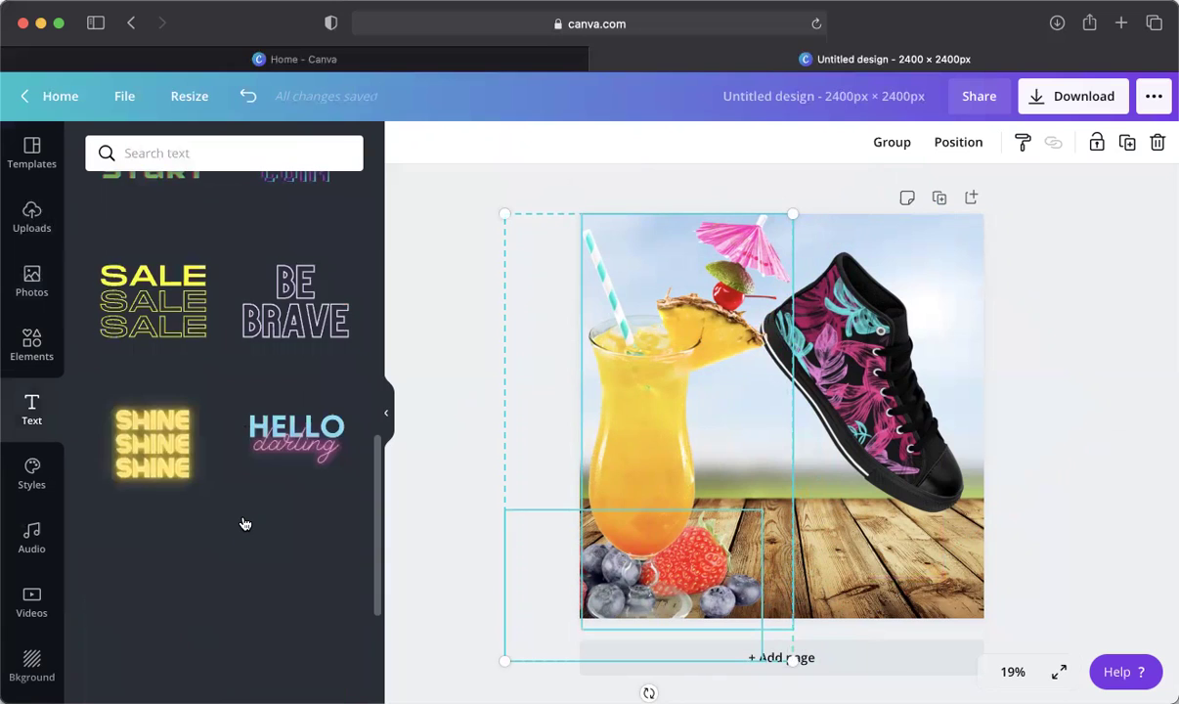
drag(289, 342, 827, 463)
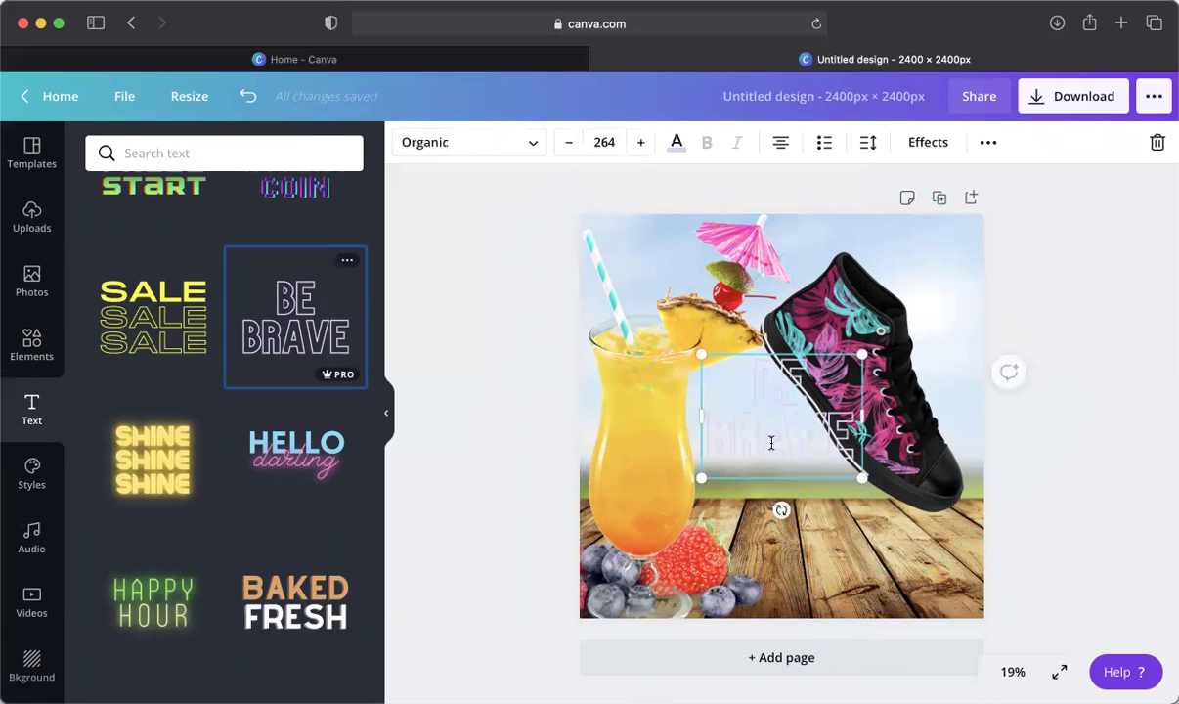
- Replace "BE" with "TROPICAL" and widen the text box so the word fits on one line
double_click(757, 379)
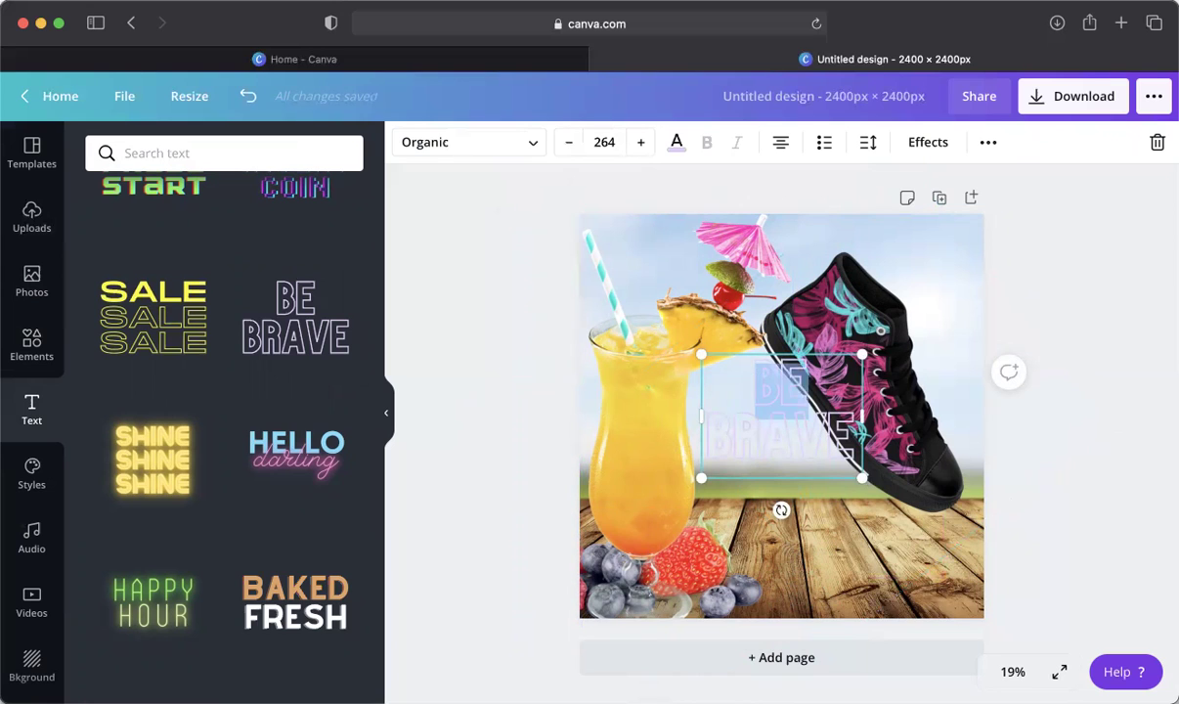
text(TRU)
text(P)
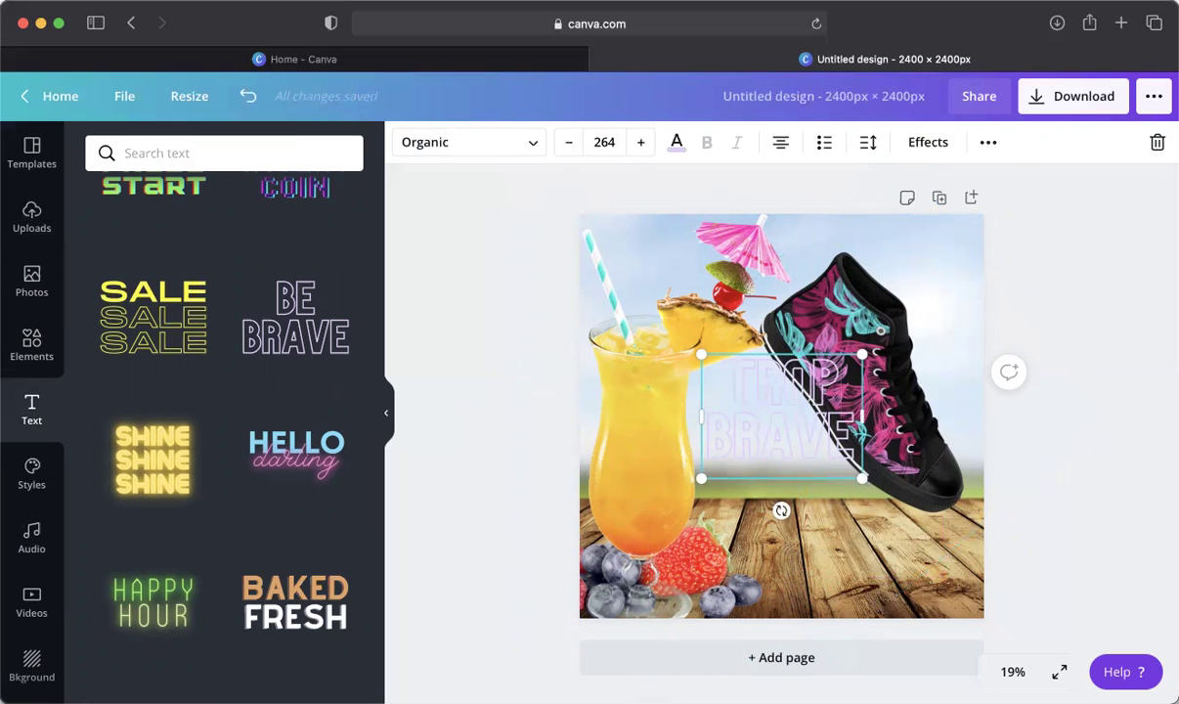
text(ICAL)
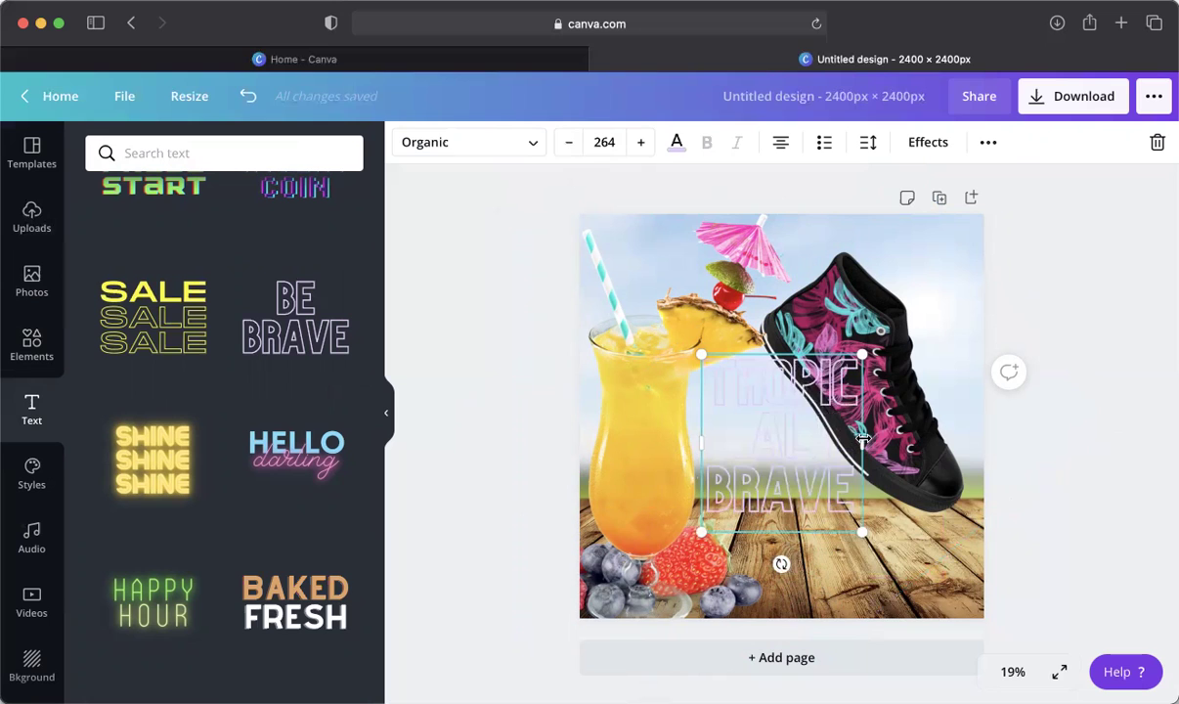
drag(958, 437, 1036, 430)
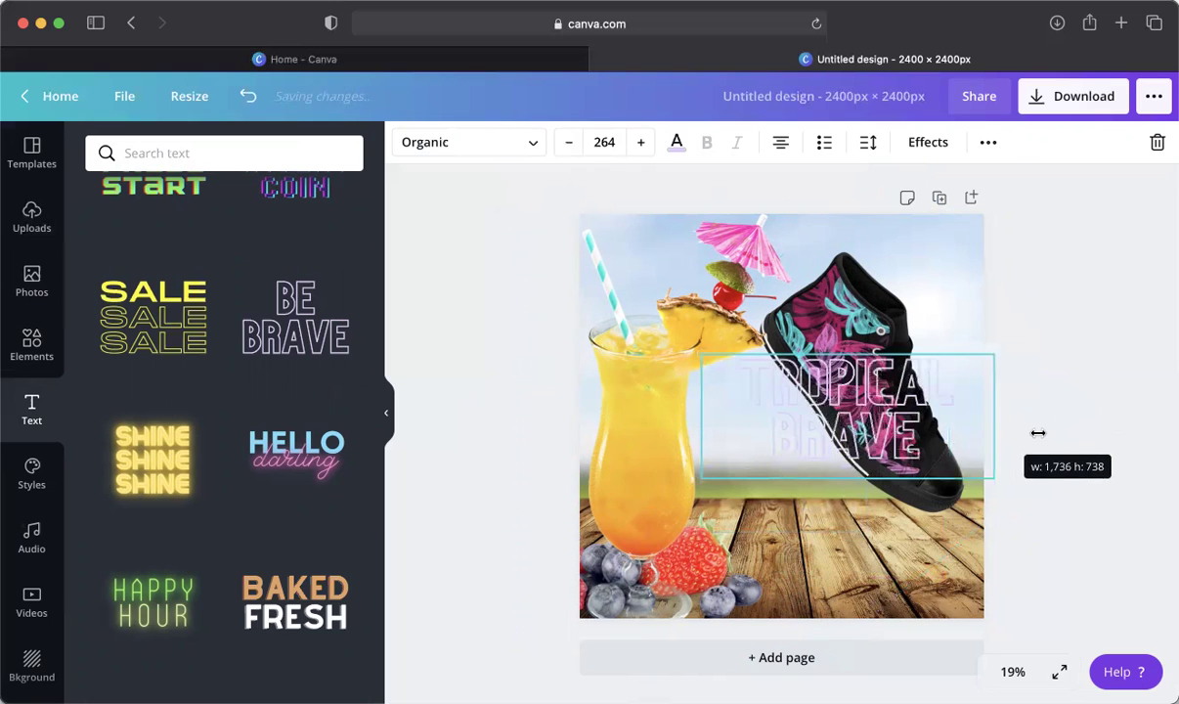
- Replace the text's second line, "BRAVE", with "NEON DRIP"
double_click(875, 392)
double_click(853, 448)
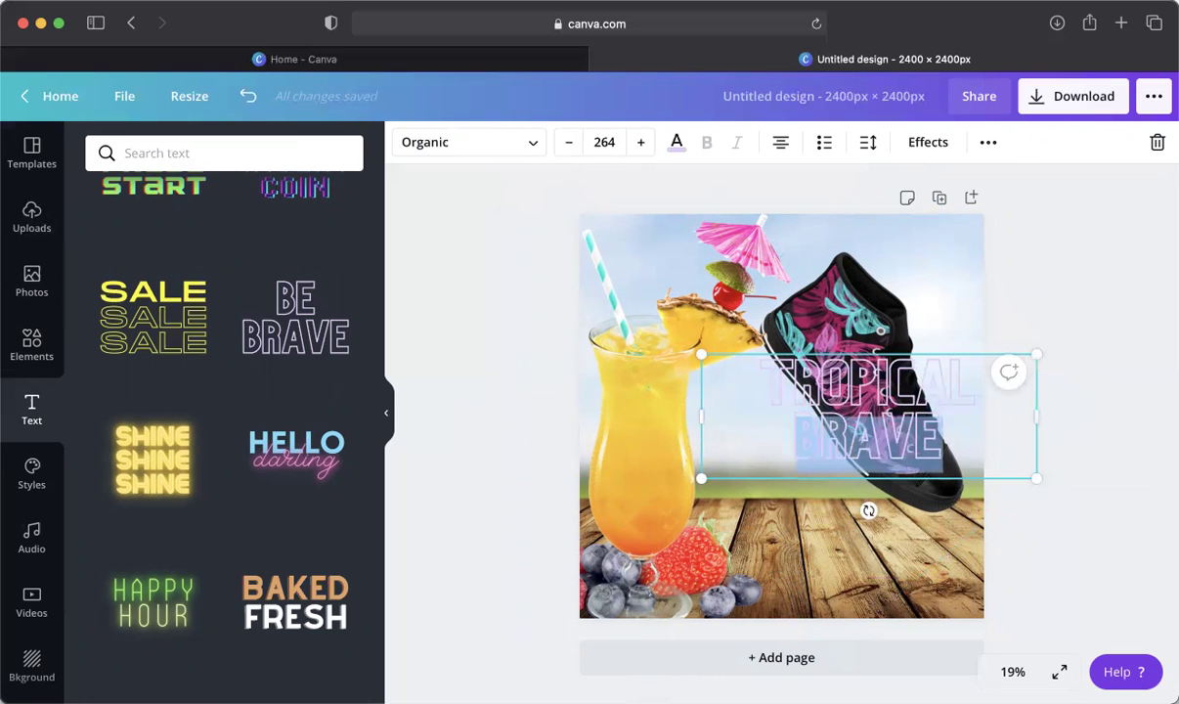
text(NEON DRI)
double_click(853, 448)
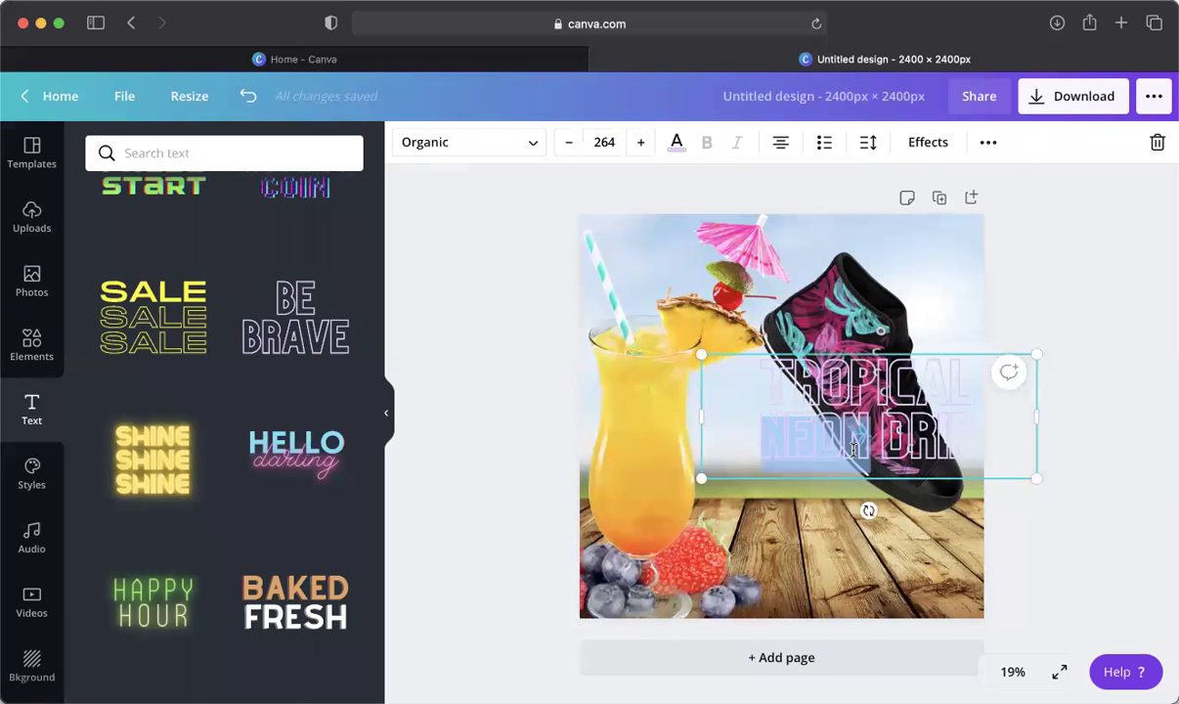
key(shift+Right)
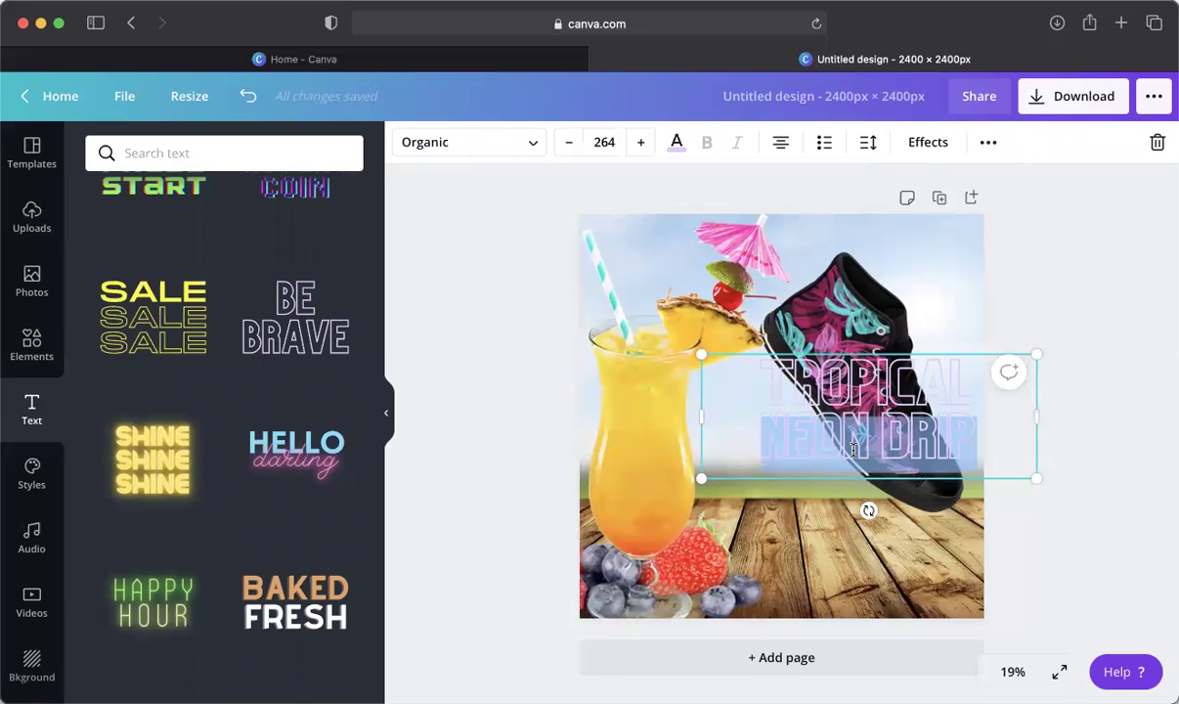
- Try the Splice effect on the text, then apply the Curve effect with a curve value of 100
click(927, 144)
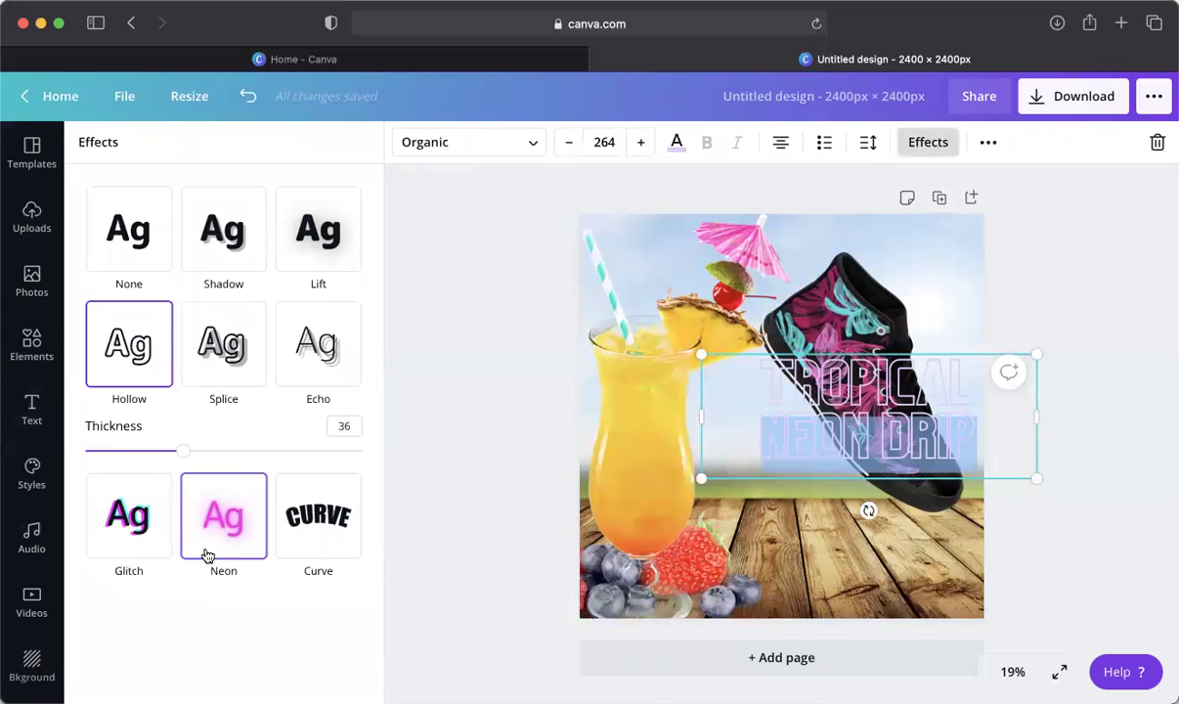
click(234, 383)
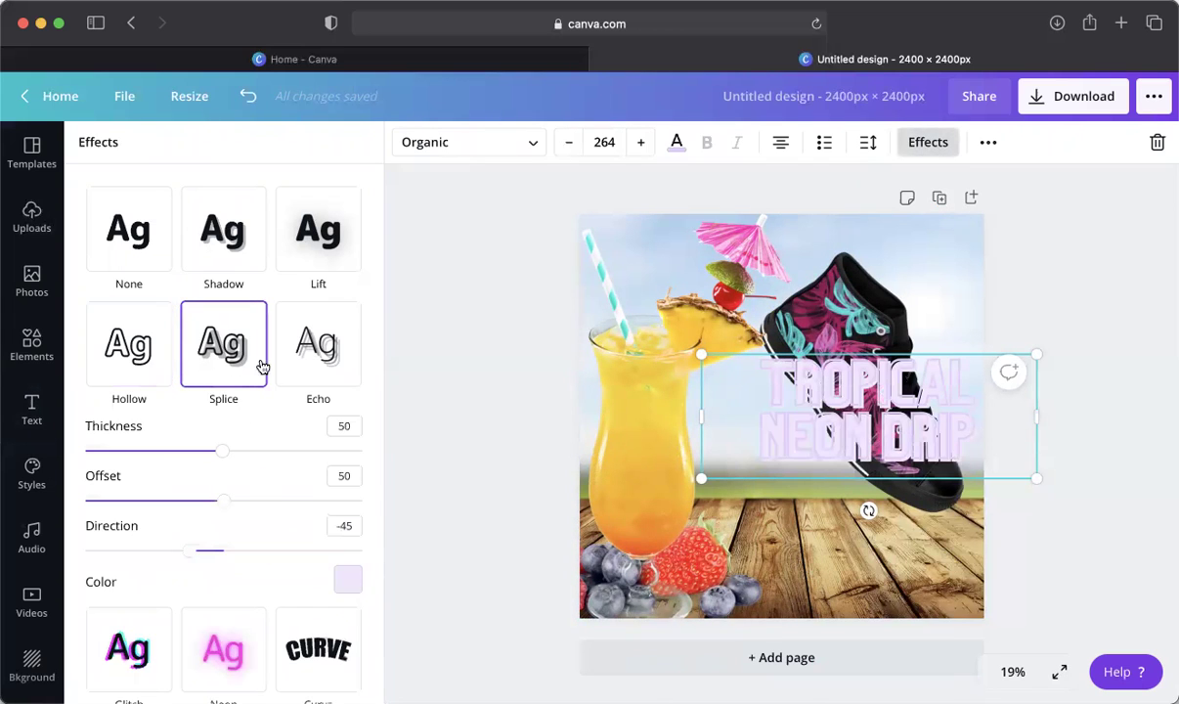
click(289, 638)
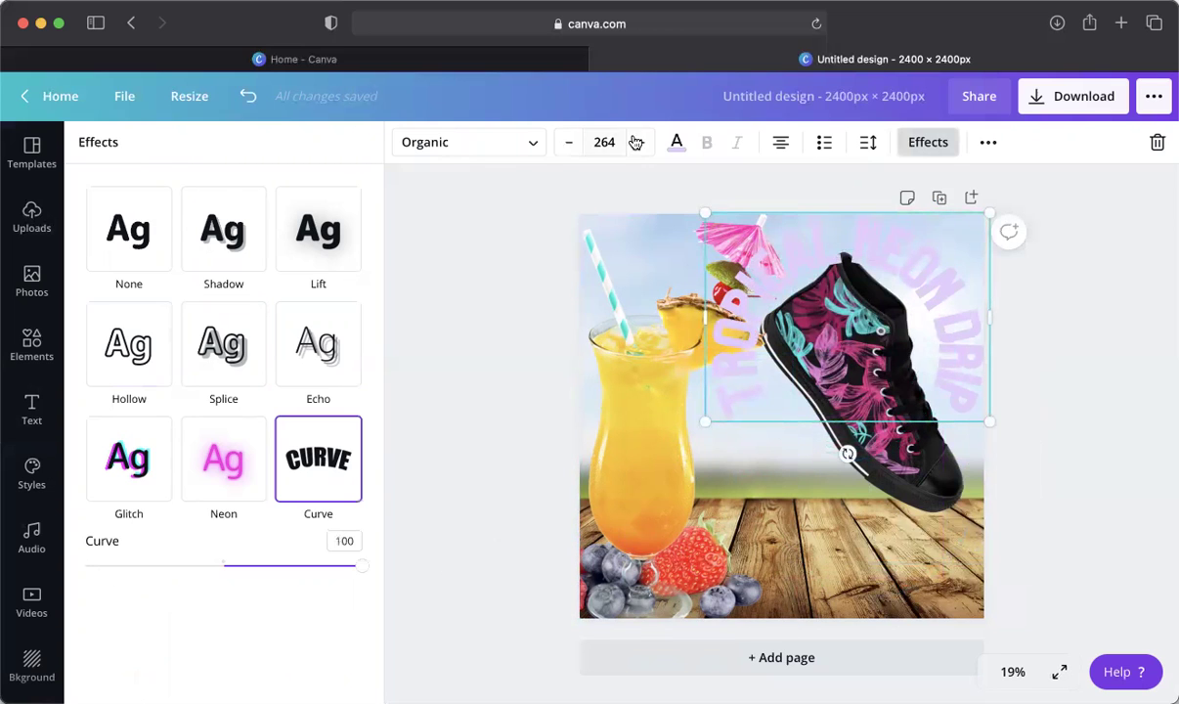
- Recolor the curved text with the red taken from the berry photo's colors
click(674, 141)
scroll(317, 528, down, 3)
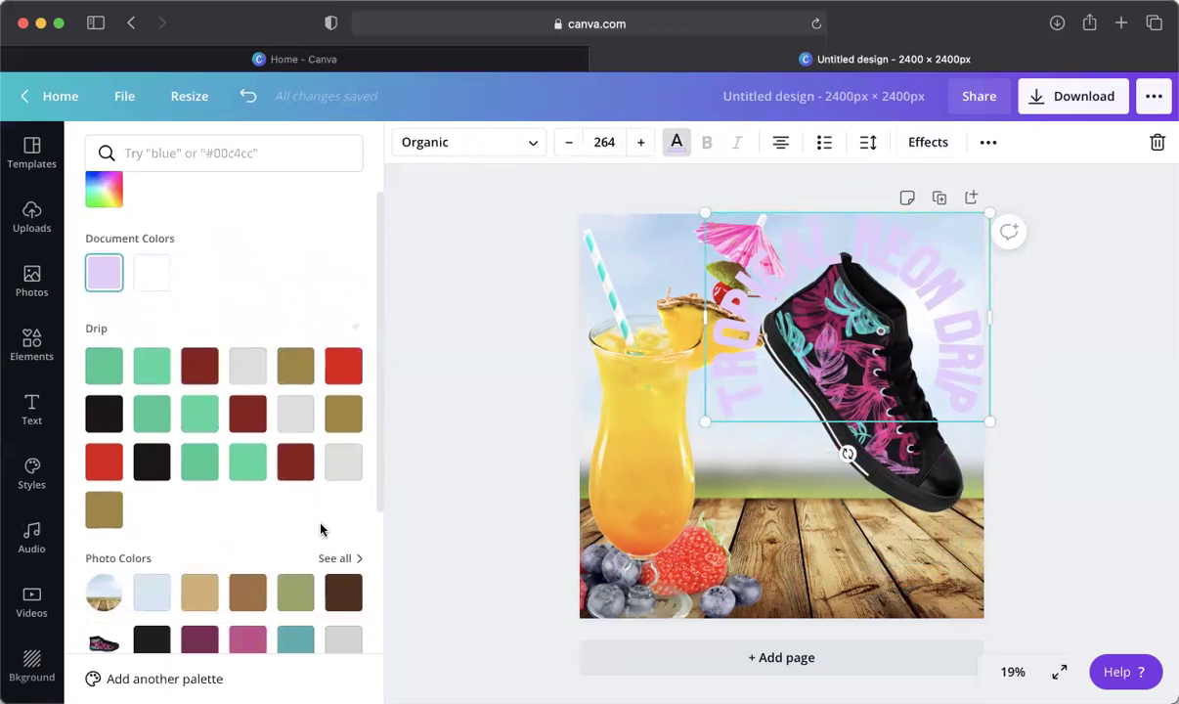
click(195, 564)
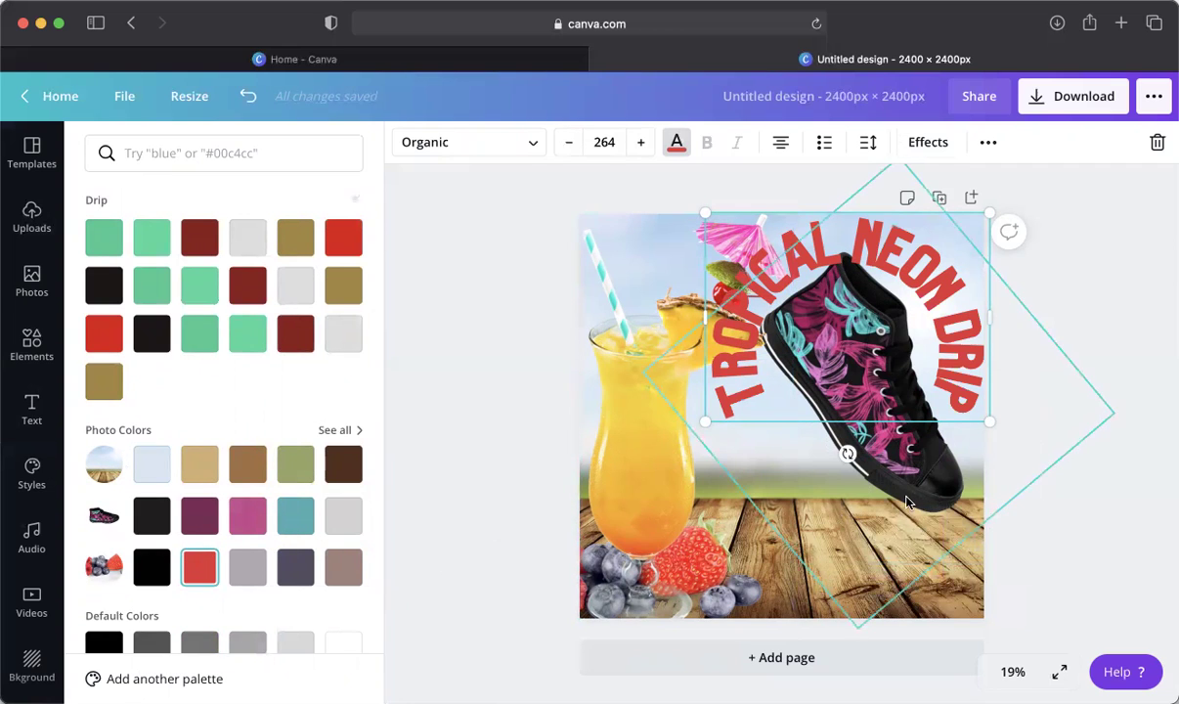
- Lower the sneaker onto the planks and move the curved text down so it arches over the shoe
drag(903, 486, 918, 545)
click(902, 323)
drag(902, 324, 902, 368)
- Shrink the cocktail slightly and move it partly off the page's left edge, clear of the curved text
click(591, 345)
drag(783, 205, 764, 225)
drag(658, 402, 627, 403)
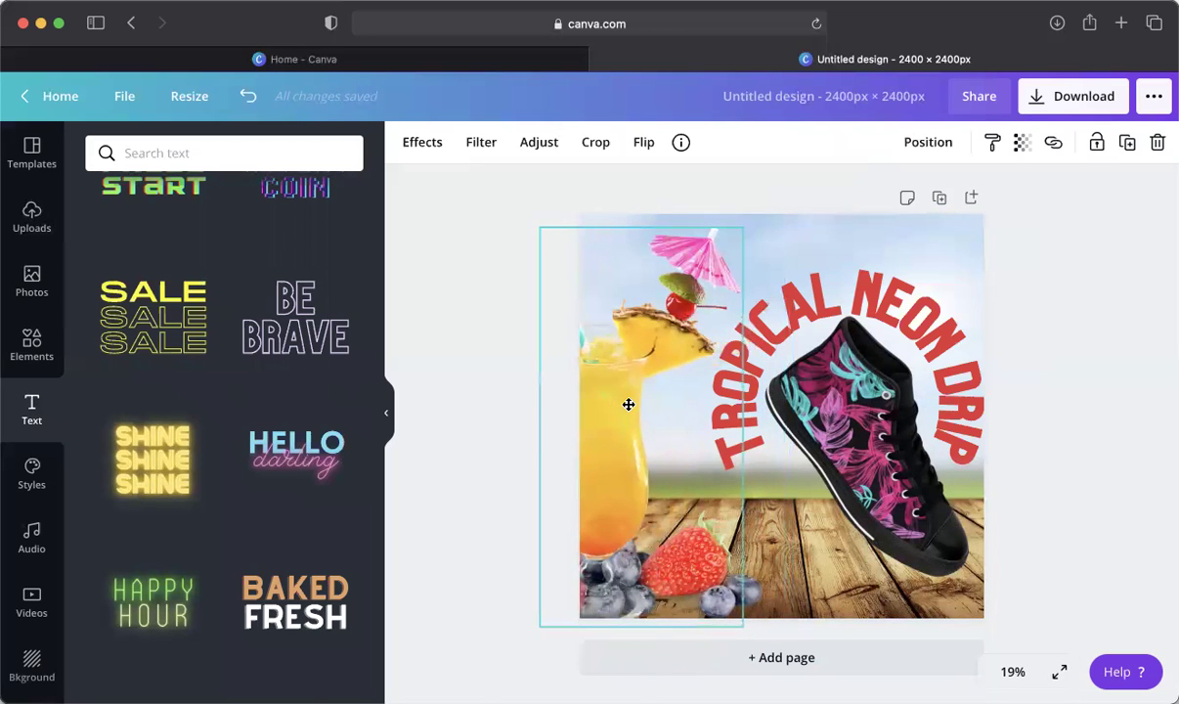
- Enlarge the berries slightly at the base of the cocktail
click(784, 628)
click(706, 553)
drag(739, 539, 782, 497)
drag(735, 568, 775, 484)
click(725, 518)
- Try enlarging the berries across the planks behind the sneaker and shifting them left, and undo these changes
drag(791, 439, 841, 403)
drag(757, 470, 944, 573)
click(930, 145)
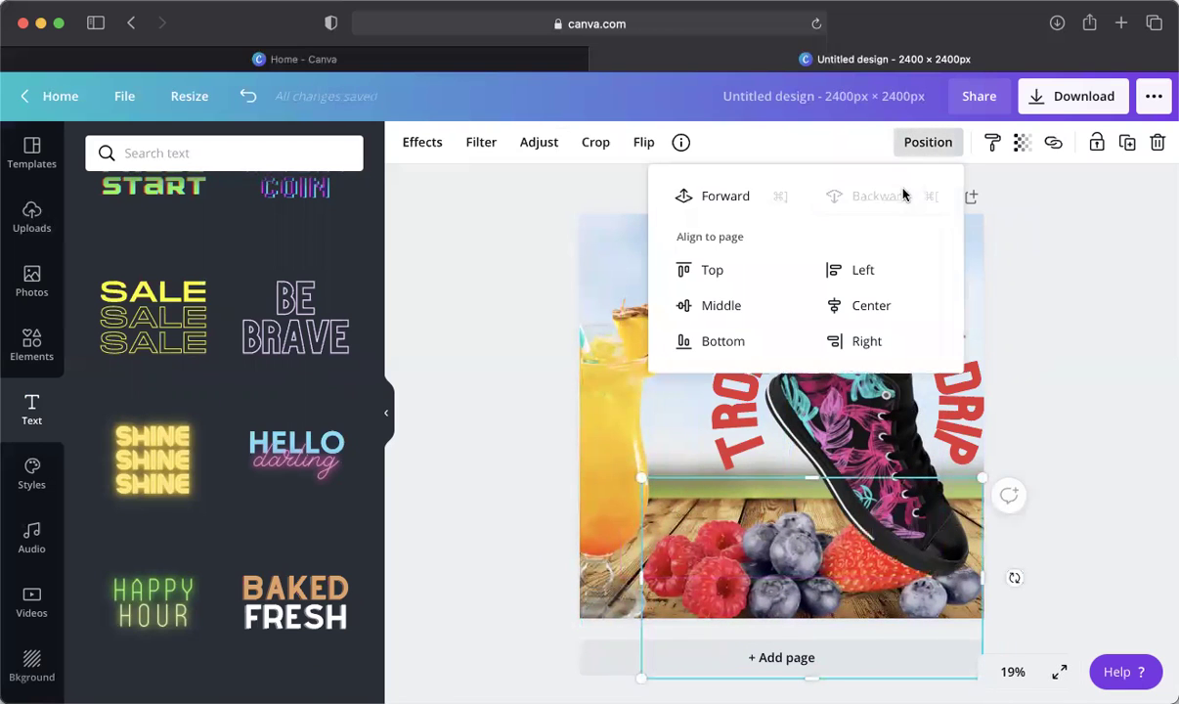
click(1055, 376)
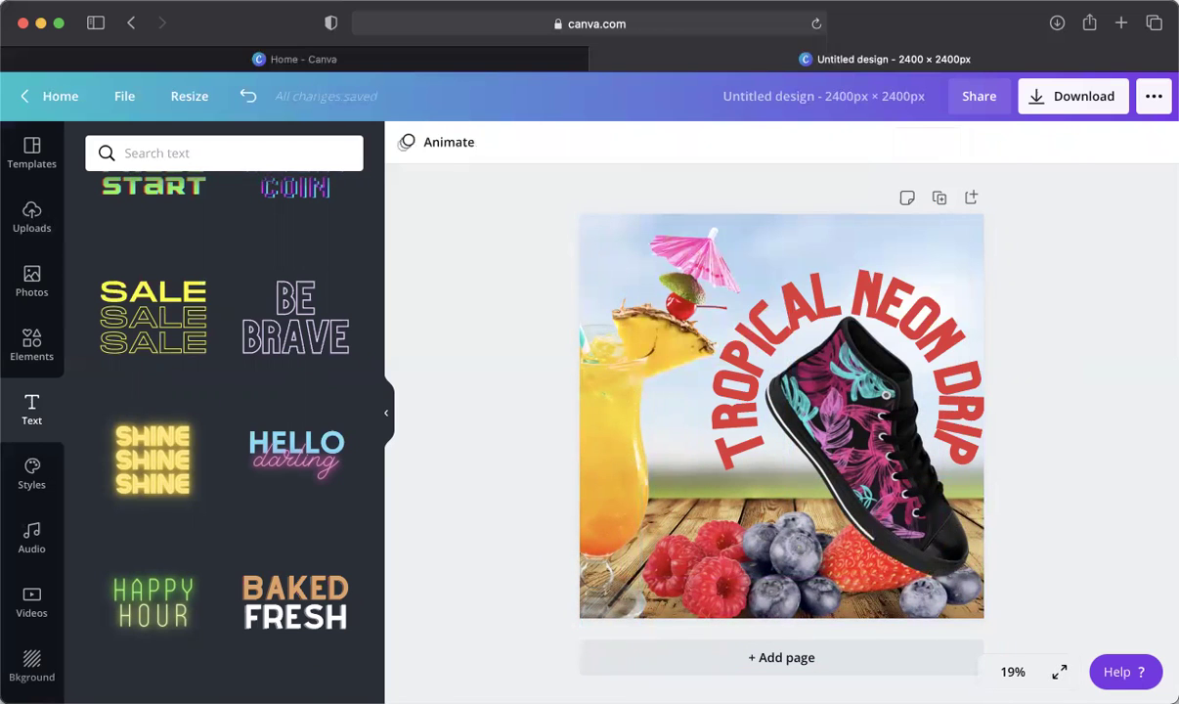
drag(706, 552, 666, 590)
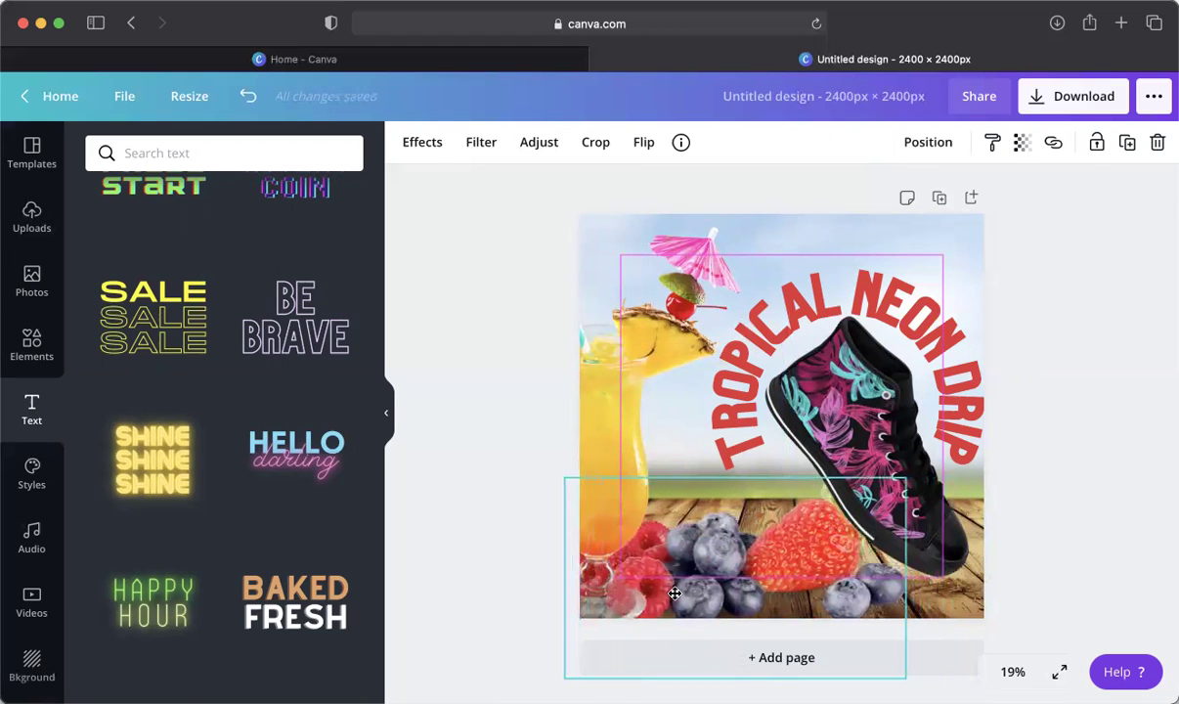
key(super+z)
key(super+z)
key(super+z)
key(super+z)
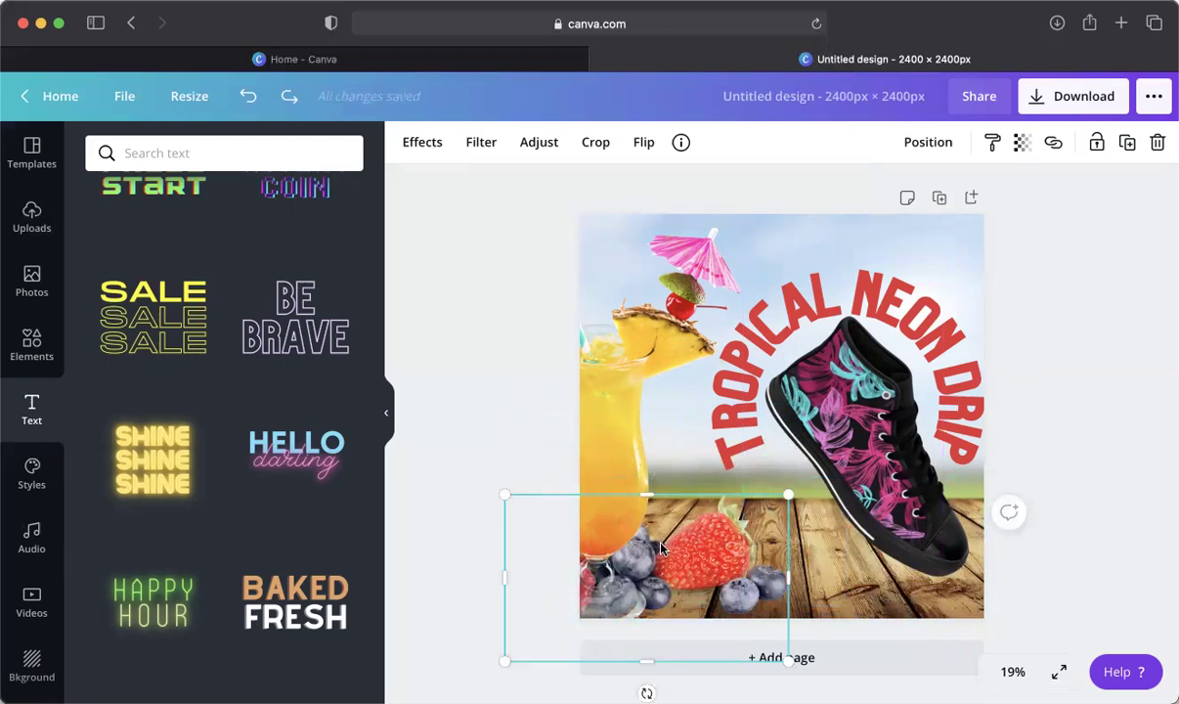
- Move the berries left so the strawberry sits beside the cocktail's base and the raspberries fall off the page
drag(766, 553, 694, 553)
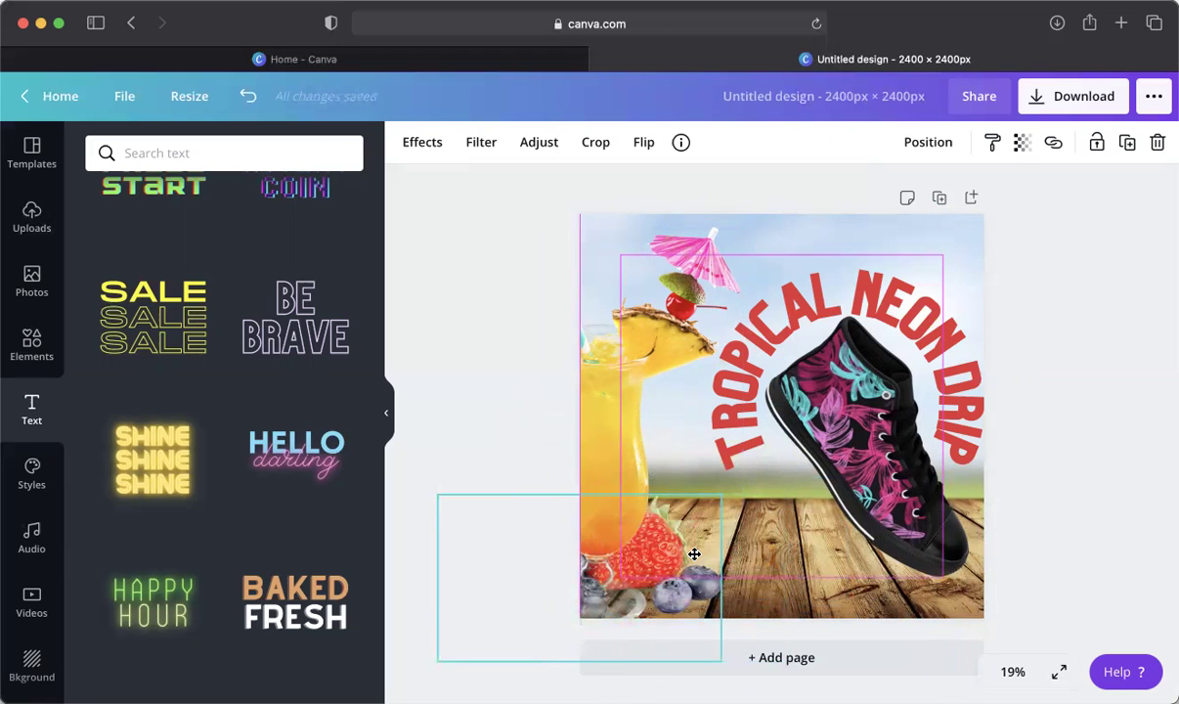
click(531, 295)
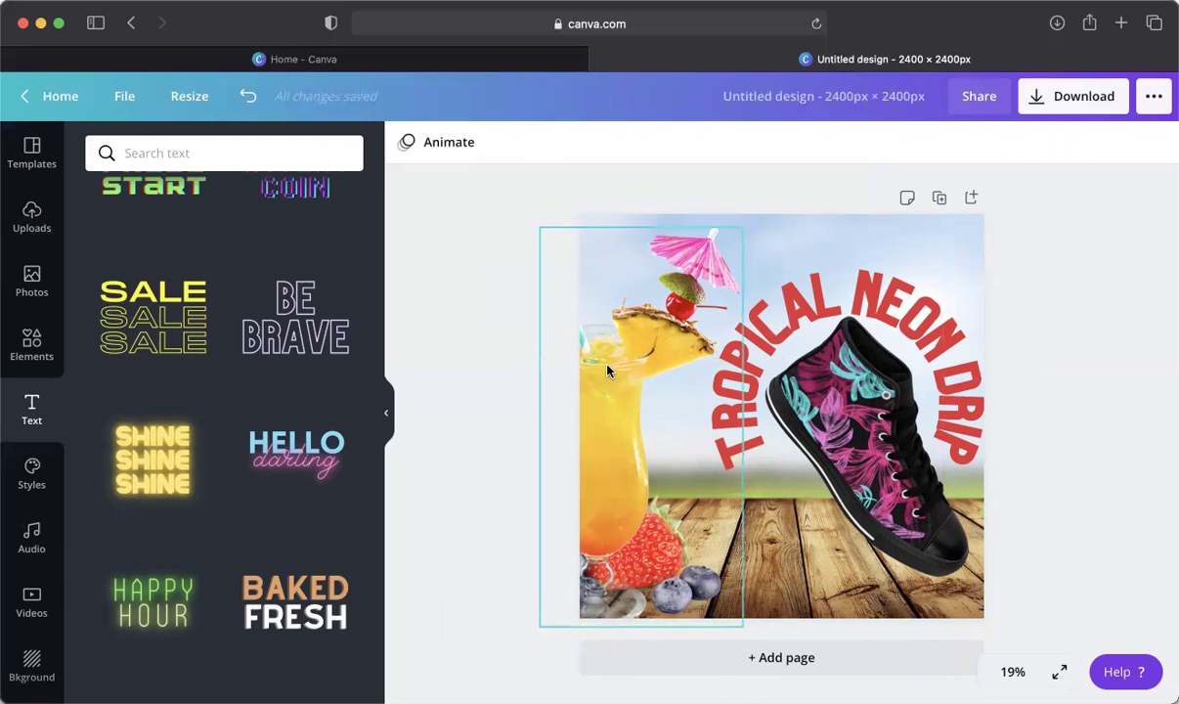
- Try the Shadow effect on the "TROPICAL NEON DRIP" text and restore its Curve effect
click(808, 278)
click(807, 278)
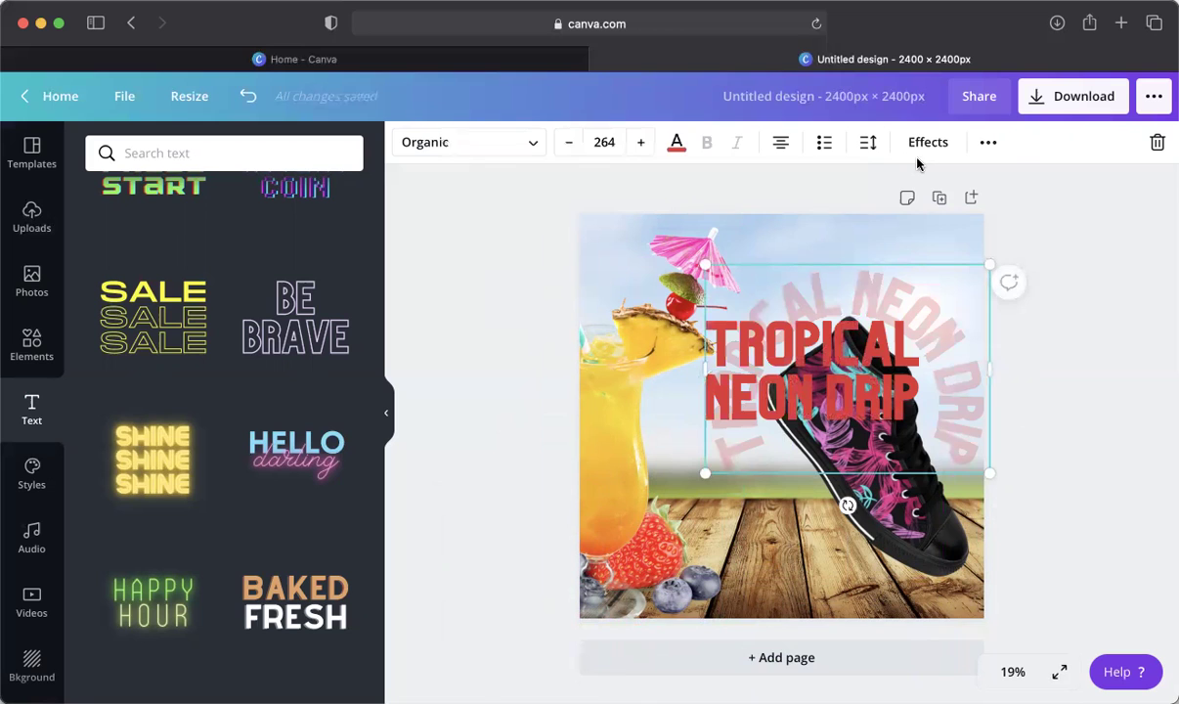
click(1095, 325)
click(892, 270)
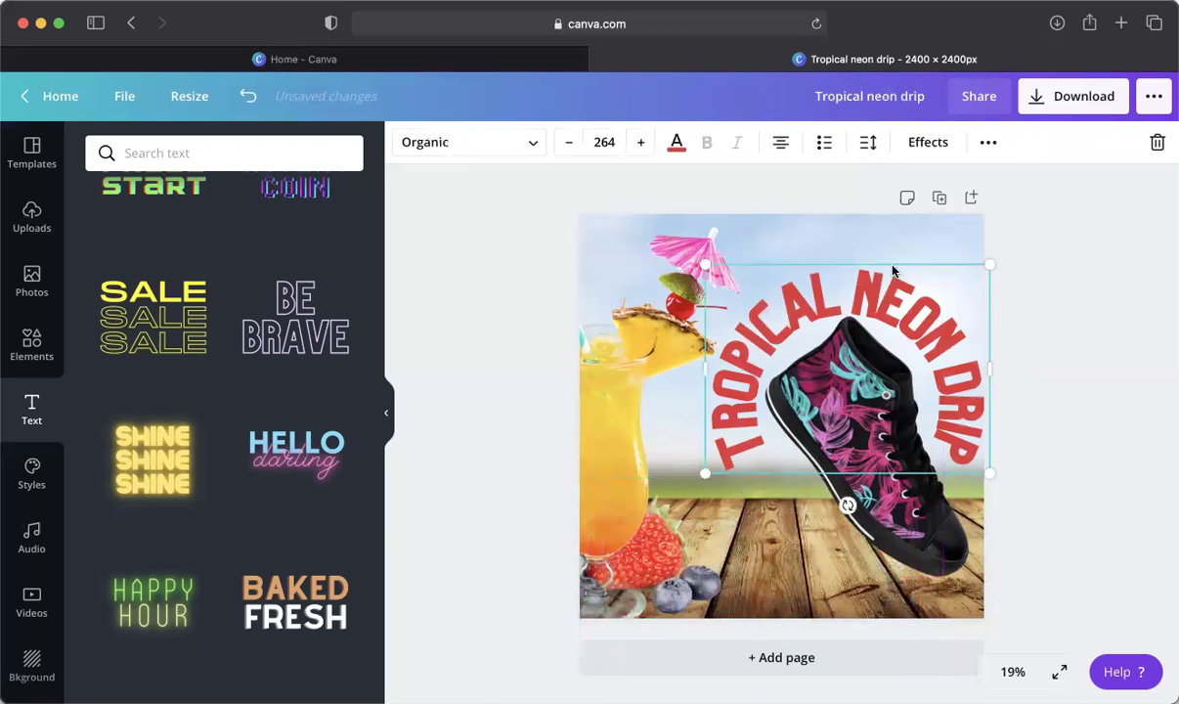
click(923, 145)
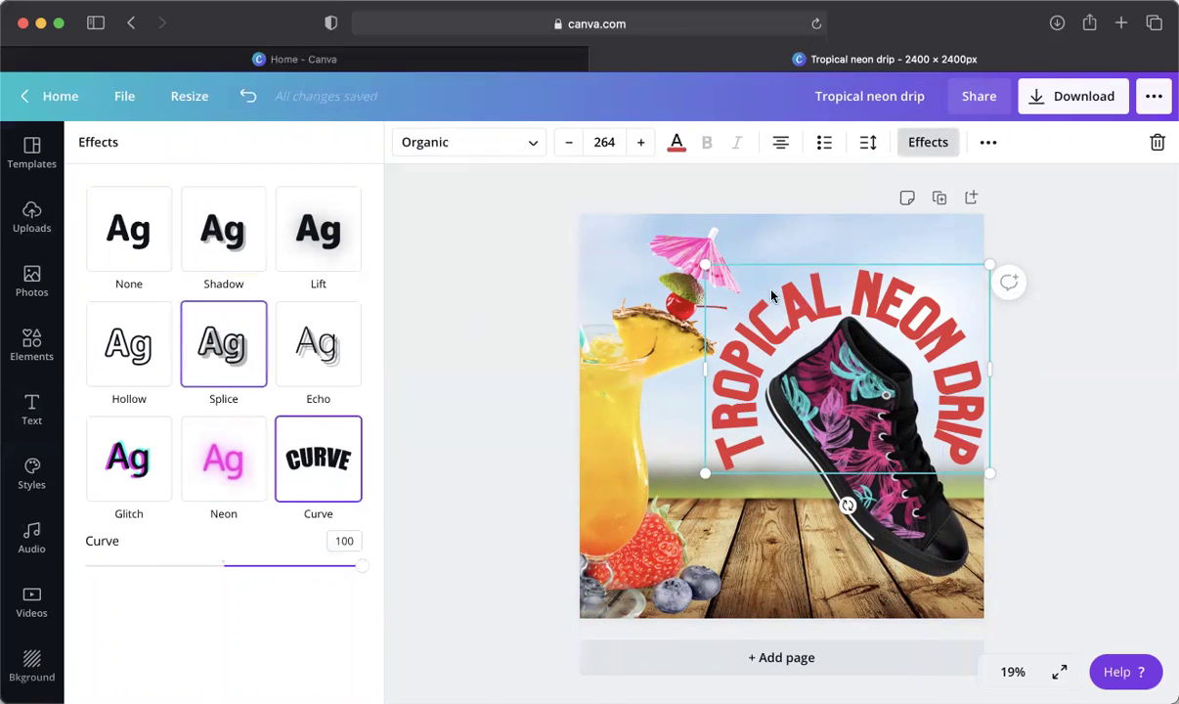
click(914, 303)
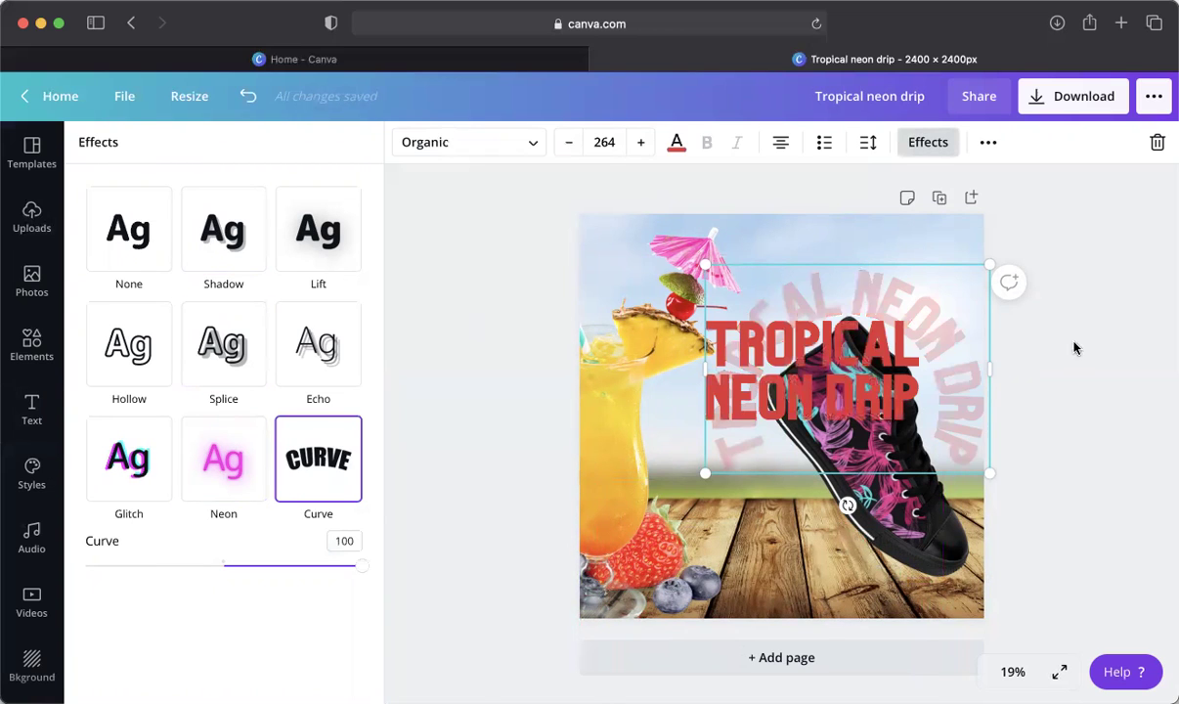
click(242, 230)
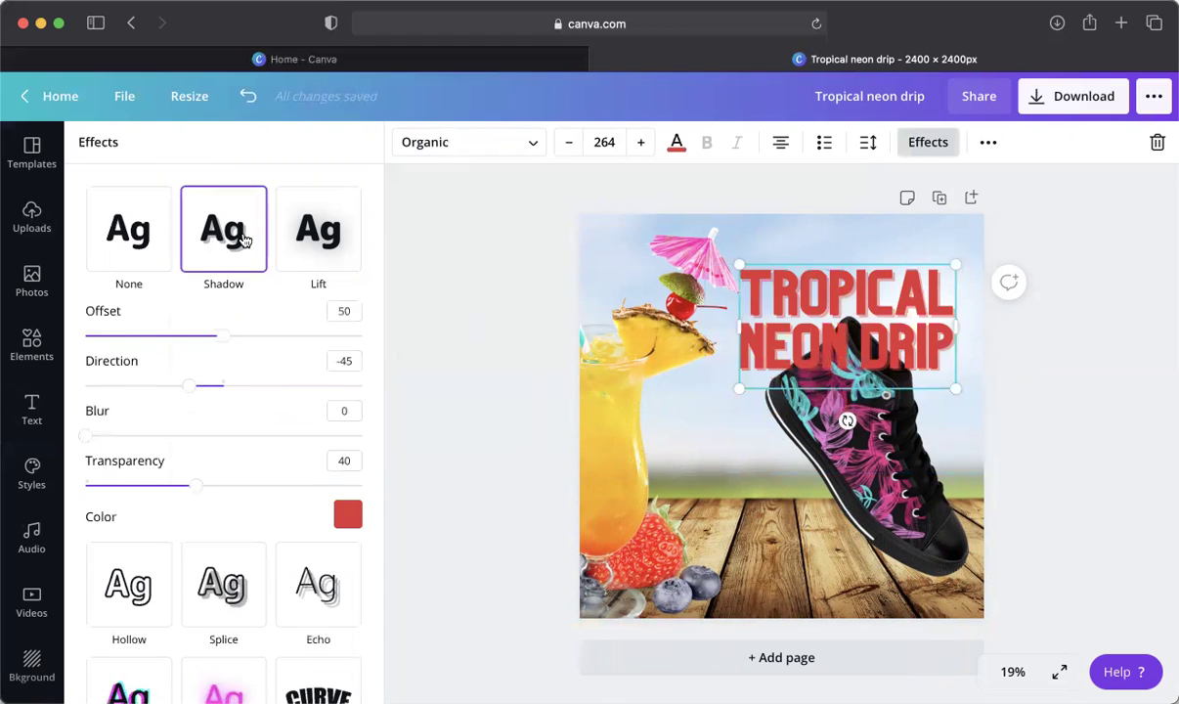
scroll(297, 482, down, 3)
click(319, 611)
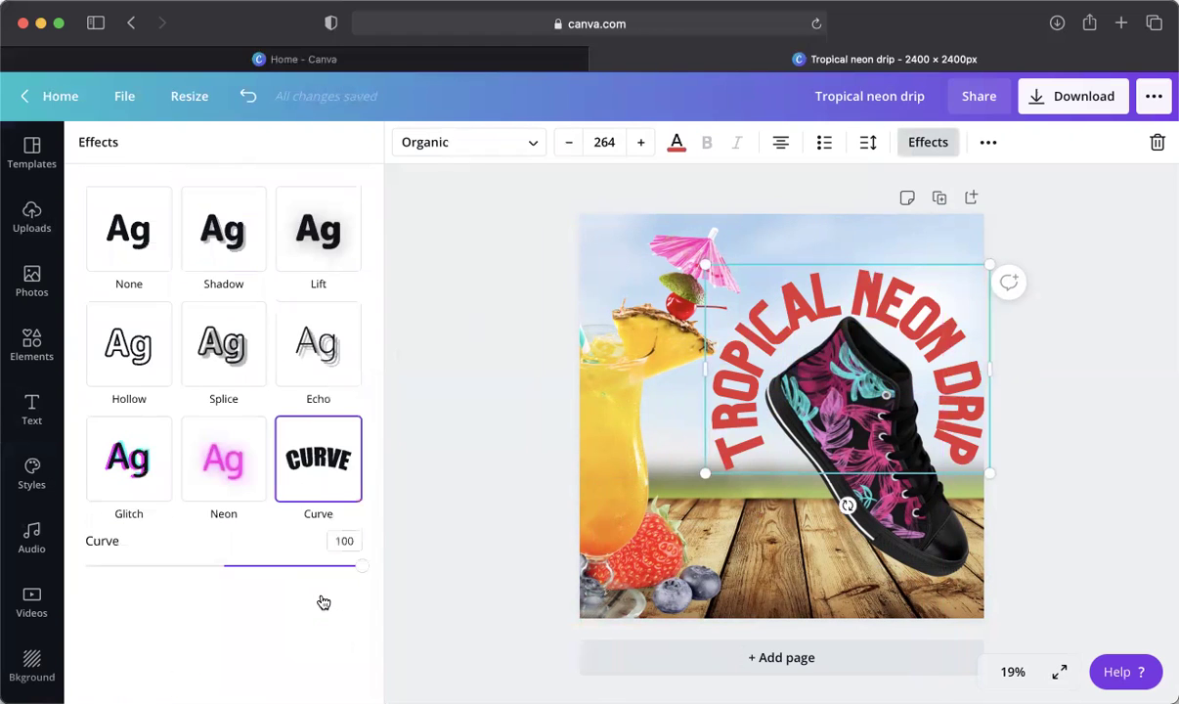
key(Escape)
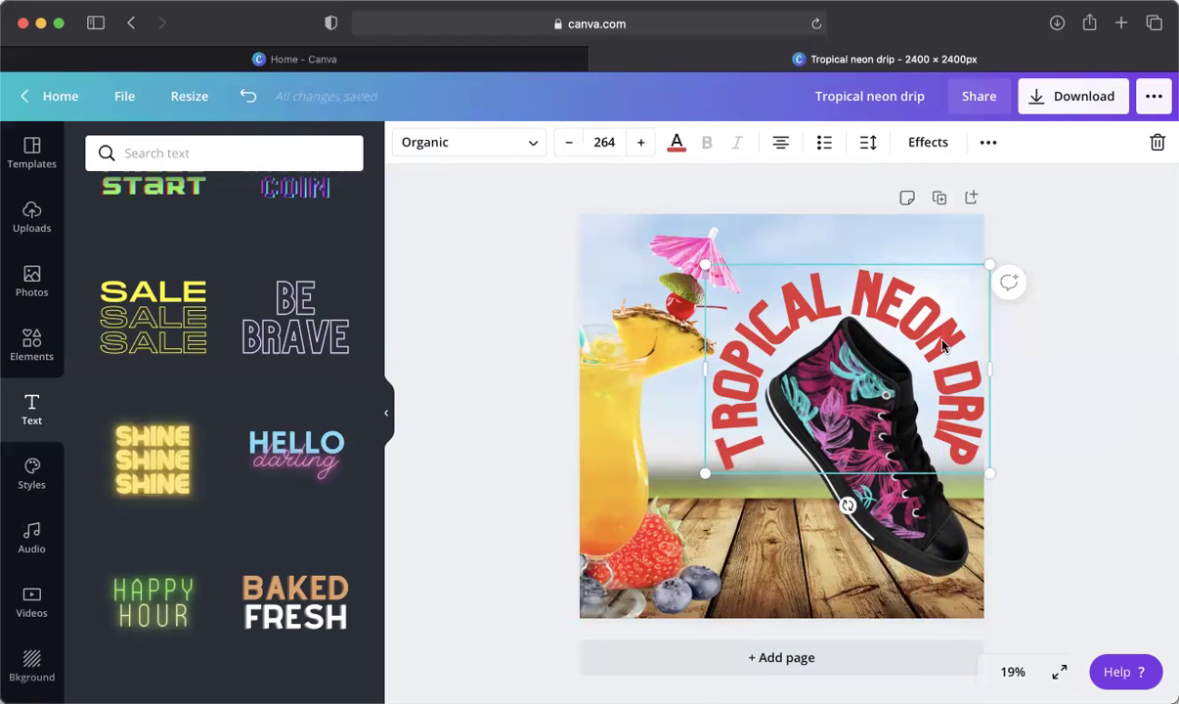
- Duplicate the curved text with a slight offset and color the copy with the yellow from the cocktail's photo colors
click(676, 142)
click(293, 461)
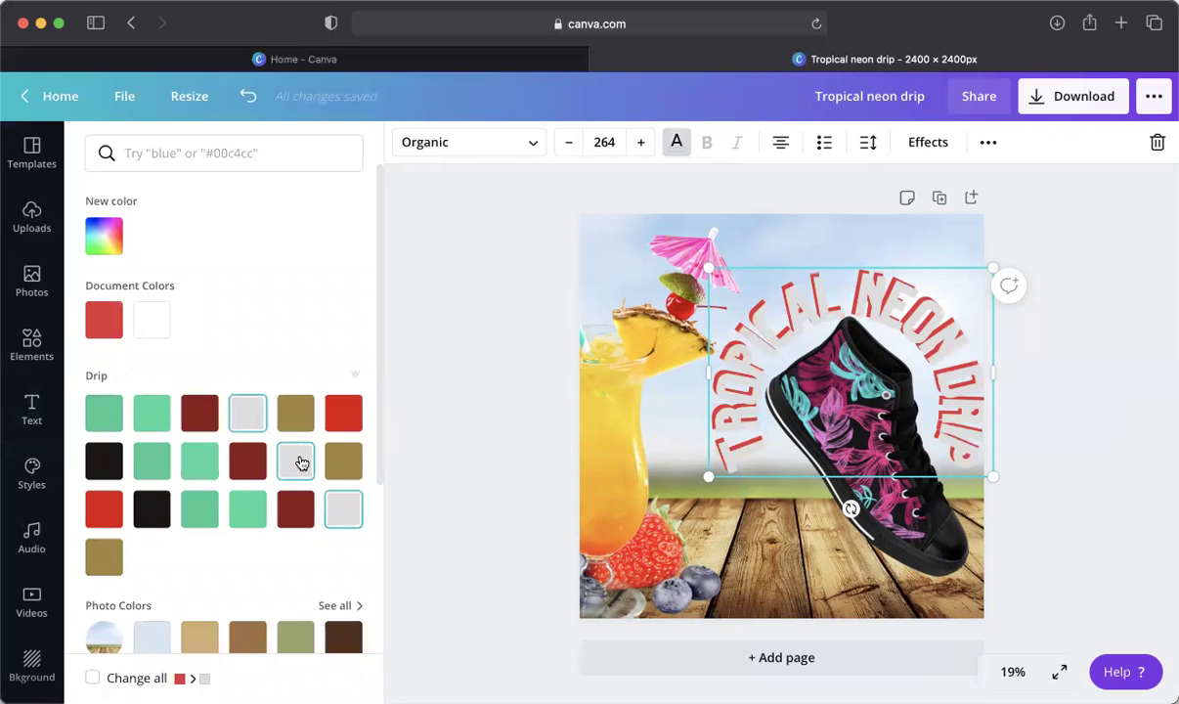
click(155, 634)
scroll(328, 540, down, 3)
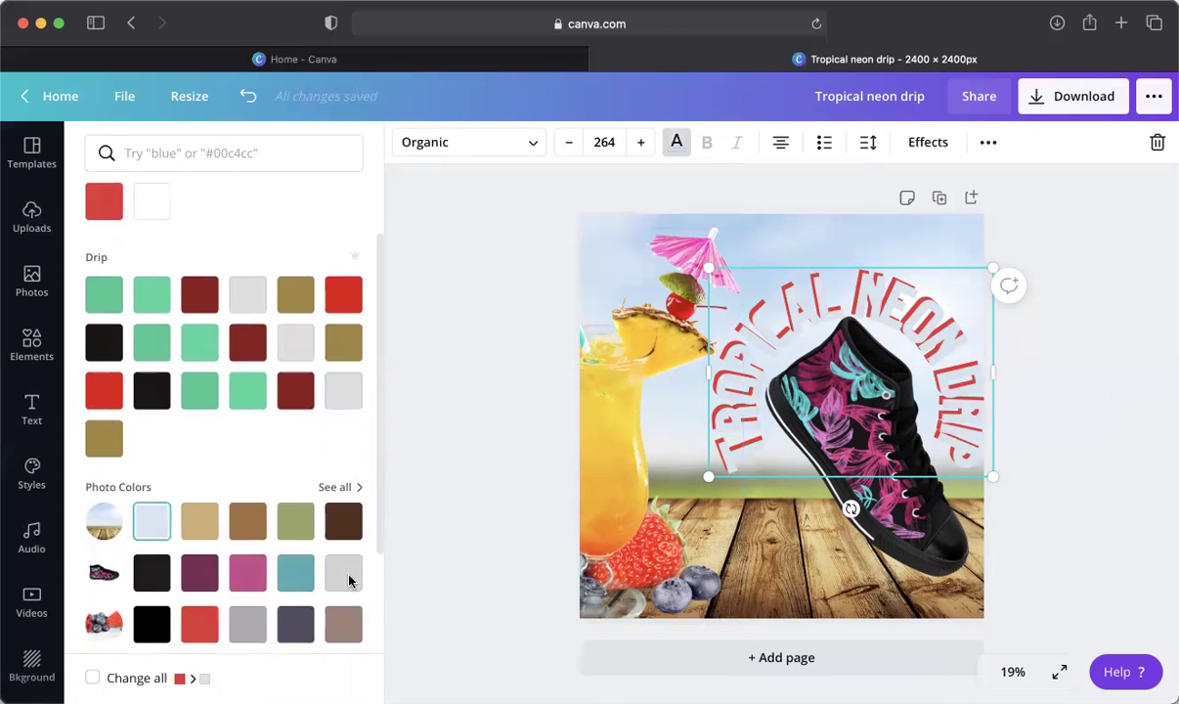
scroll(287, 510, down, 5)
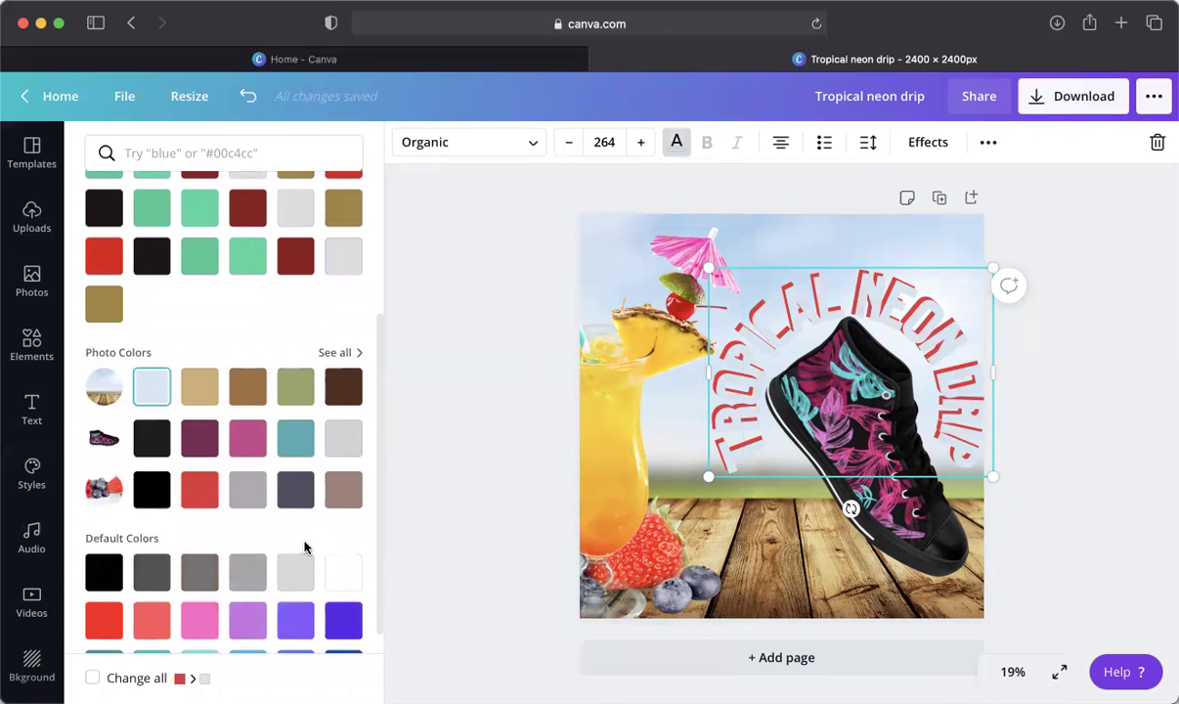
click(334, 262)
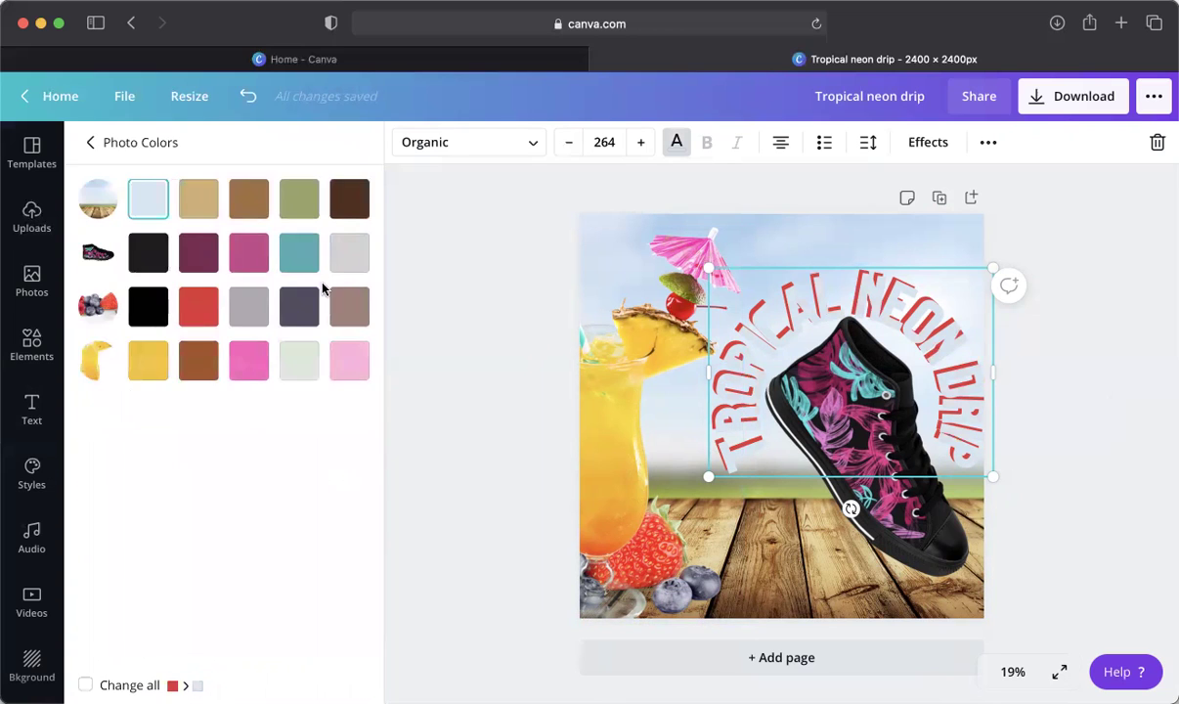
click(153, 368)
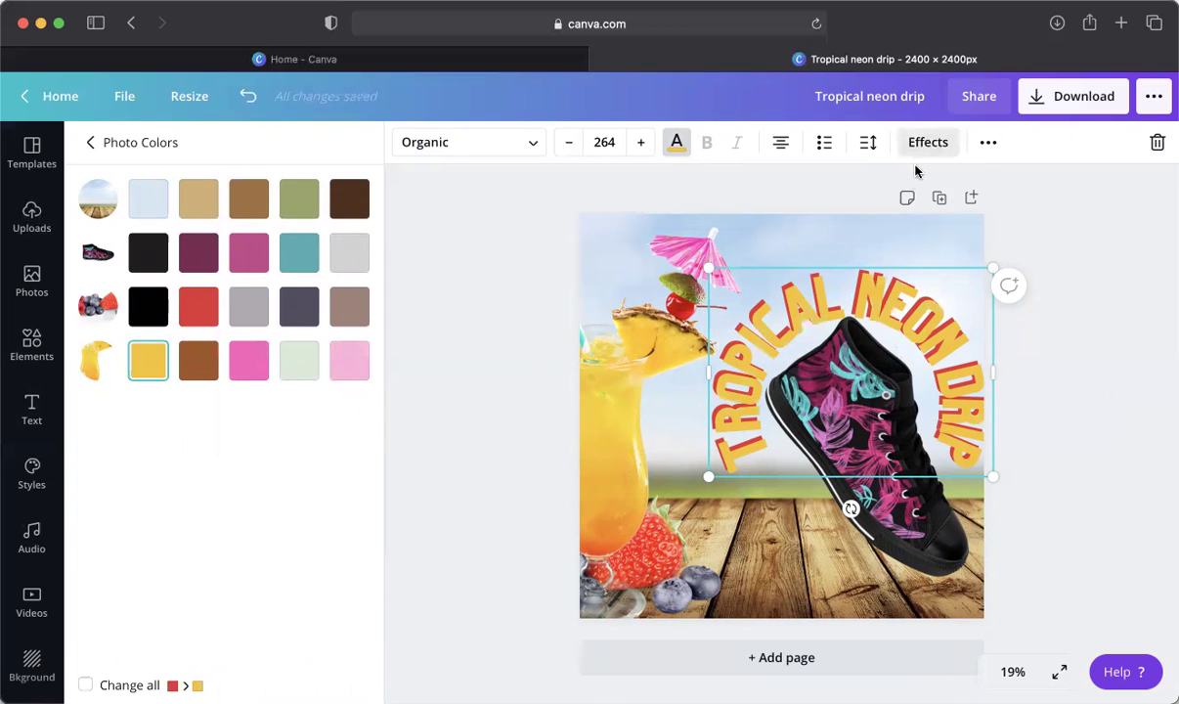
- Send the yellow text copy backward behind the red curved text
click(989, 142)
click(793, 188)
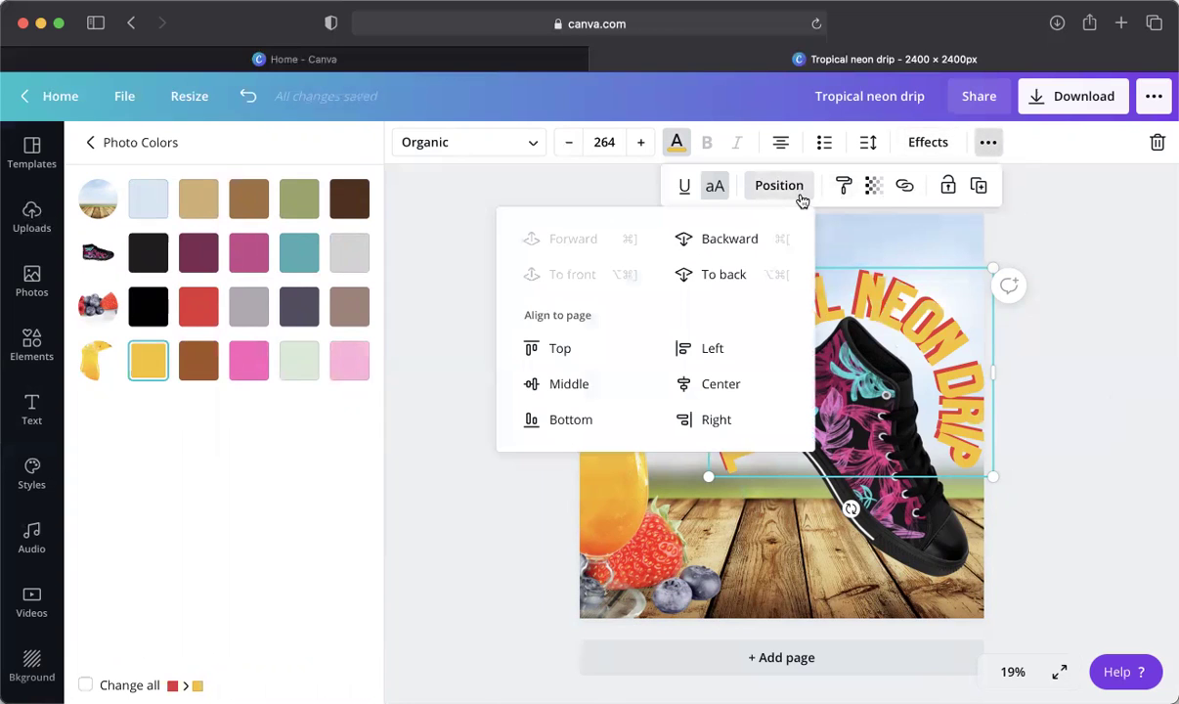
click(721, 274)
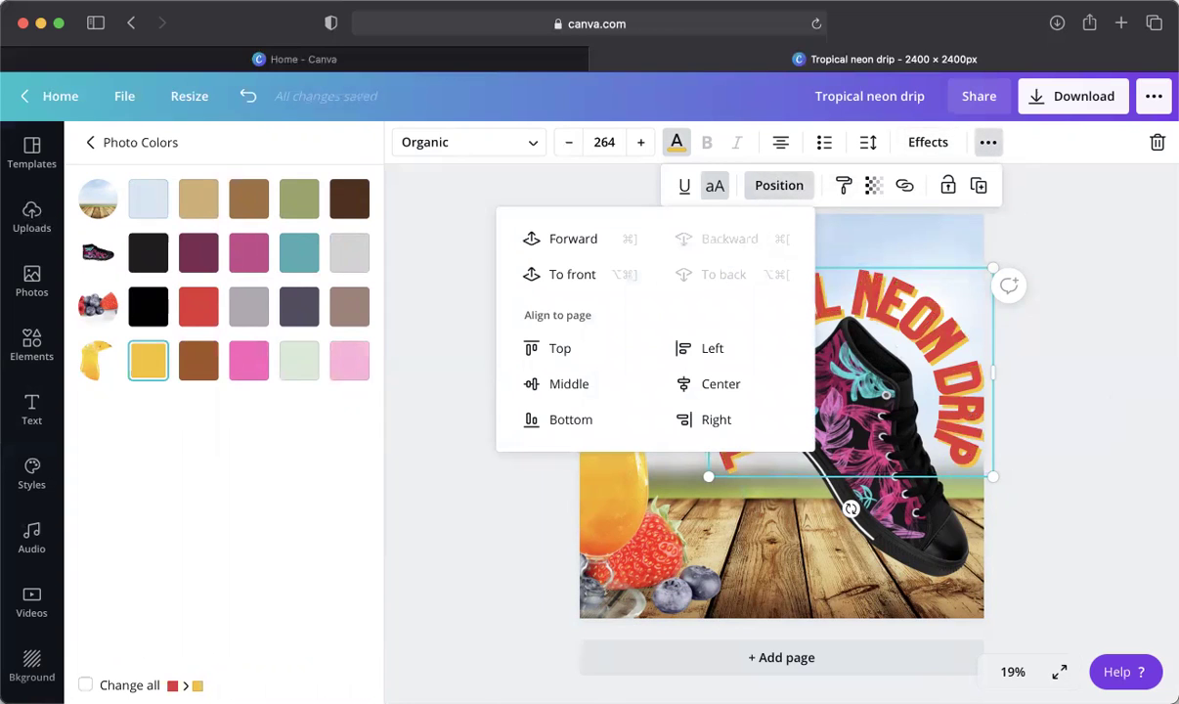
key(Escape)
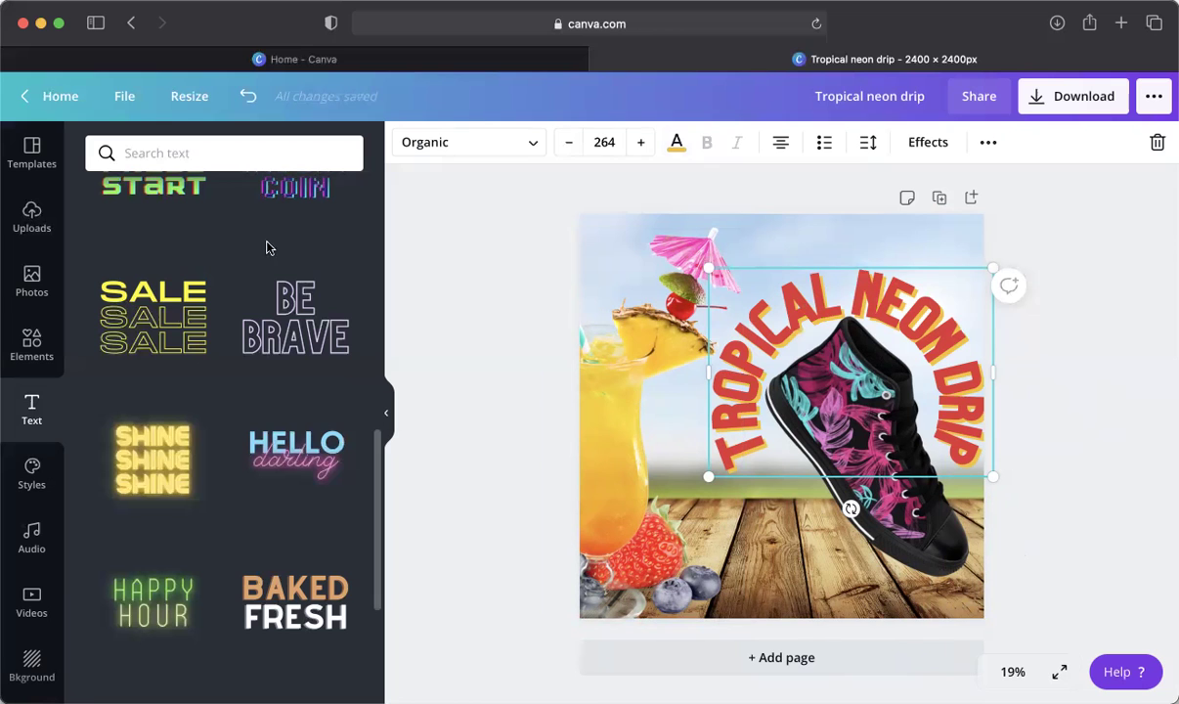
- Search the elements for "drip" and add the pink and teal dripping paint graphic to the page
click(20, 350)
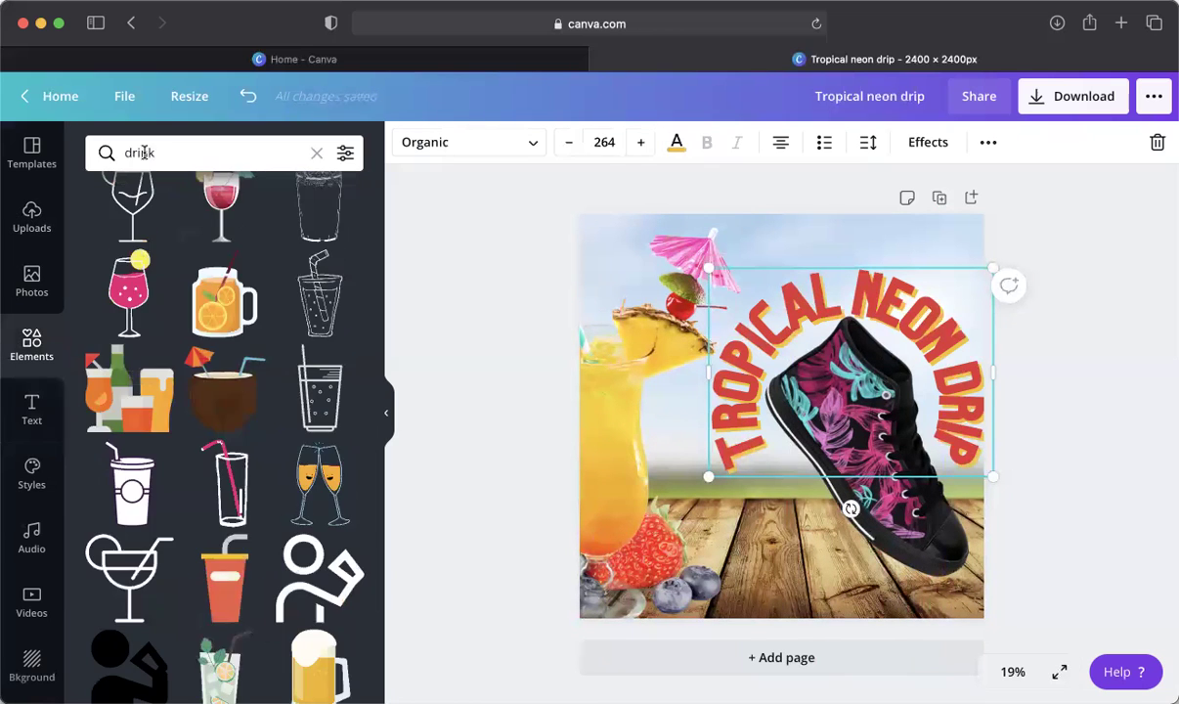
click(145, 153)
double_click(144, 153)
text(drip)
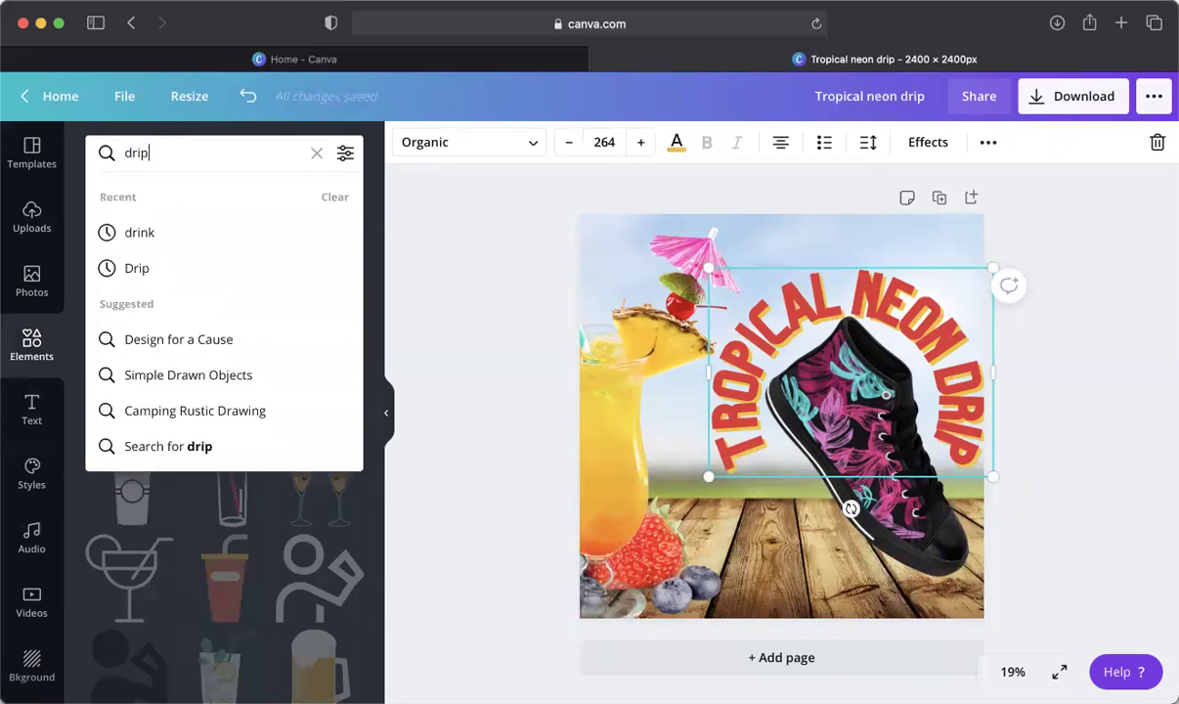
click(164, 266)
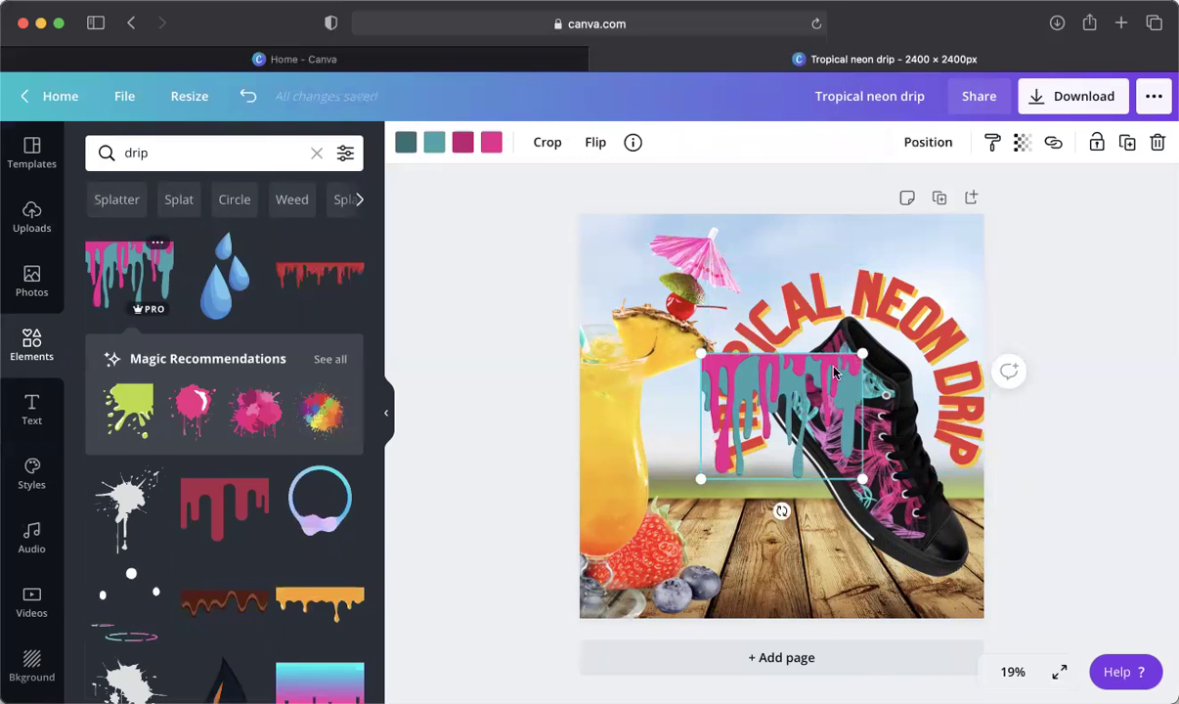
- Rotate and enlarge the drip graphic, placing its straight edge along the sneaker's slanted sole
drag(781, 510, 675, 496)
drag(777, 431, 824, 489)
drag(793, 588, 865, 675)
mouse_move(811, 552)
mouse_down()
mouse_move(817, 540)
mouse_move(798, 541)
mouse_up()
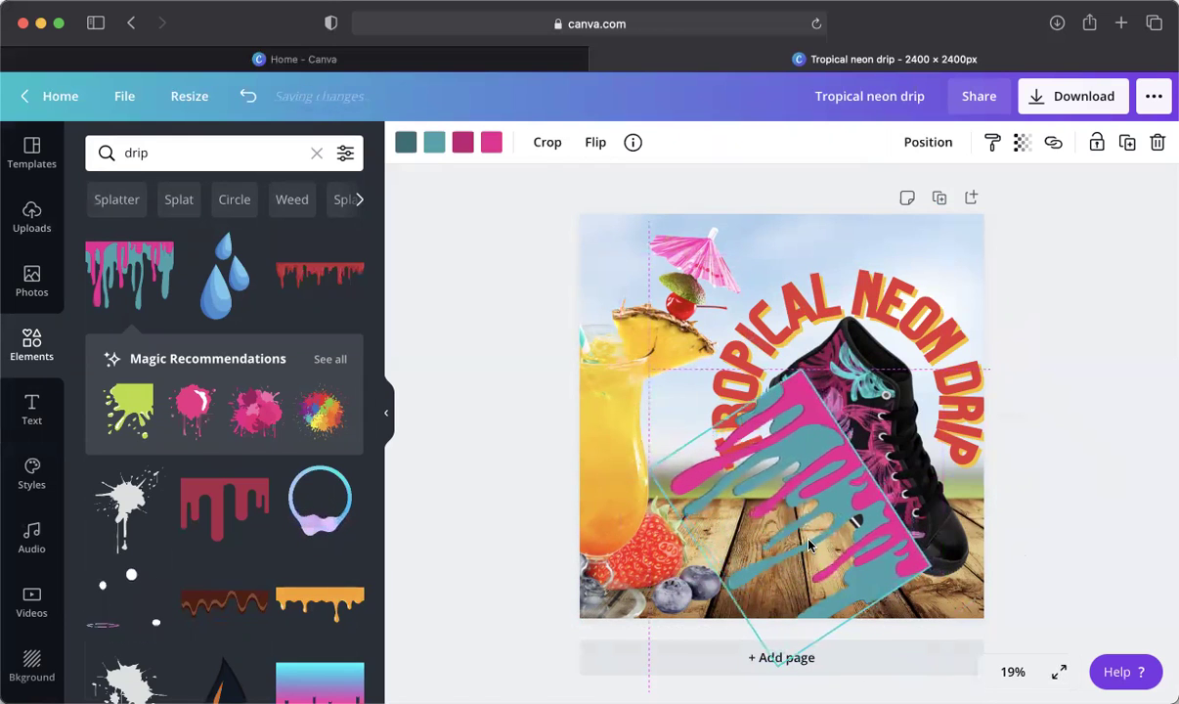
- Send the drip graphic to the back so the paint runs out from behind the sneaker
click(918, 147)
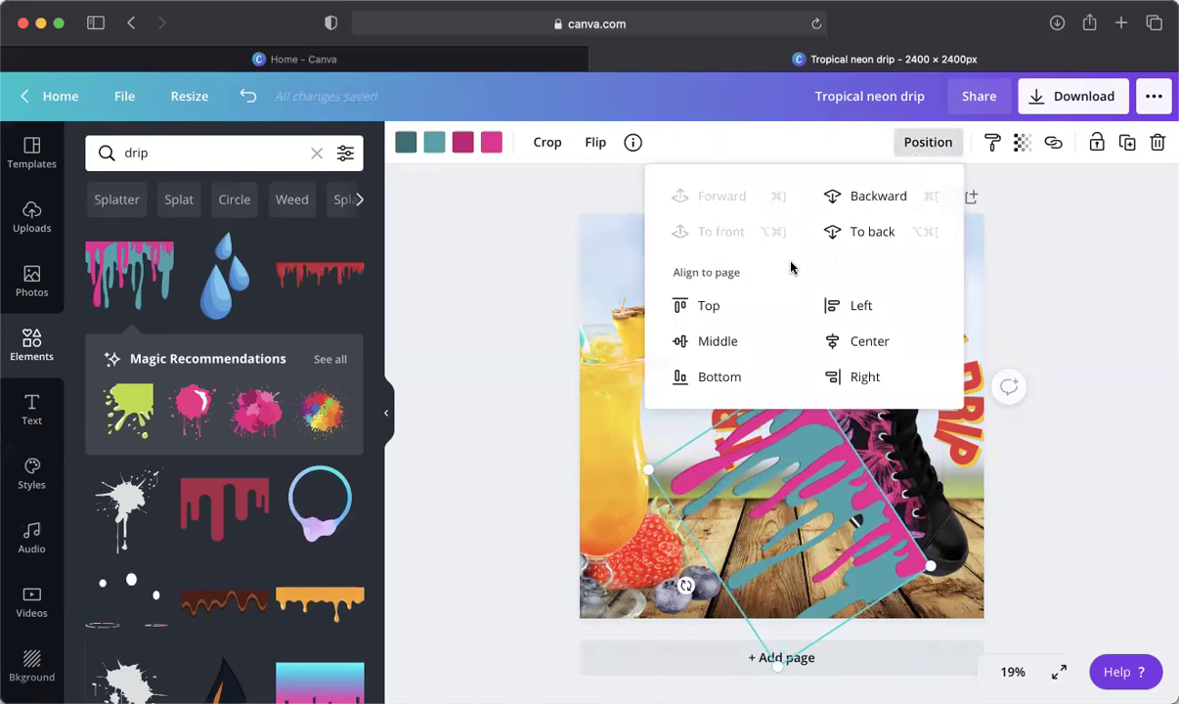
click(885, 226)
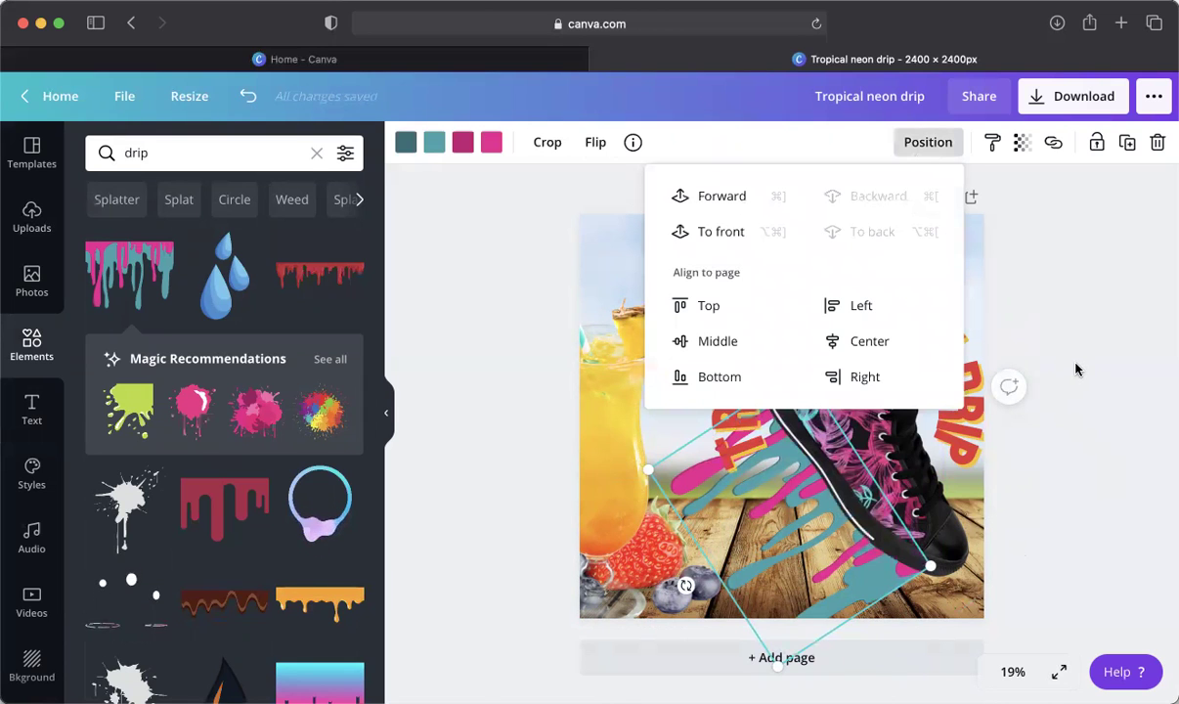
click(1070, 380)
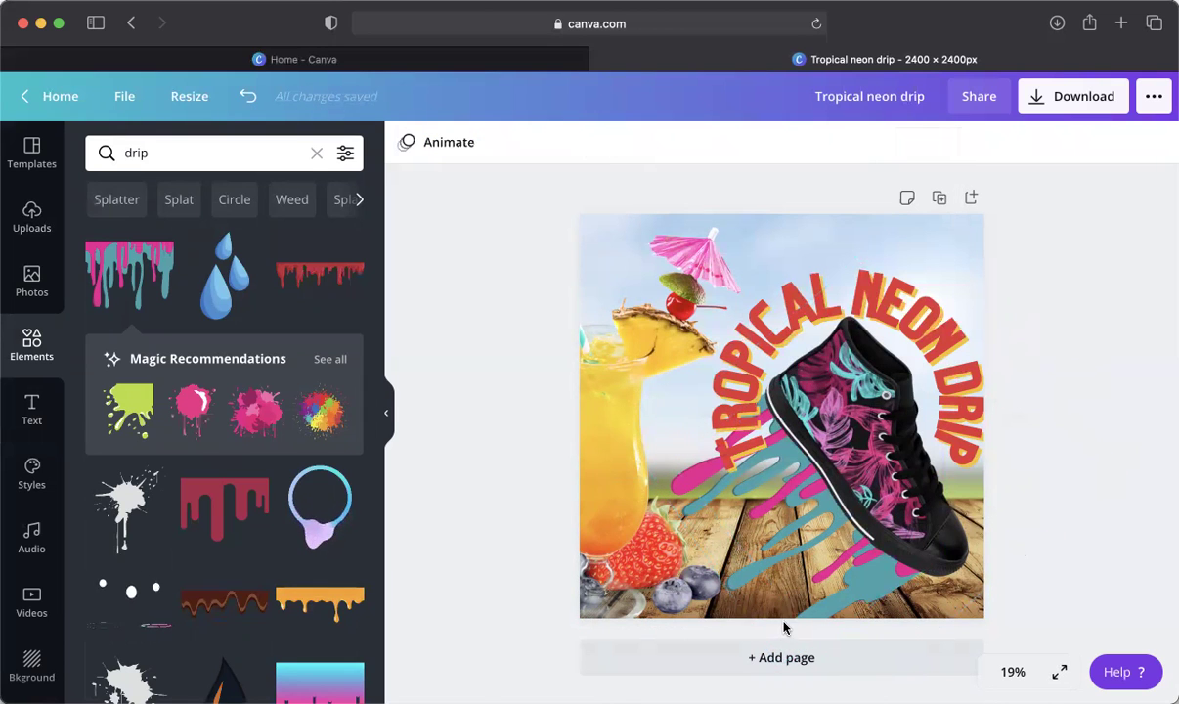
- Shrink the drip graphic so its drips end within the page under the sneaker's sole
click(707, 550)
drag(779, 657, 812, 614)
key(Escape)
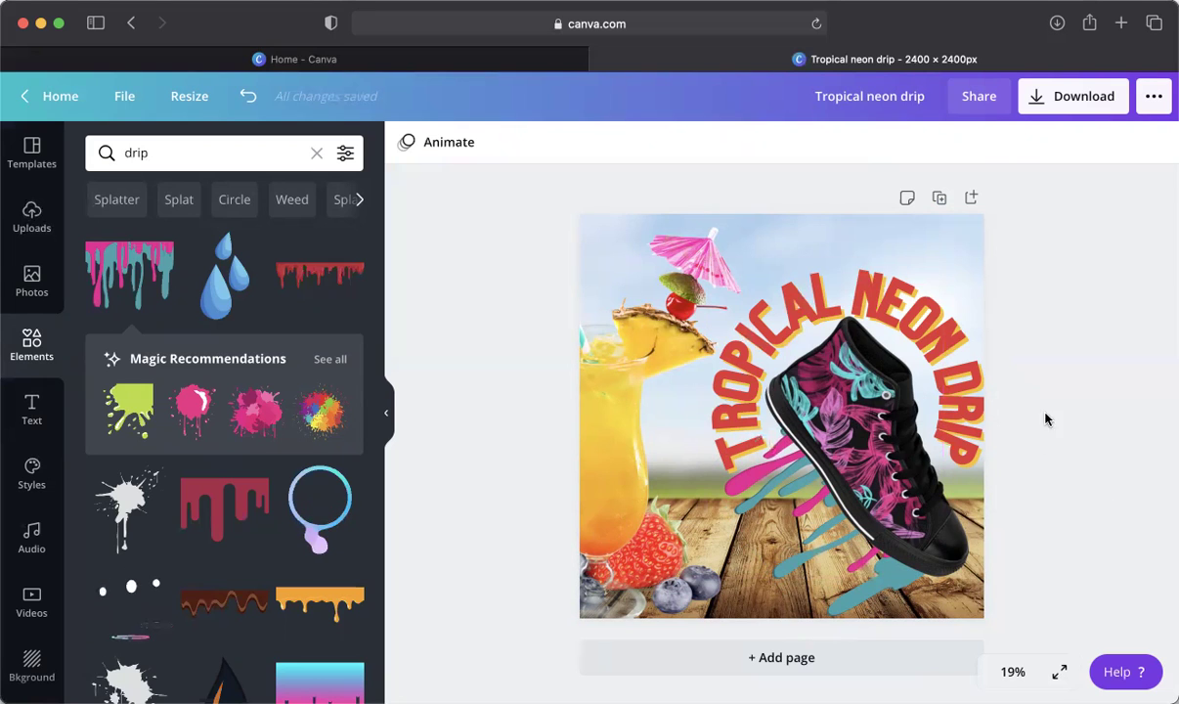
mouse_move(279, 405)
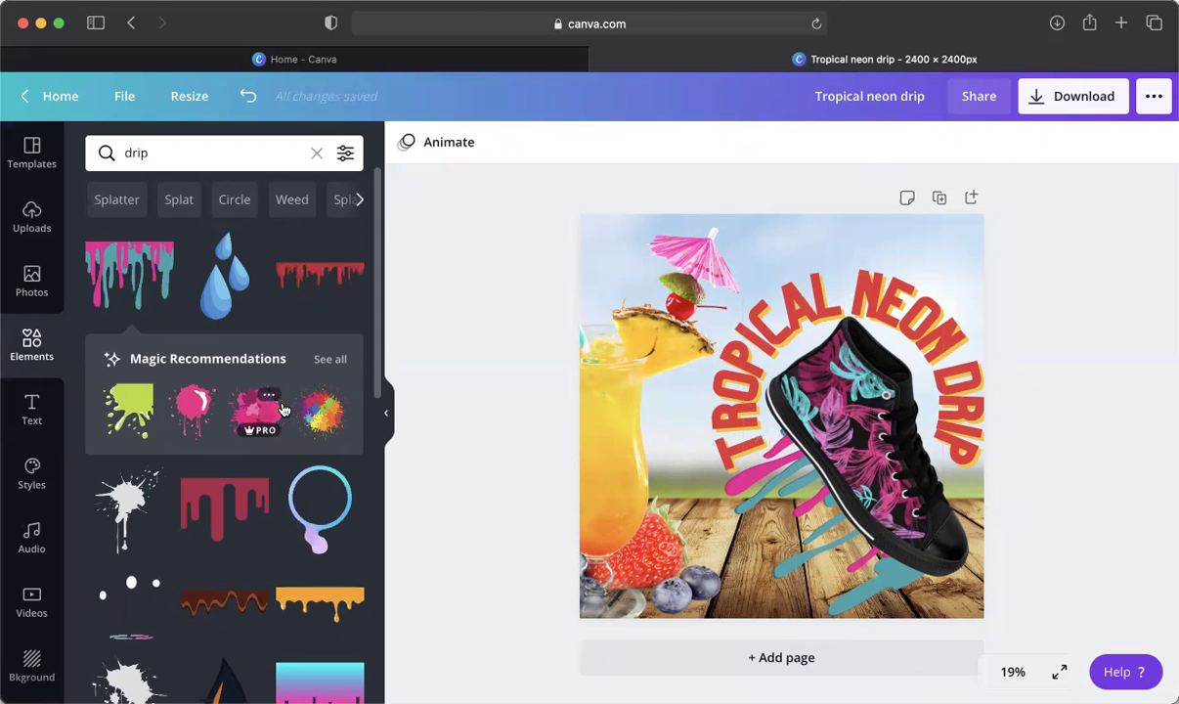